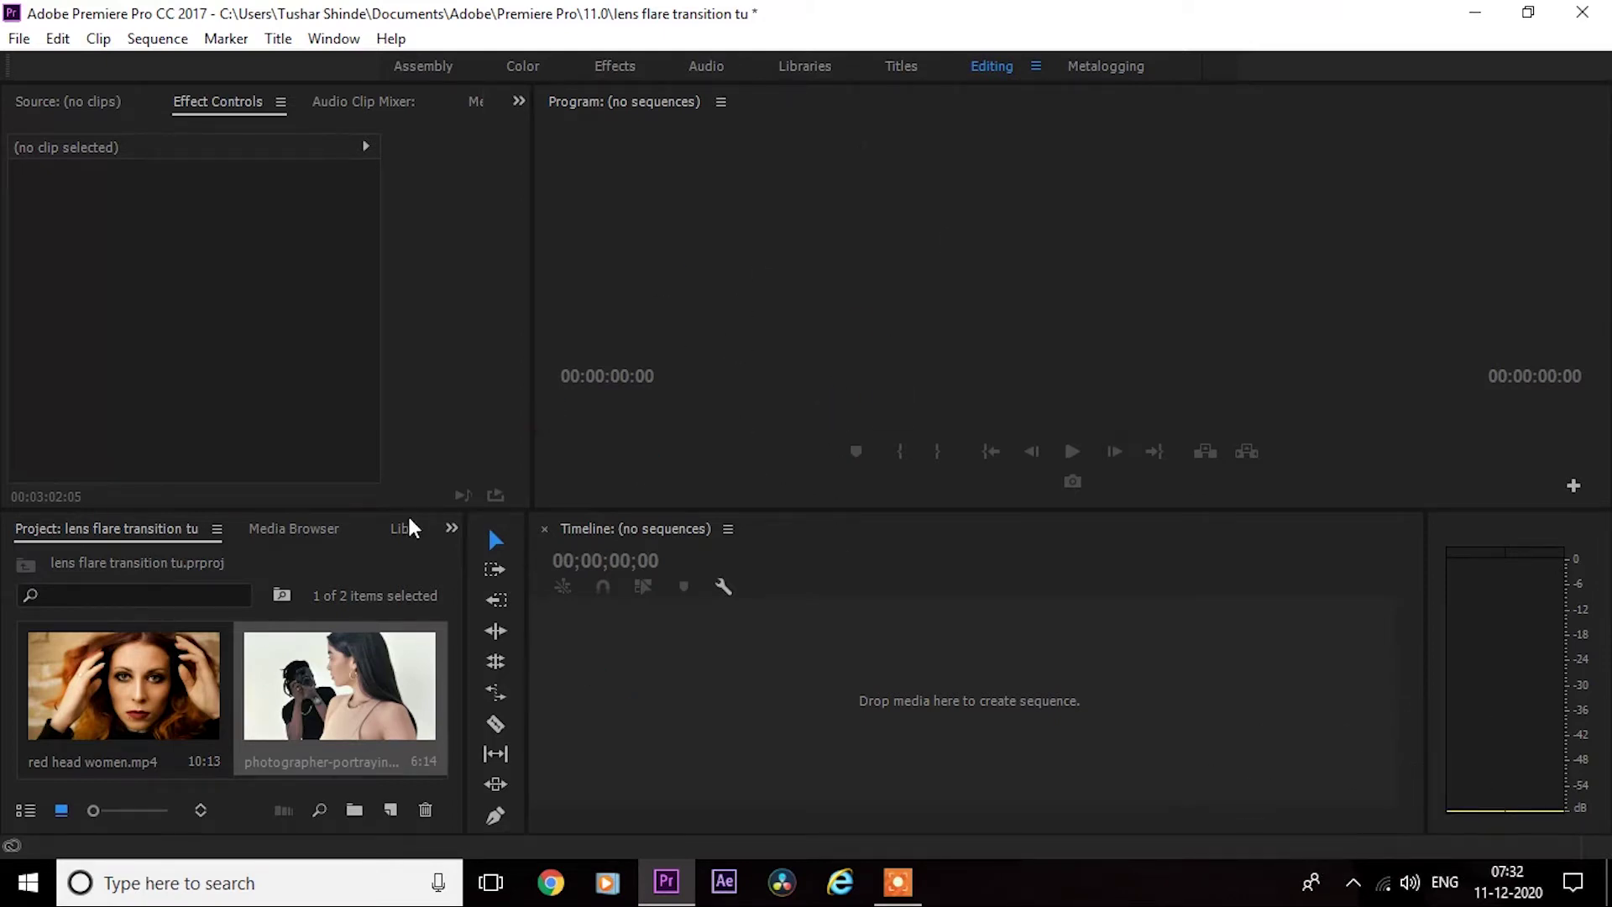
- Create a sequence from the photographer clip and place 'red head women' right after it
left_click_drag(300, 727, 569, 702)
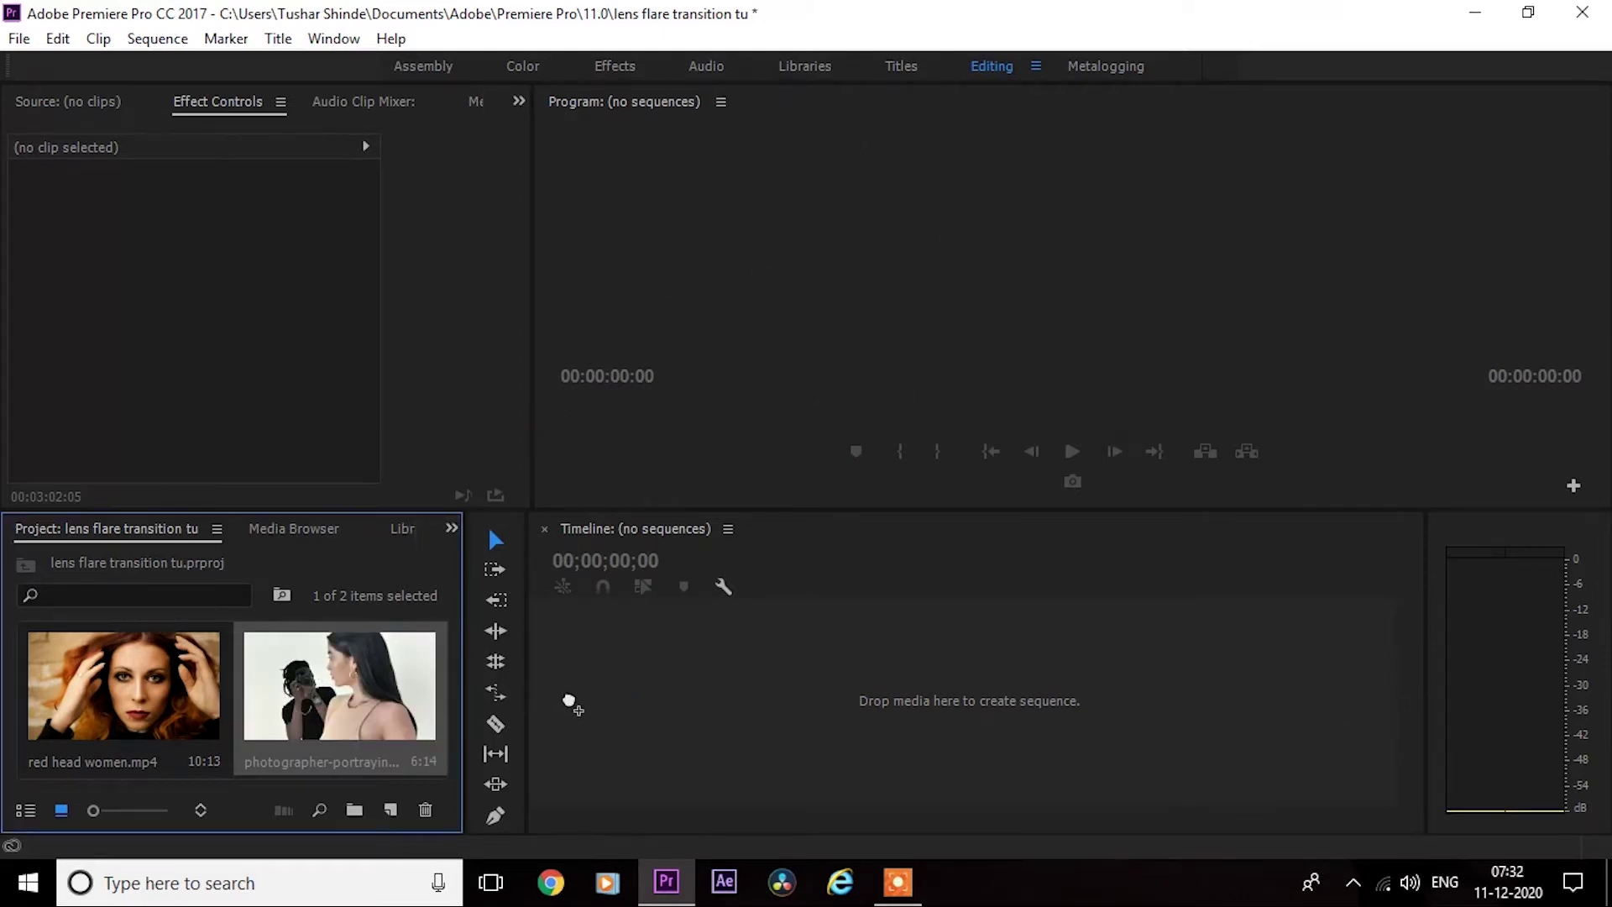
left_click_drag(569, 702, 707, 678)
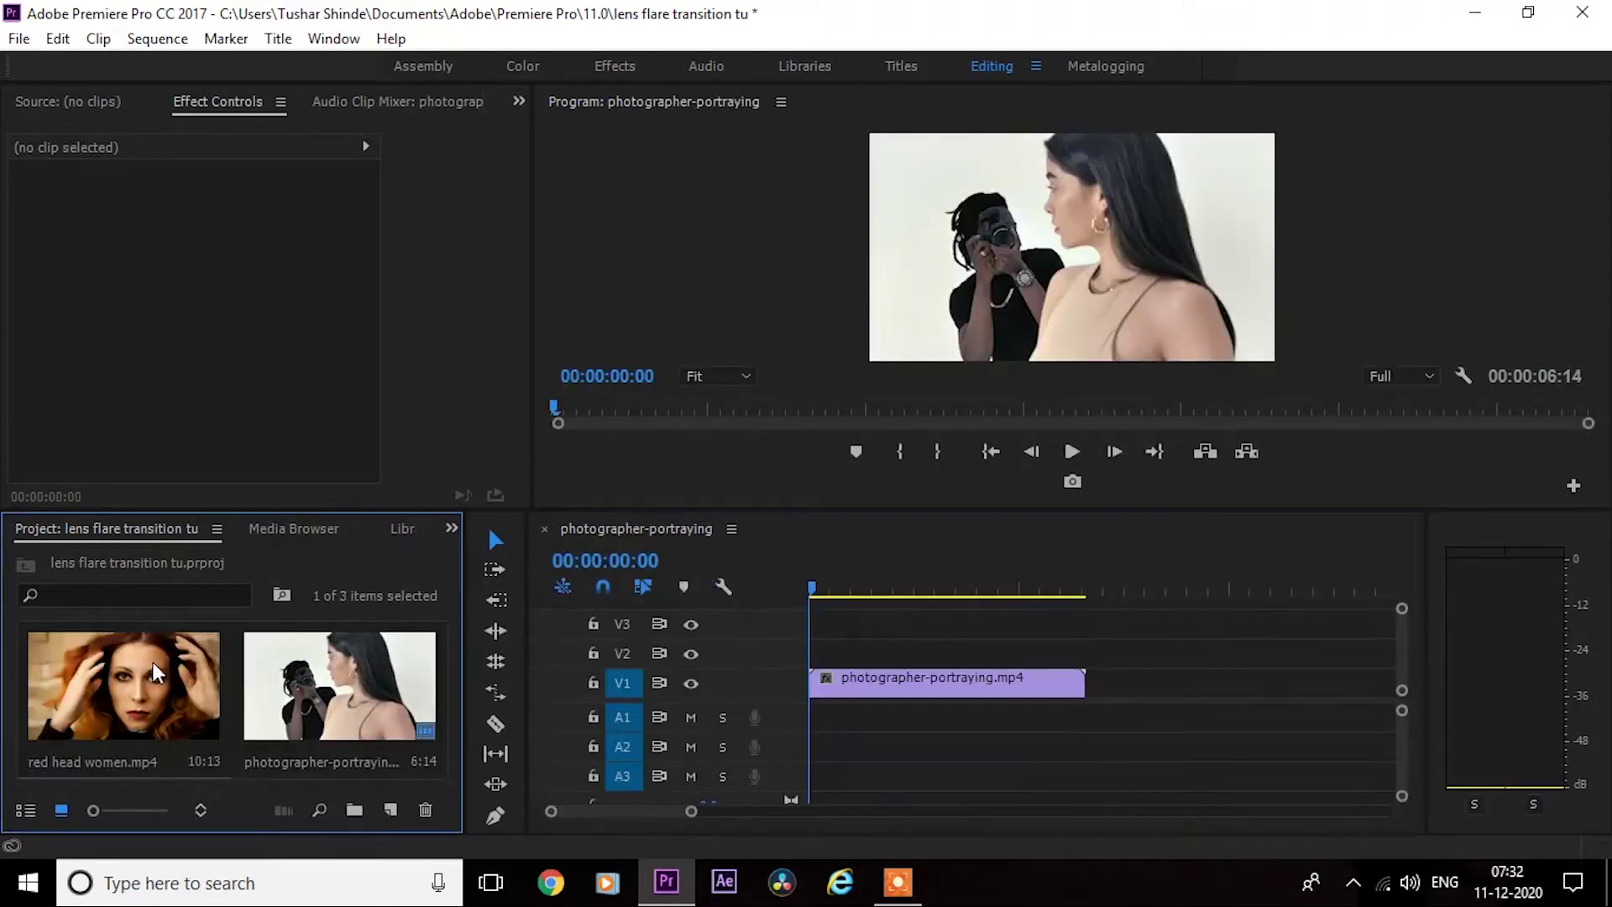
mouse_move(153, 661)
left_mouse_down()
mouse_move(1005, 576)
mouse_move(1098, 651)
left_mouse_up()
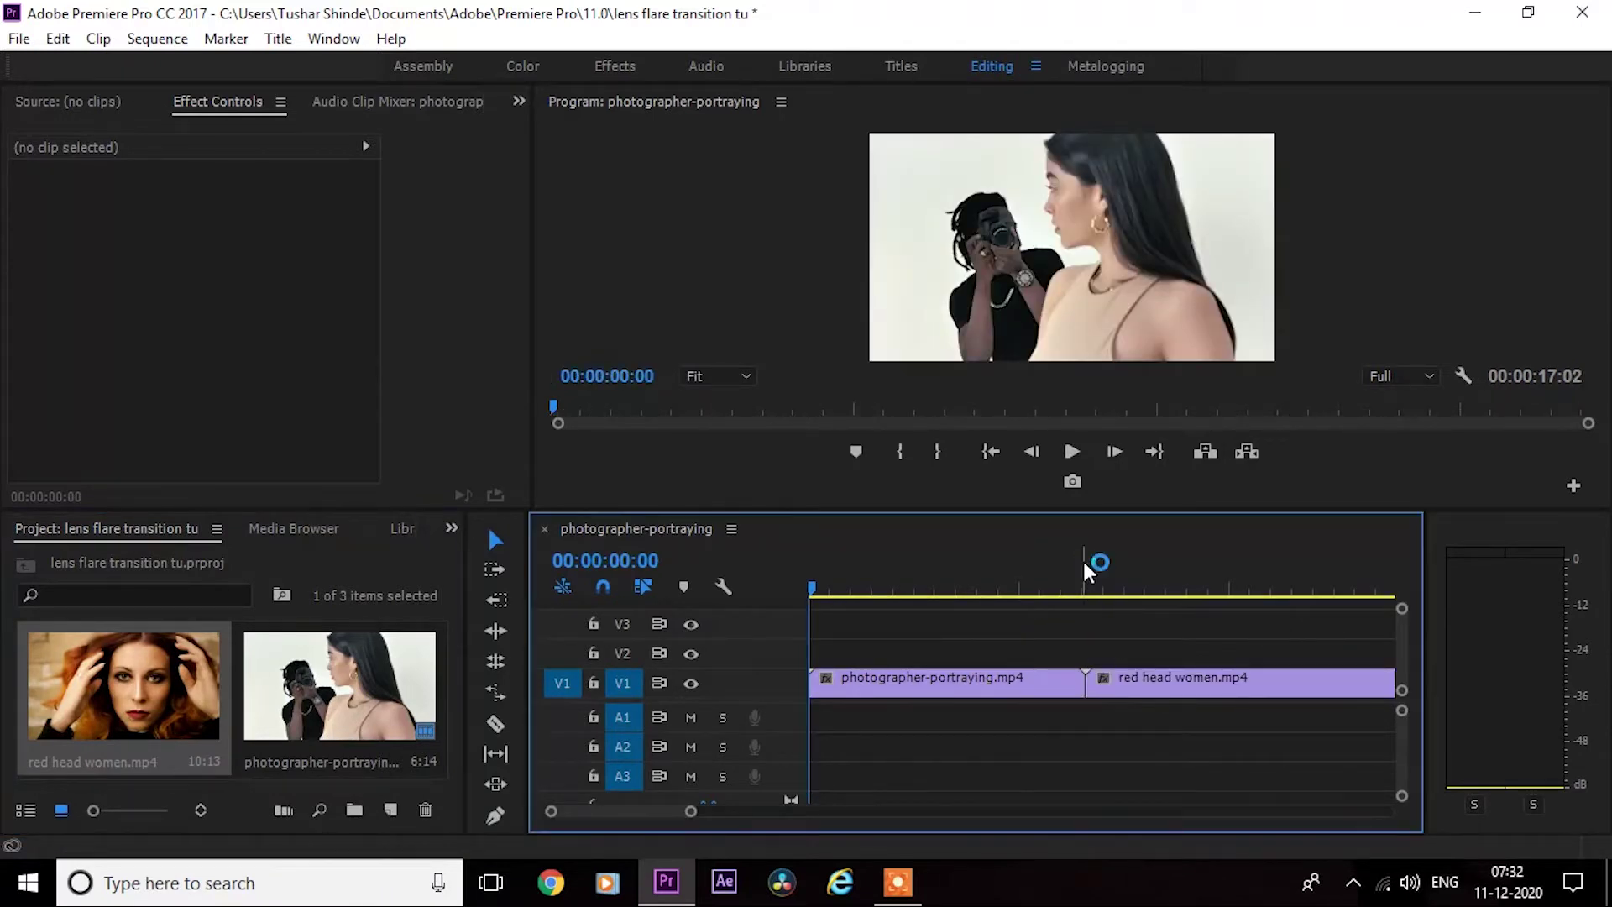
- Scrub the sequence to check the cut between clips and the end
left_click_drag(1081, 561, 1078, 571)
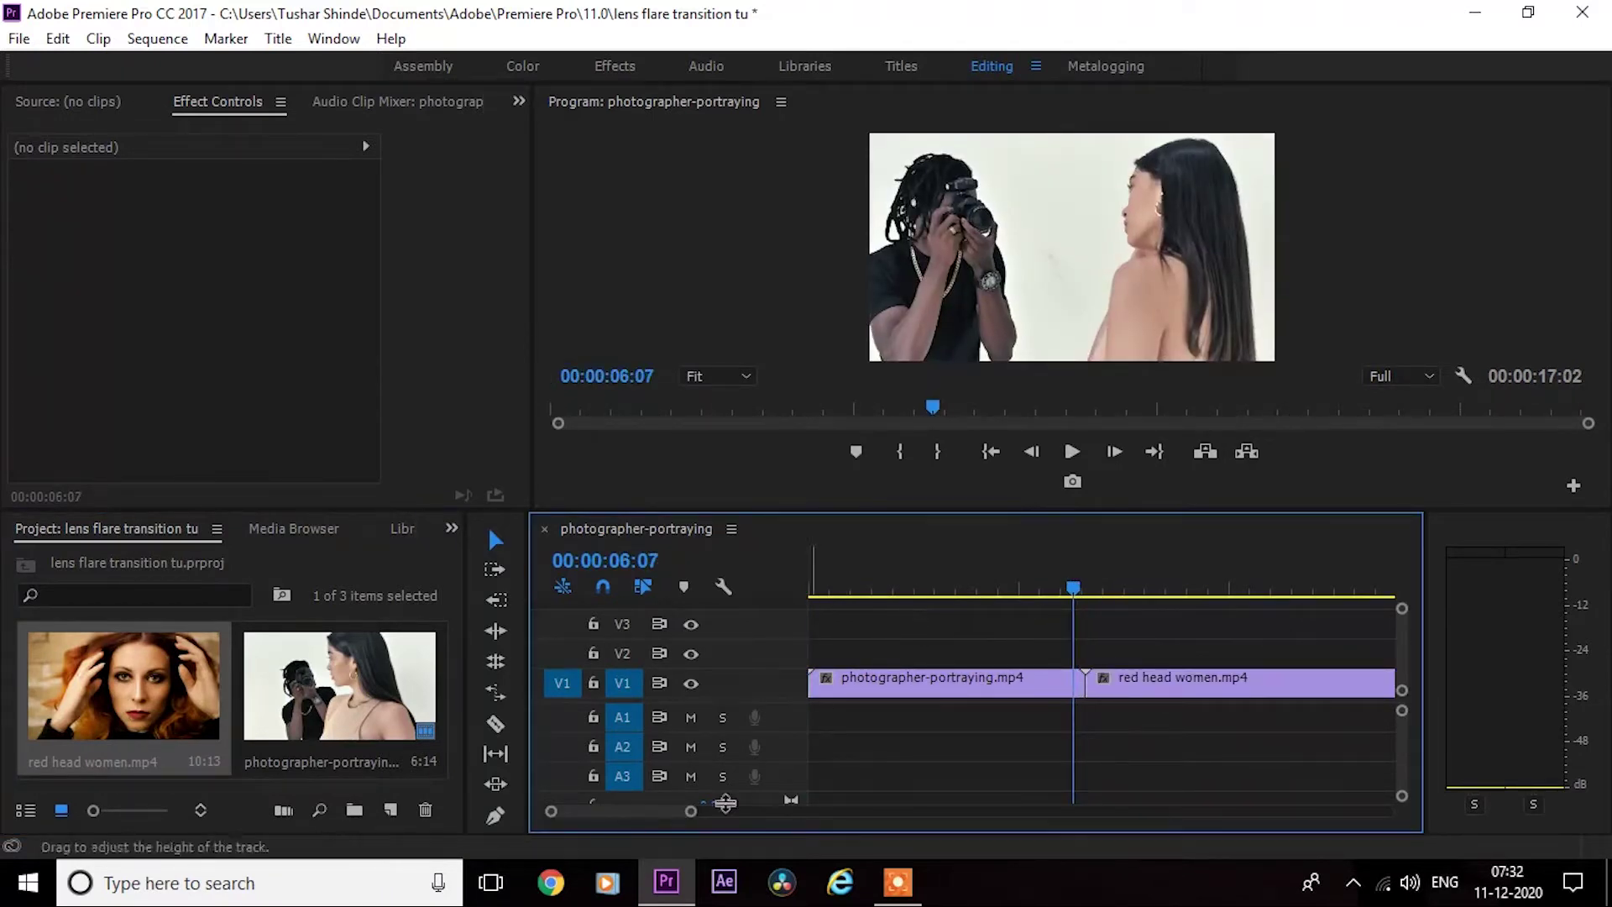
left_click_drag(692, 811, 664, 816)
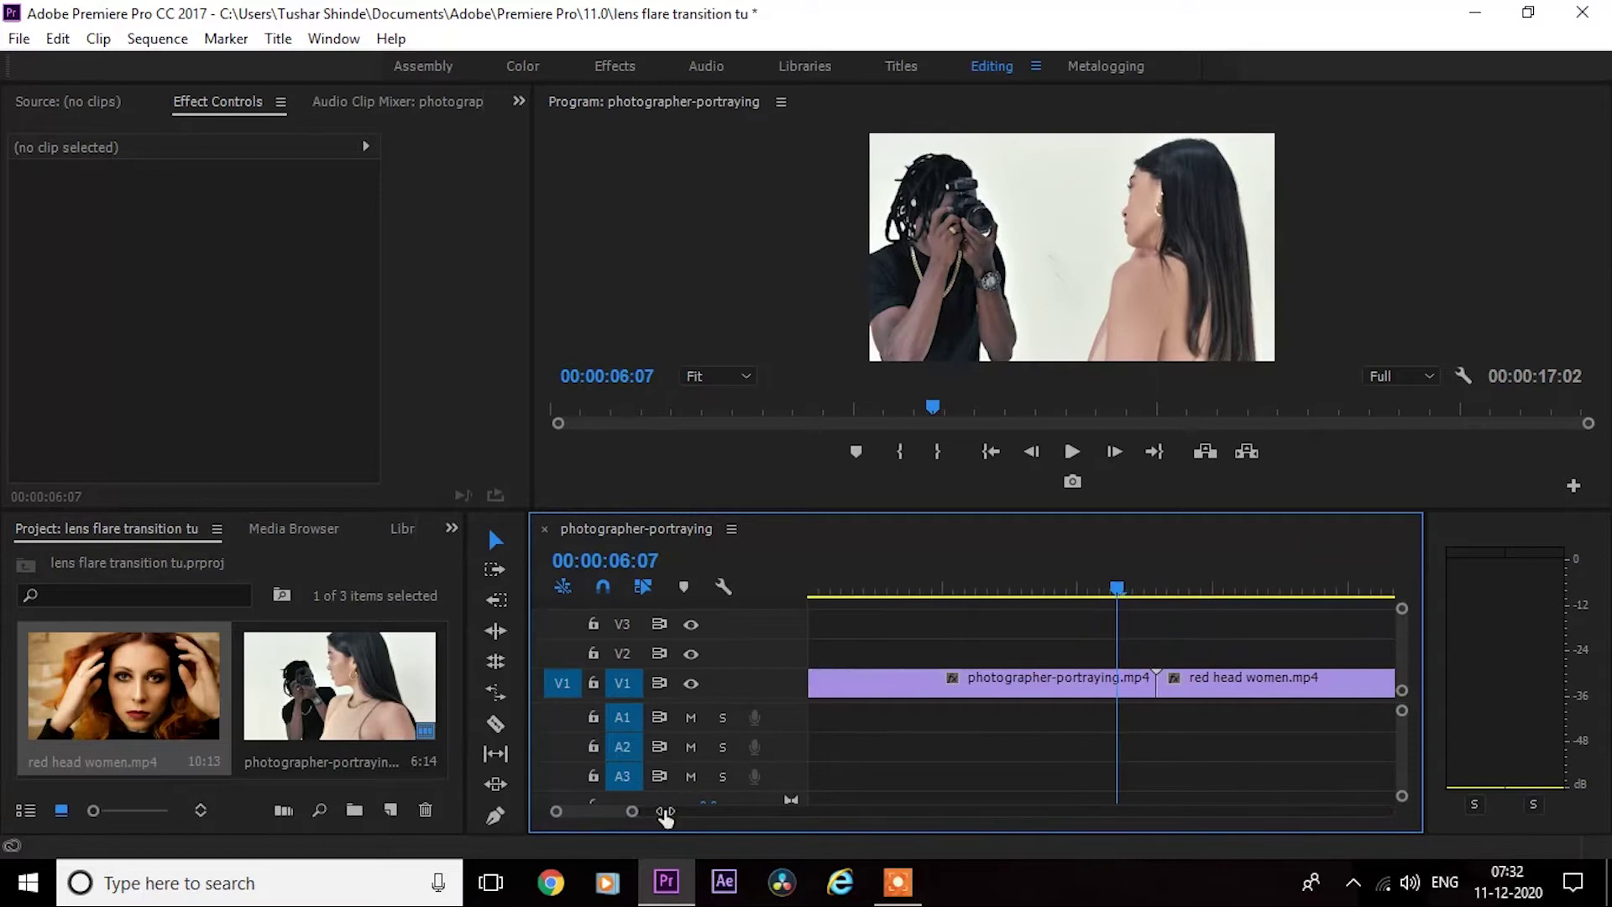
left_click(1159, 578)
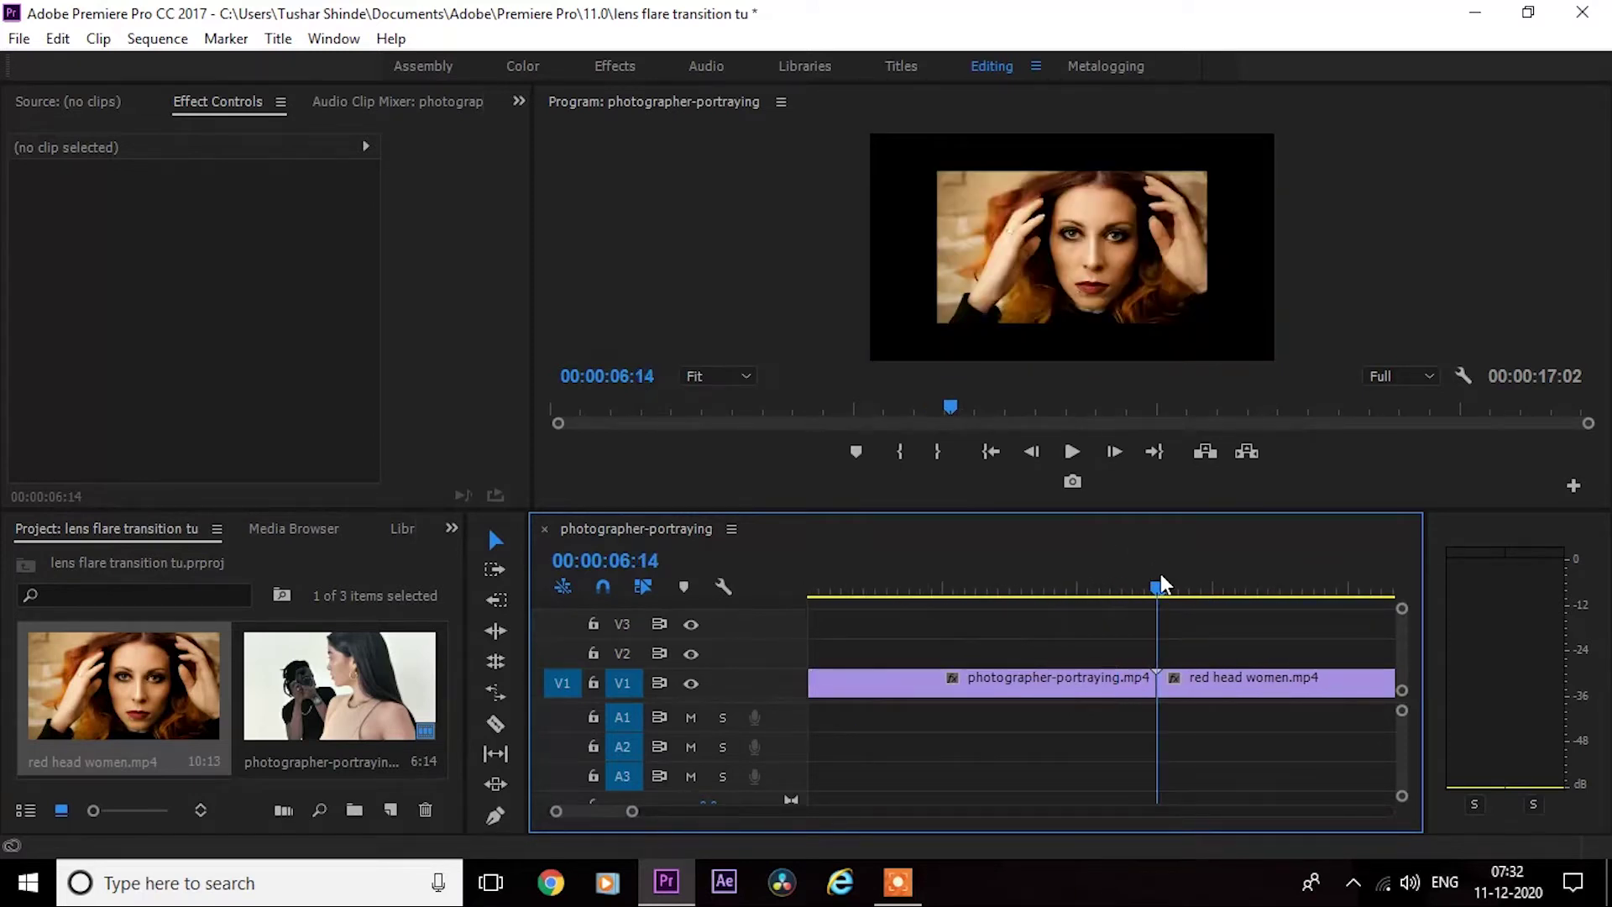
key("End")
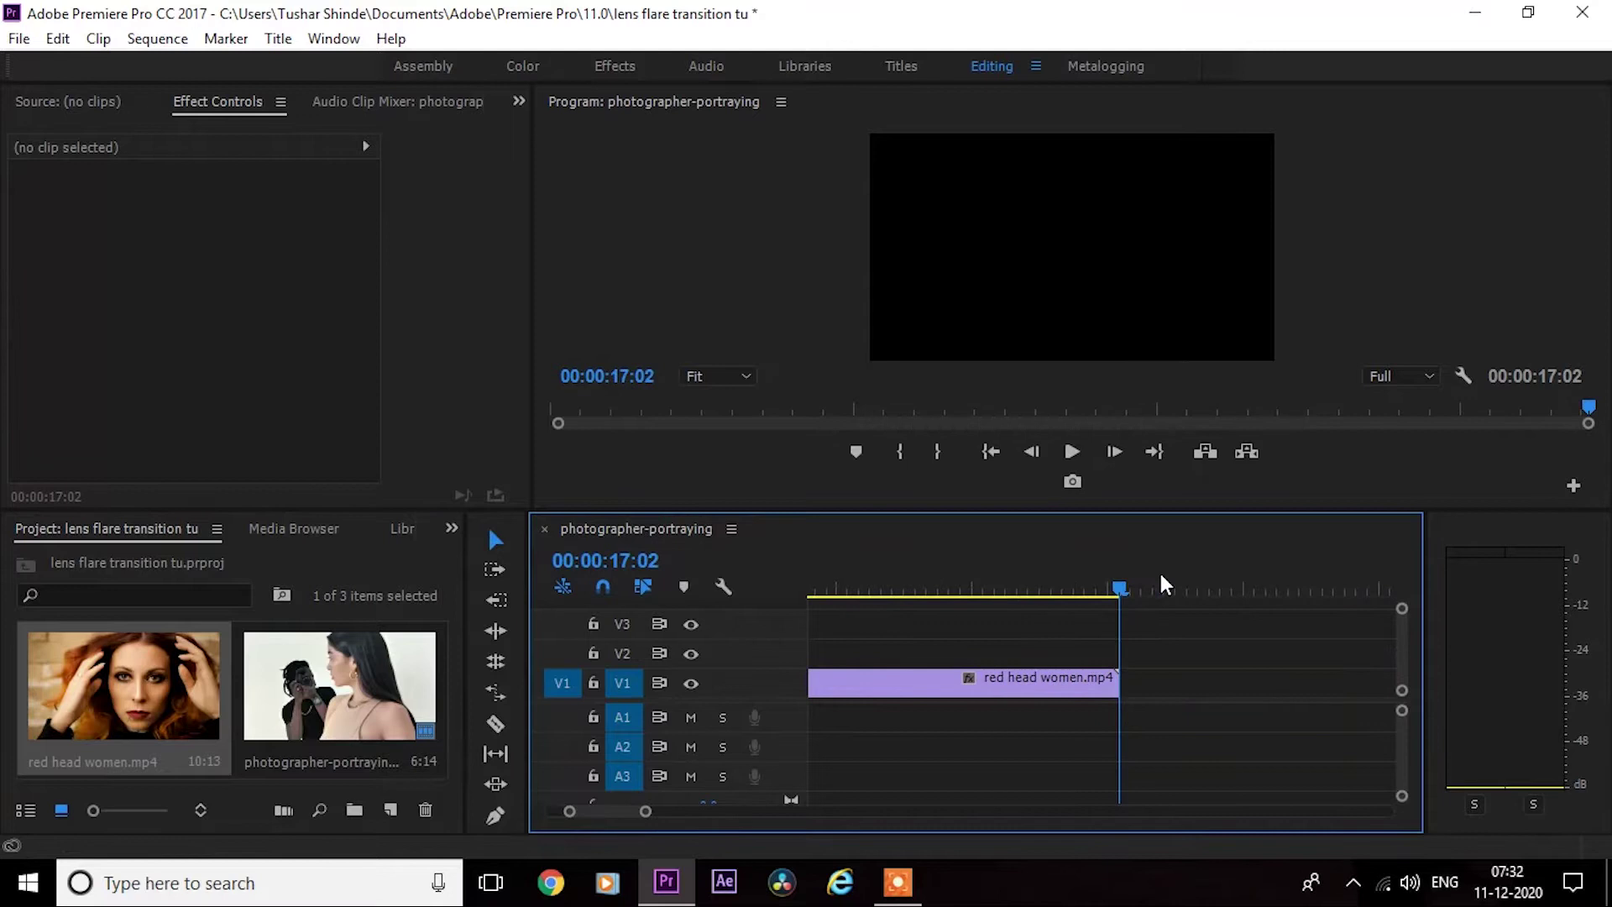
left_click(1018, 587)
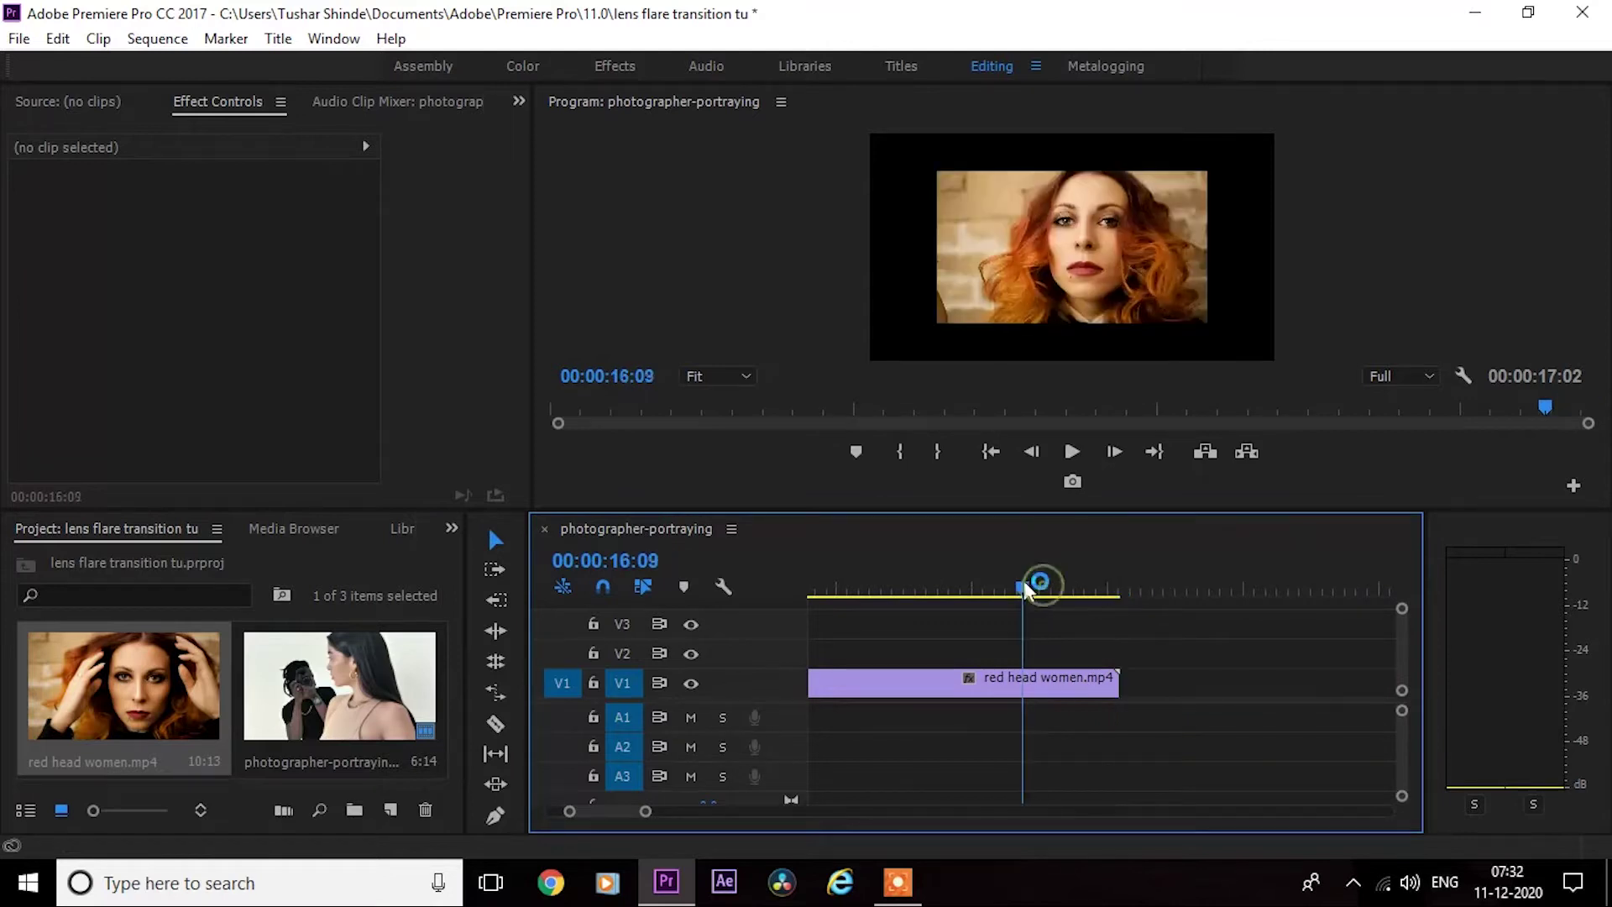
- Set the red head women clip's Motion Scale to 159 so it fills the frame
left_click(1037, 677)
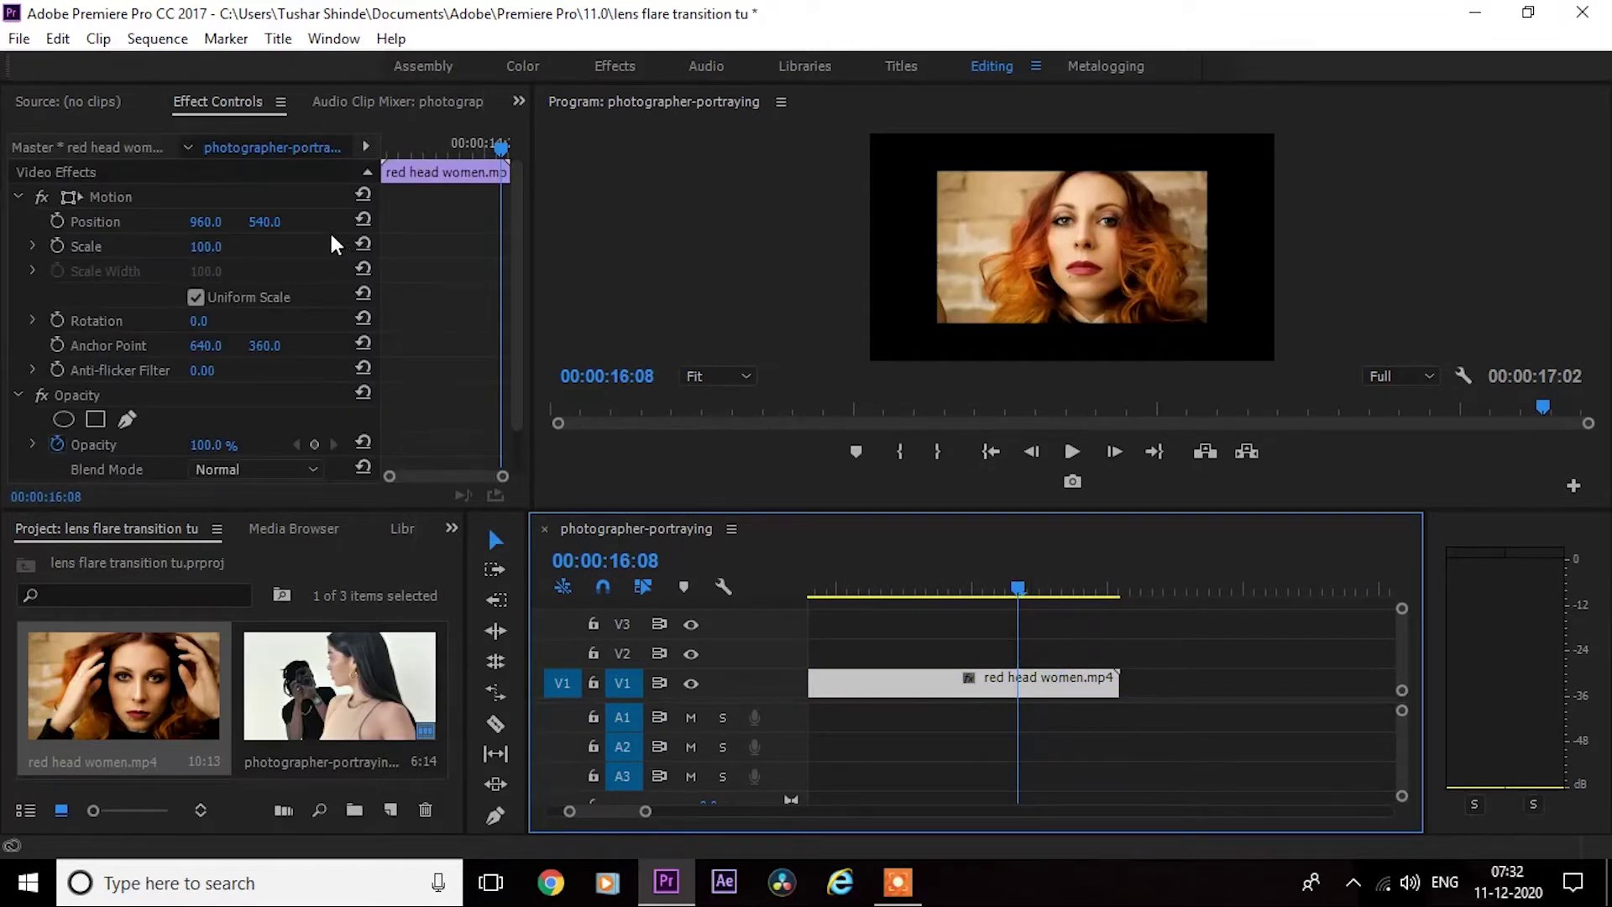
left_click_drag(209, 237, 258, 246)
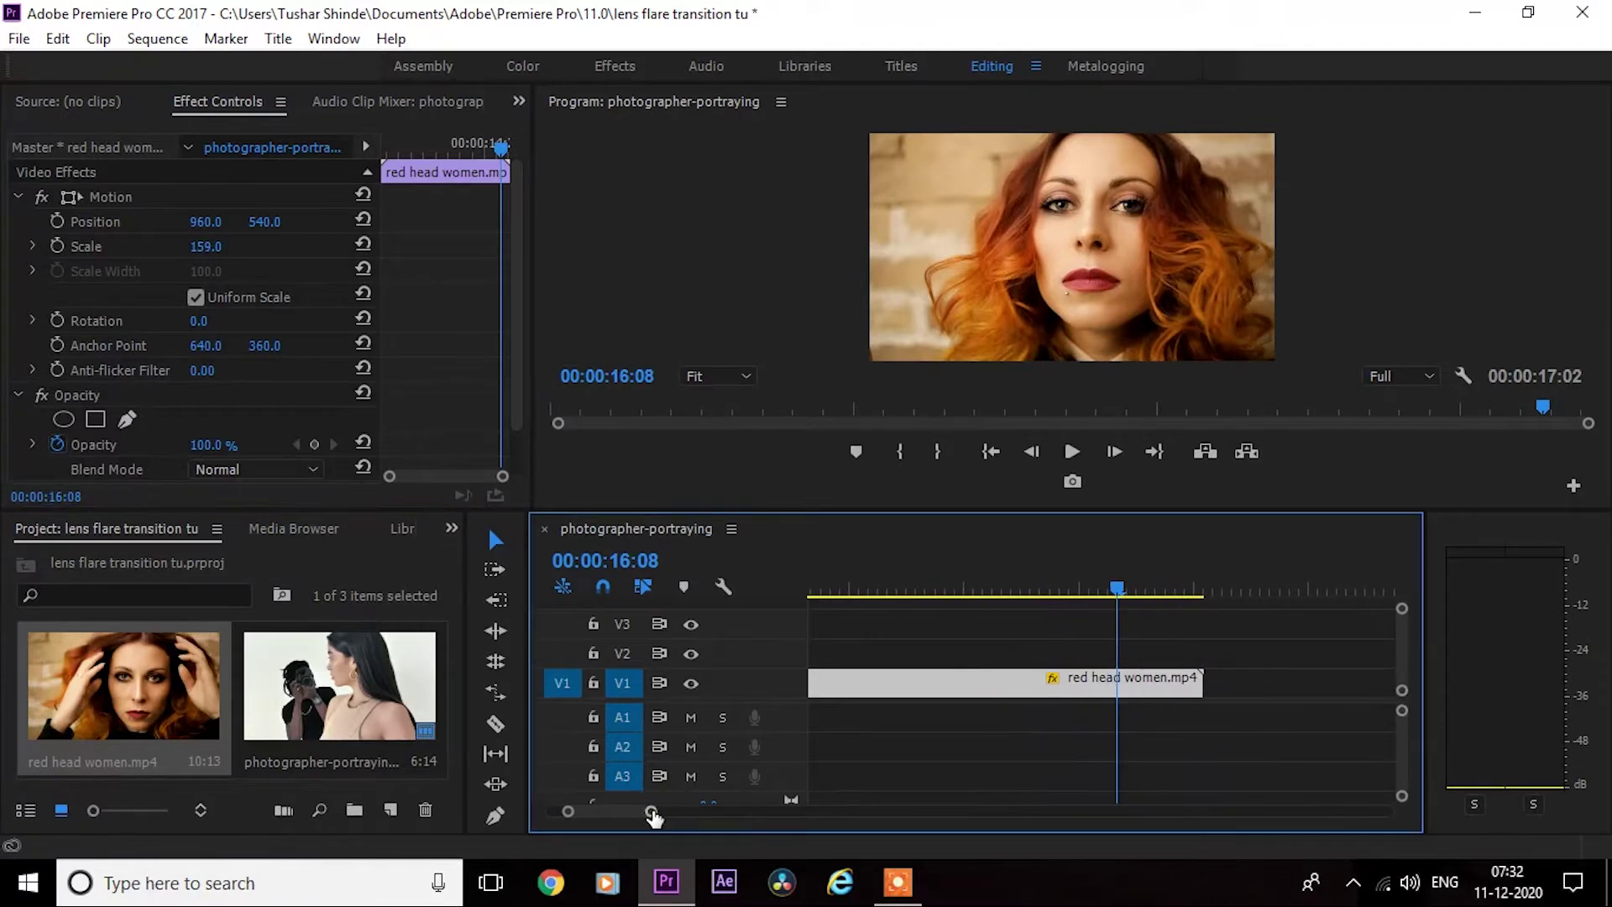
left_click_drag(648, 811, 949, 811)
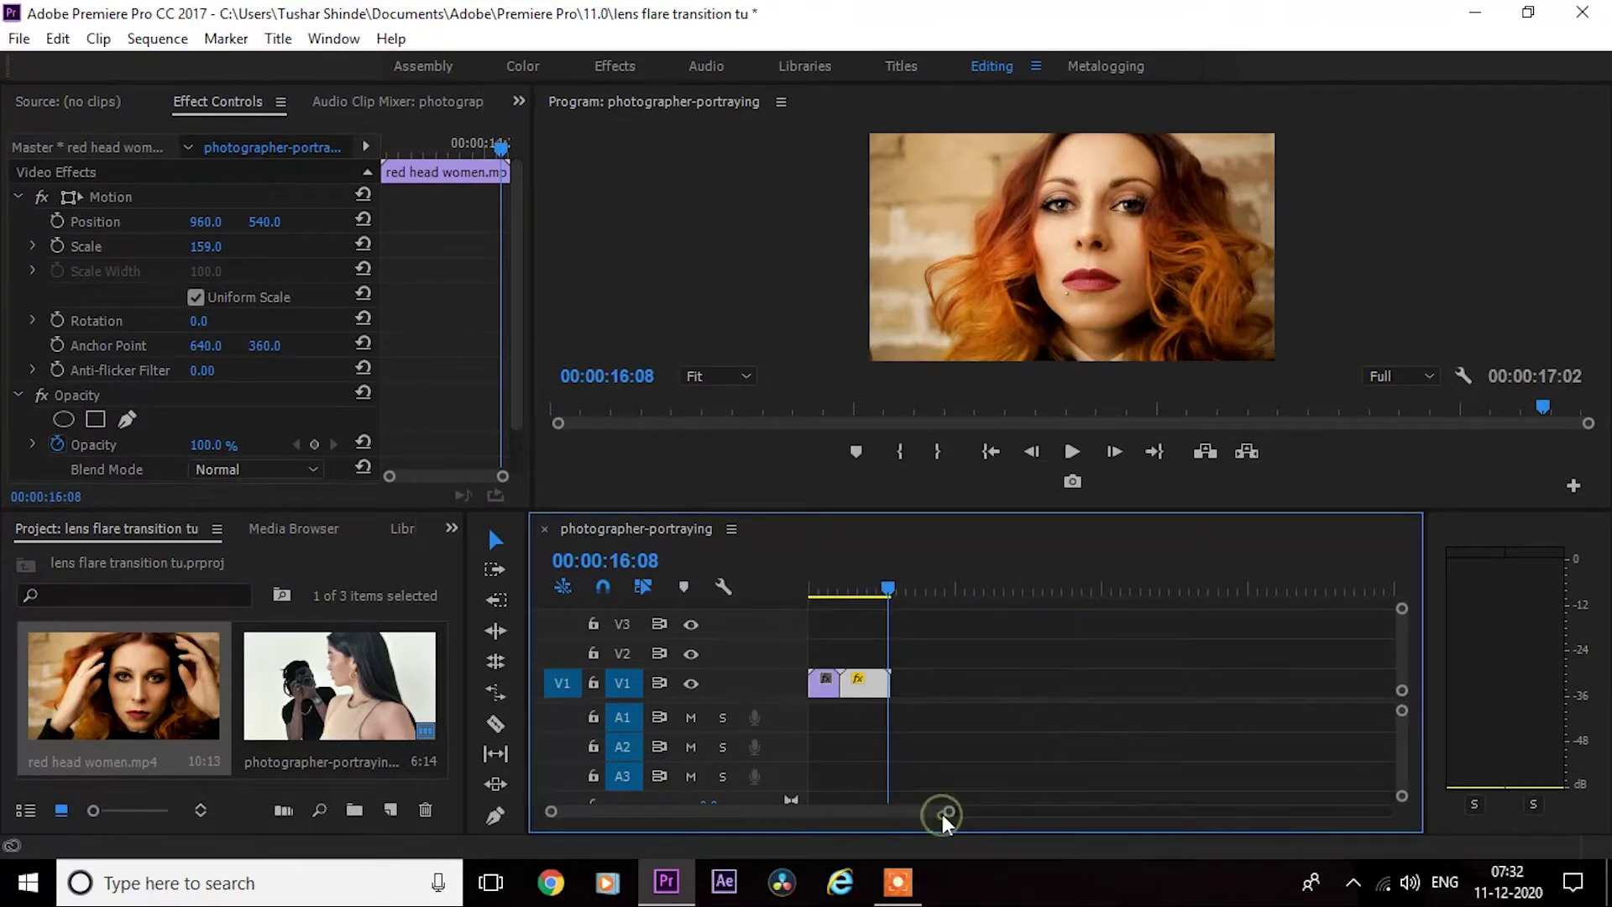
left_click_drag(942, 811, 826, 795)
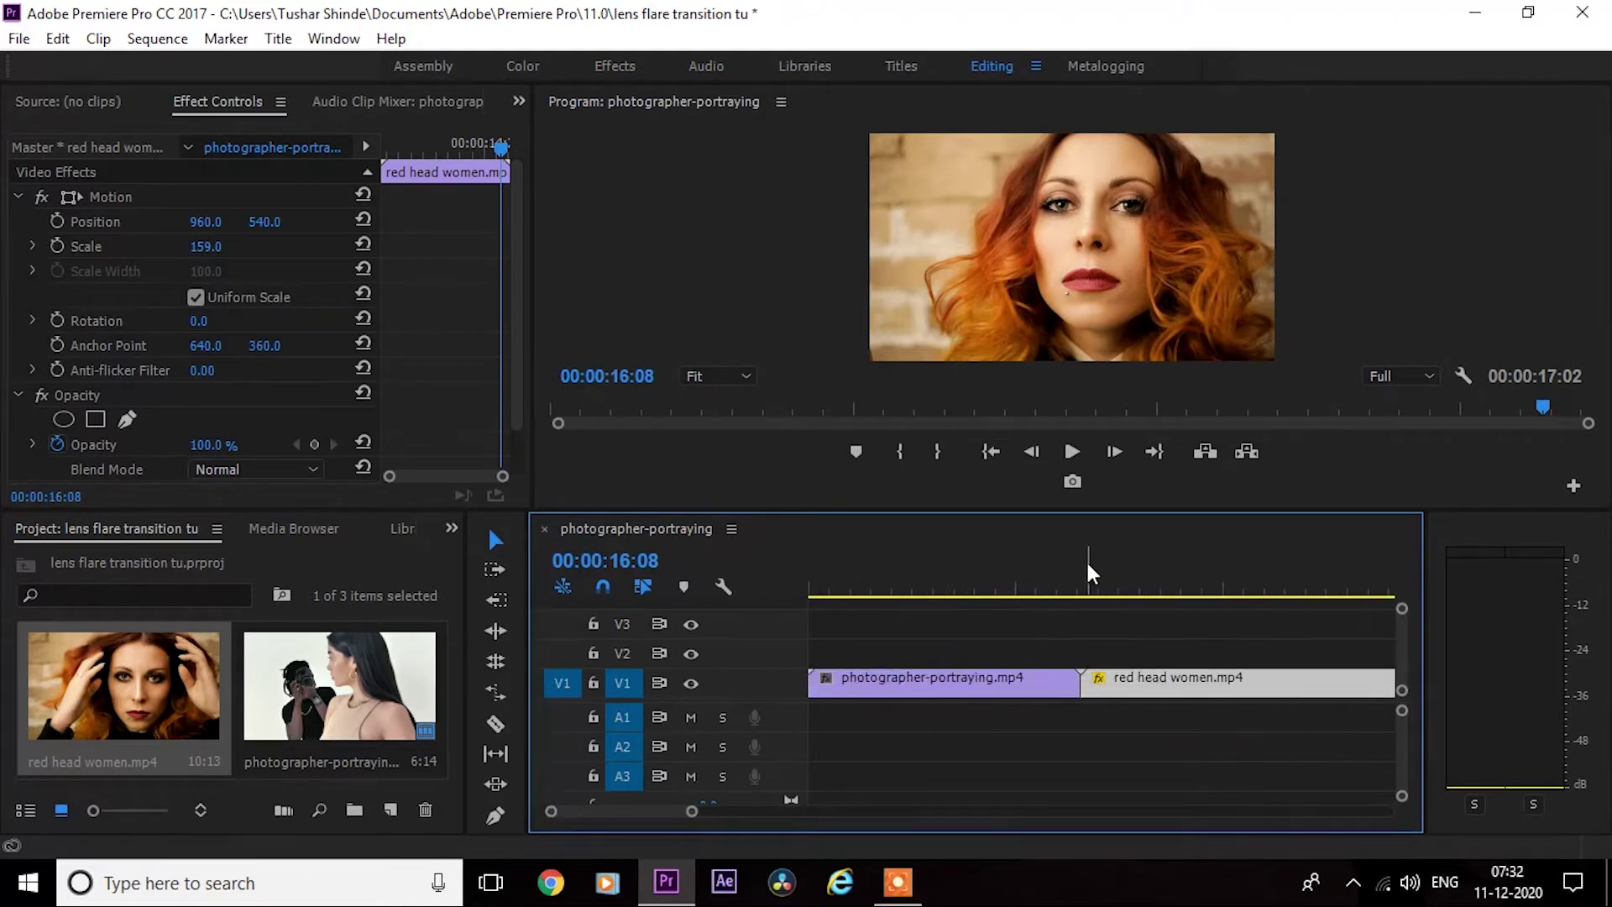
- Position the playhead a few frames past the join between the two clips
left_click_drag(1088, 574, 1085, 592)
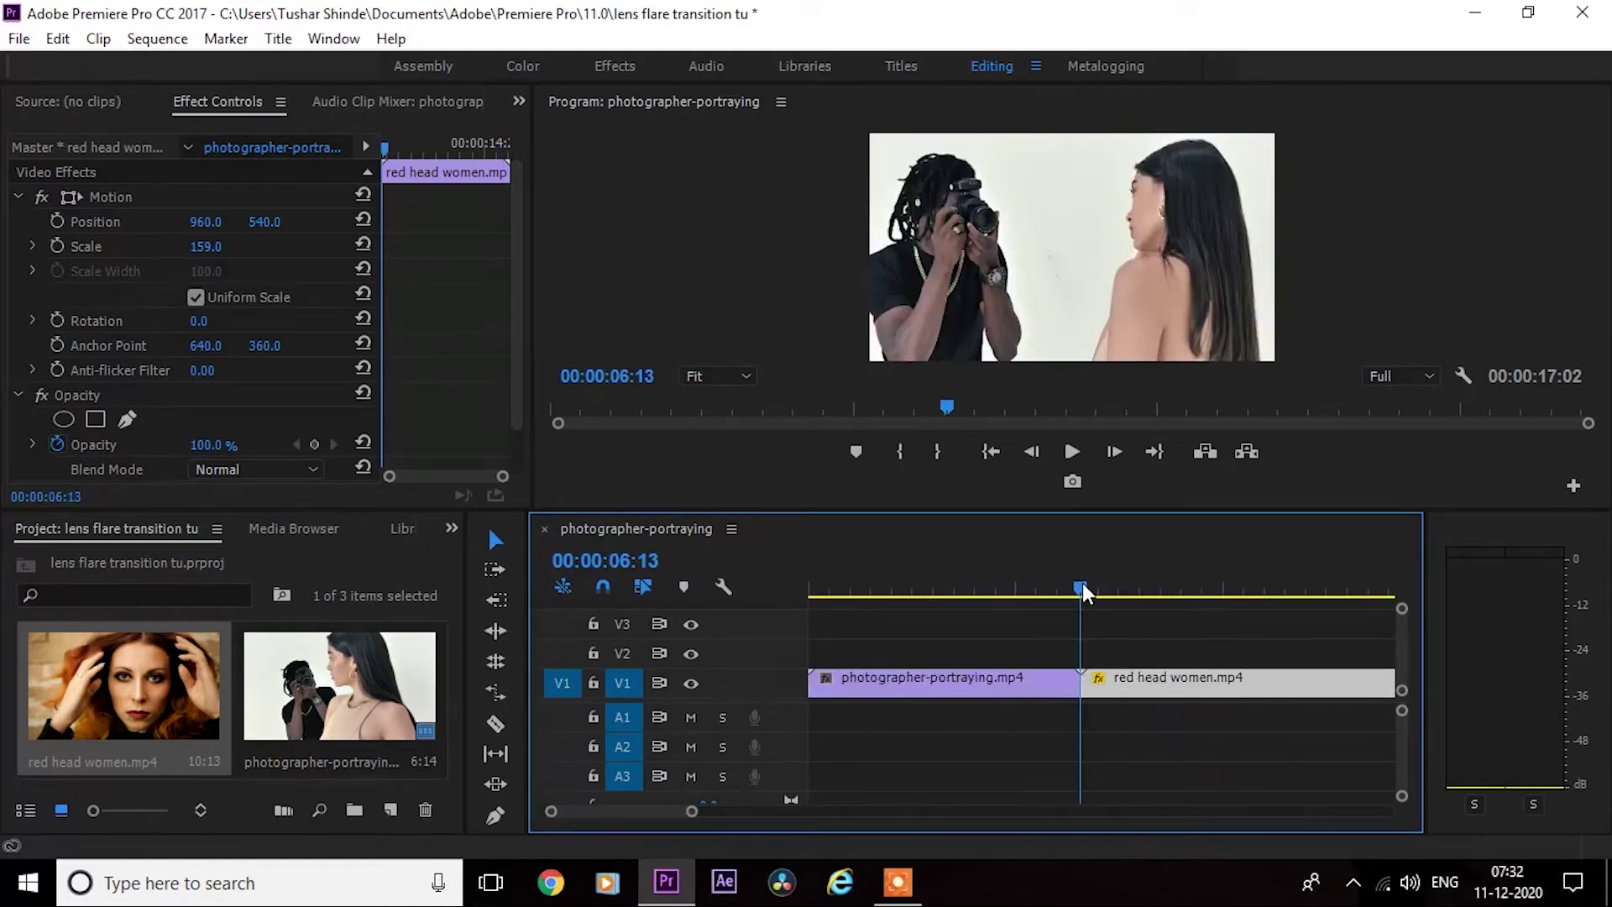
key("Right")
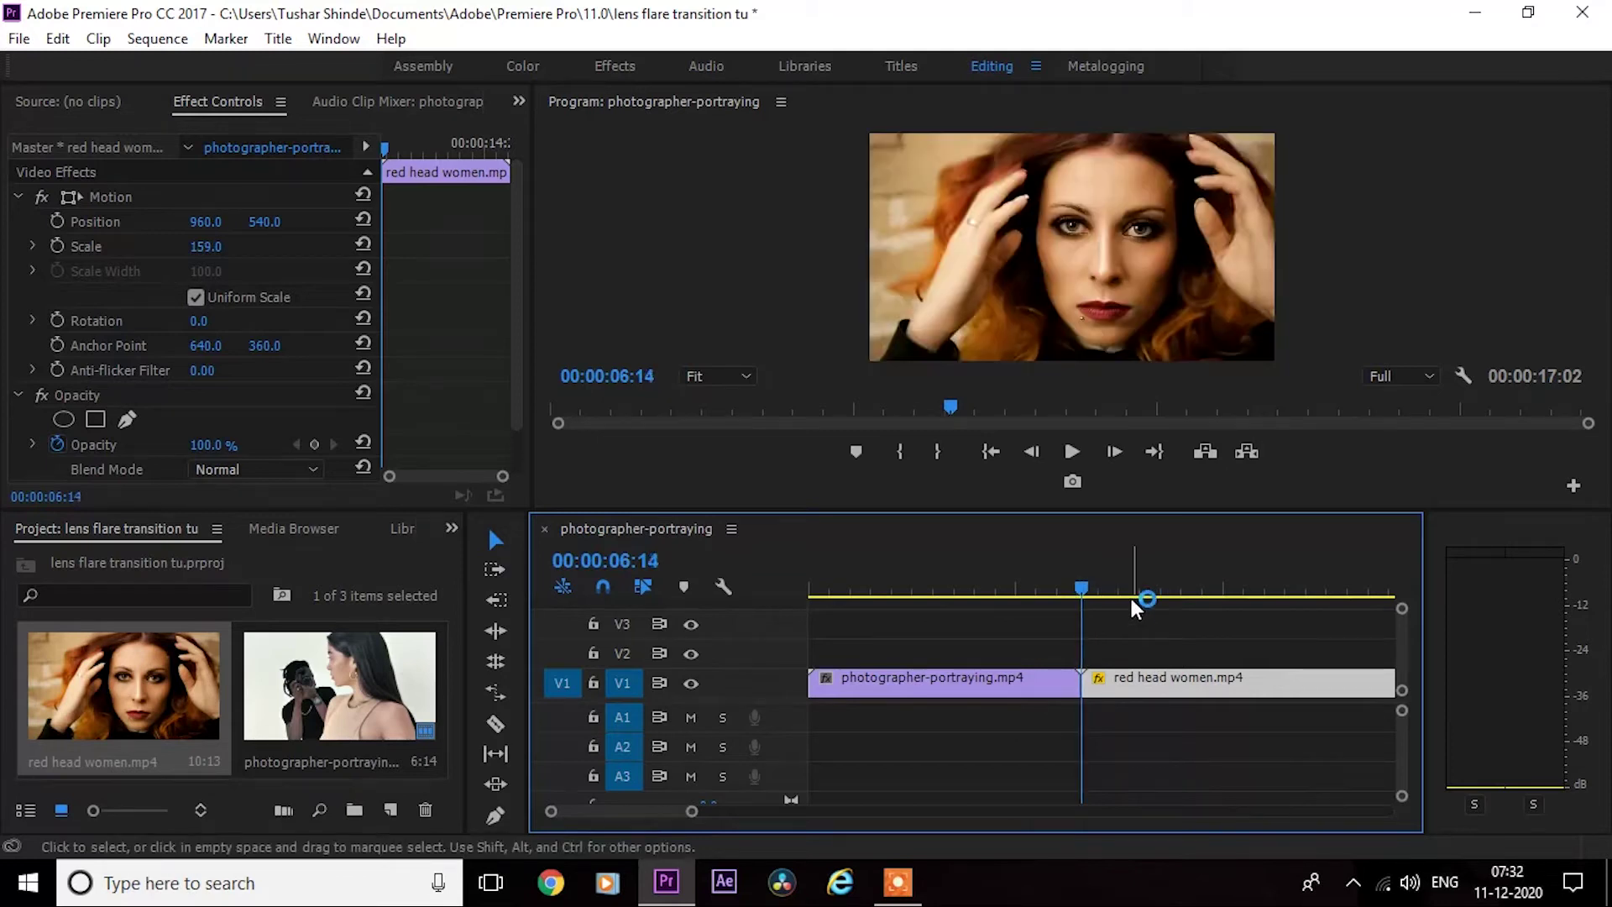
key("Left")
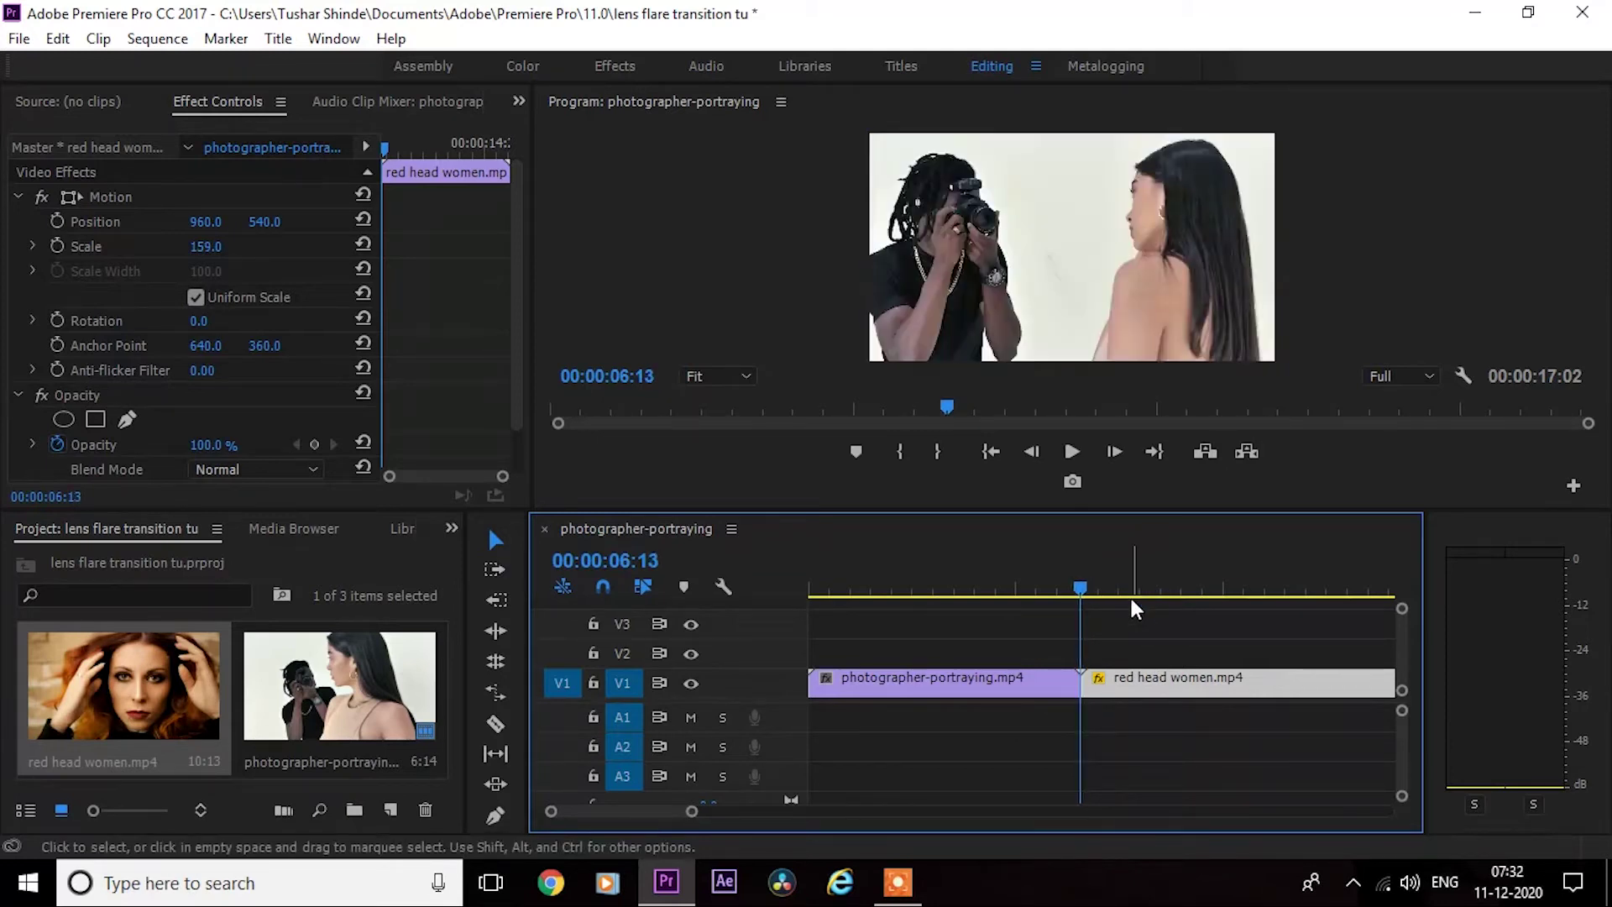
key("Right")
key("Right")
key("Right")
key("Right")
key("Right")
key("Right")
key("Right")
key("Right")
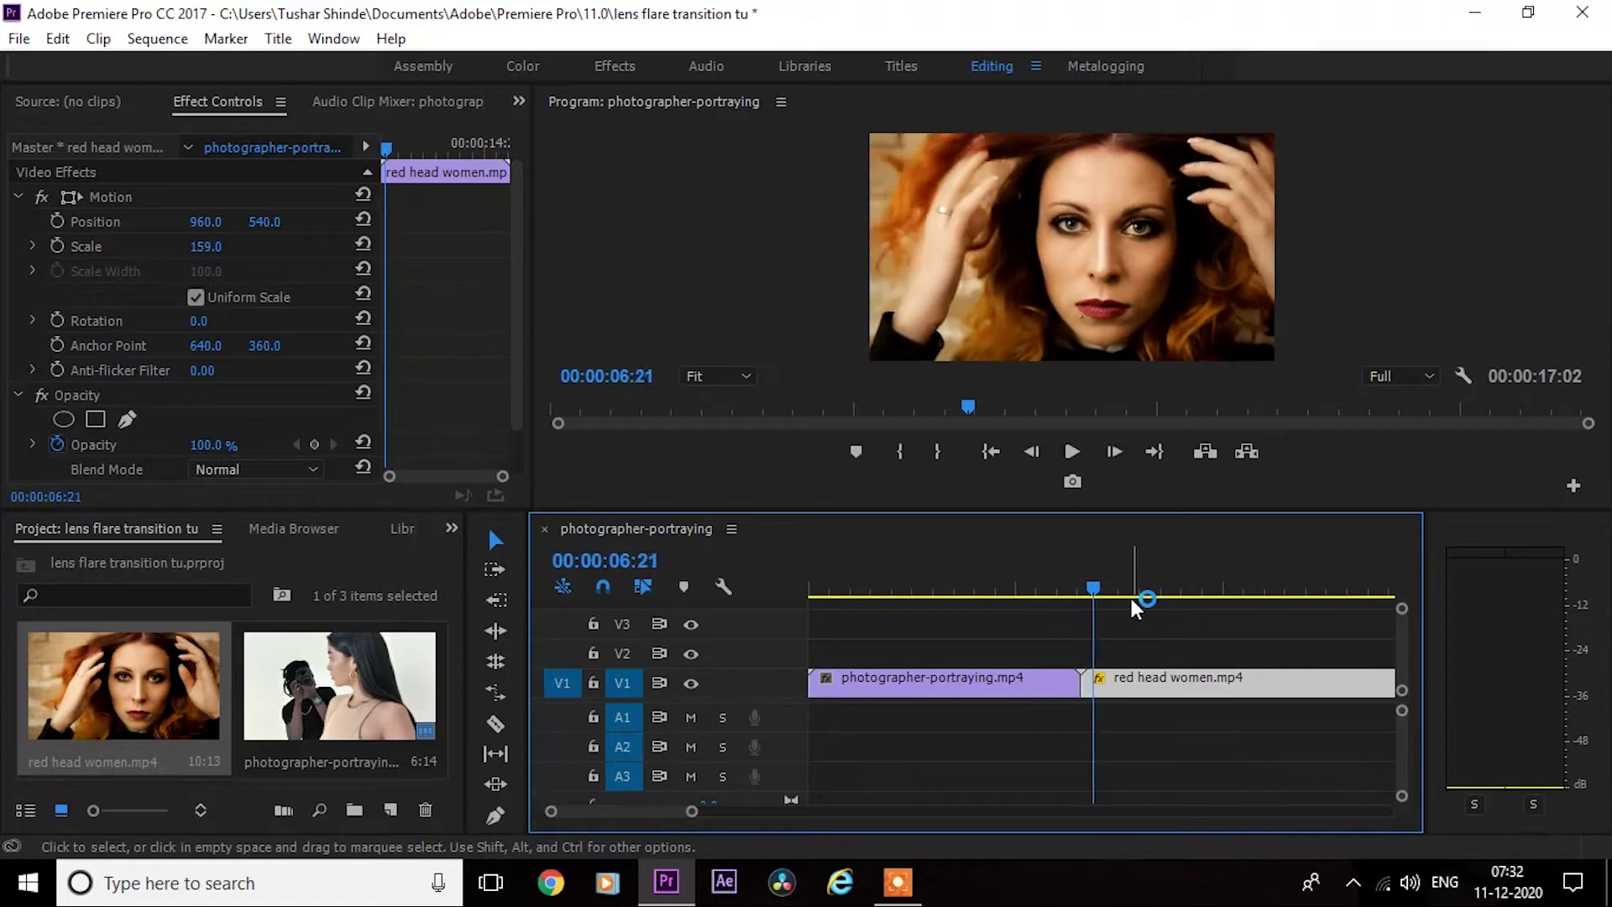
key("Right")
key("Right")
key("Right")
key("Right")
key("Right")
key("Right")
key("Right")
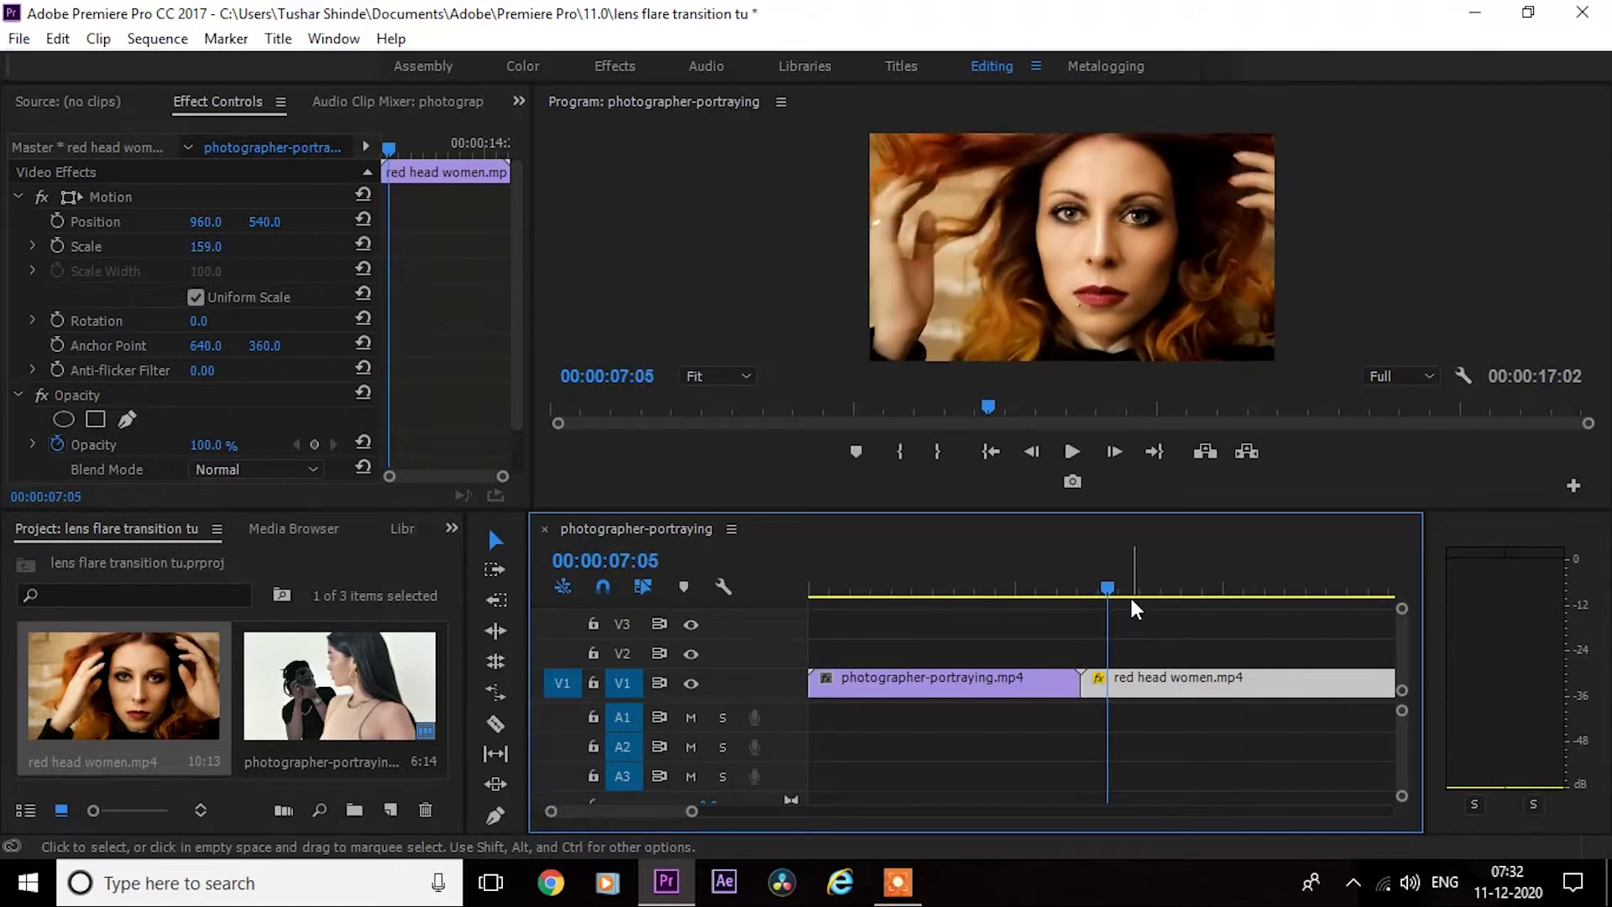
key("Right")
key("Right")
key("Right")
key("Right")
key("Right")
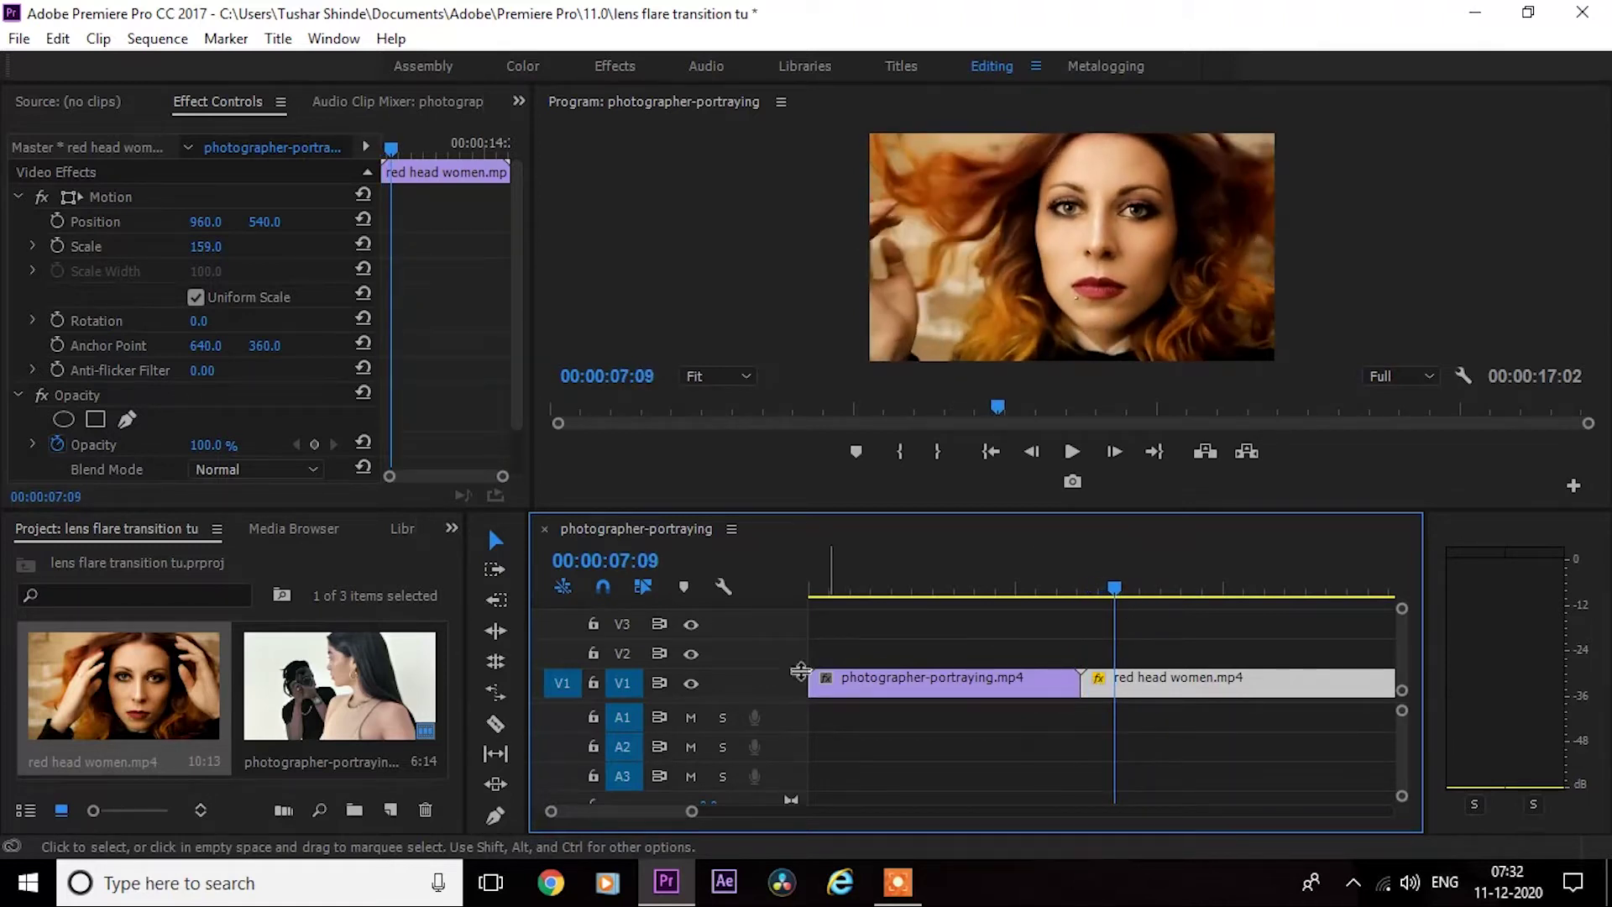
left_click_drag(692, 818, 644, 807)
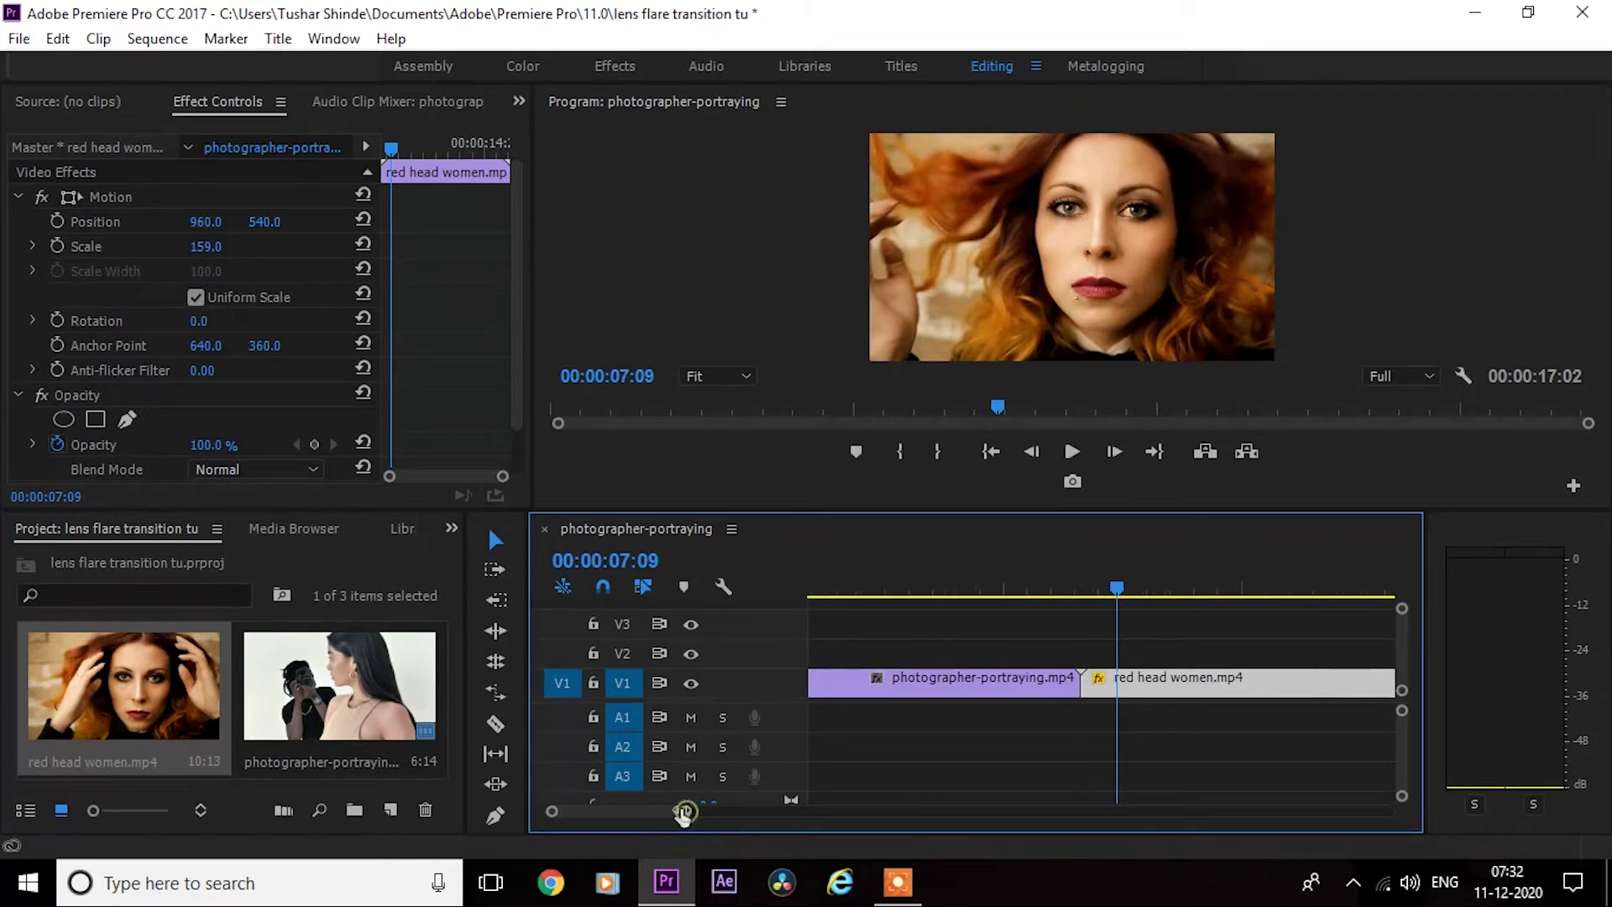
- Razor-split the red head women clip, then step back toward 00:00:06:07
key("c")
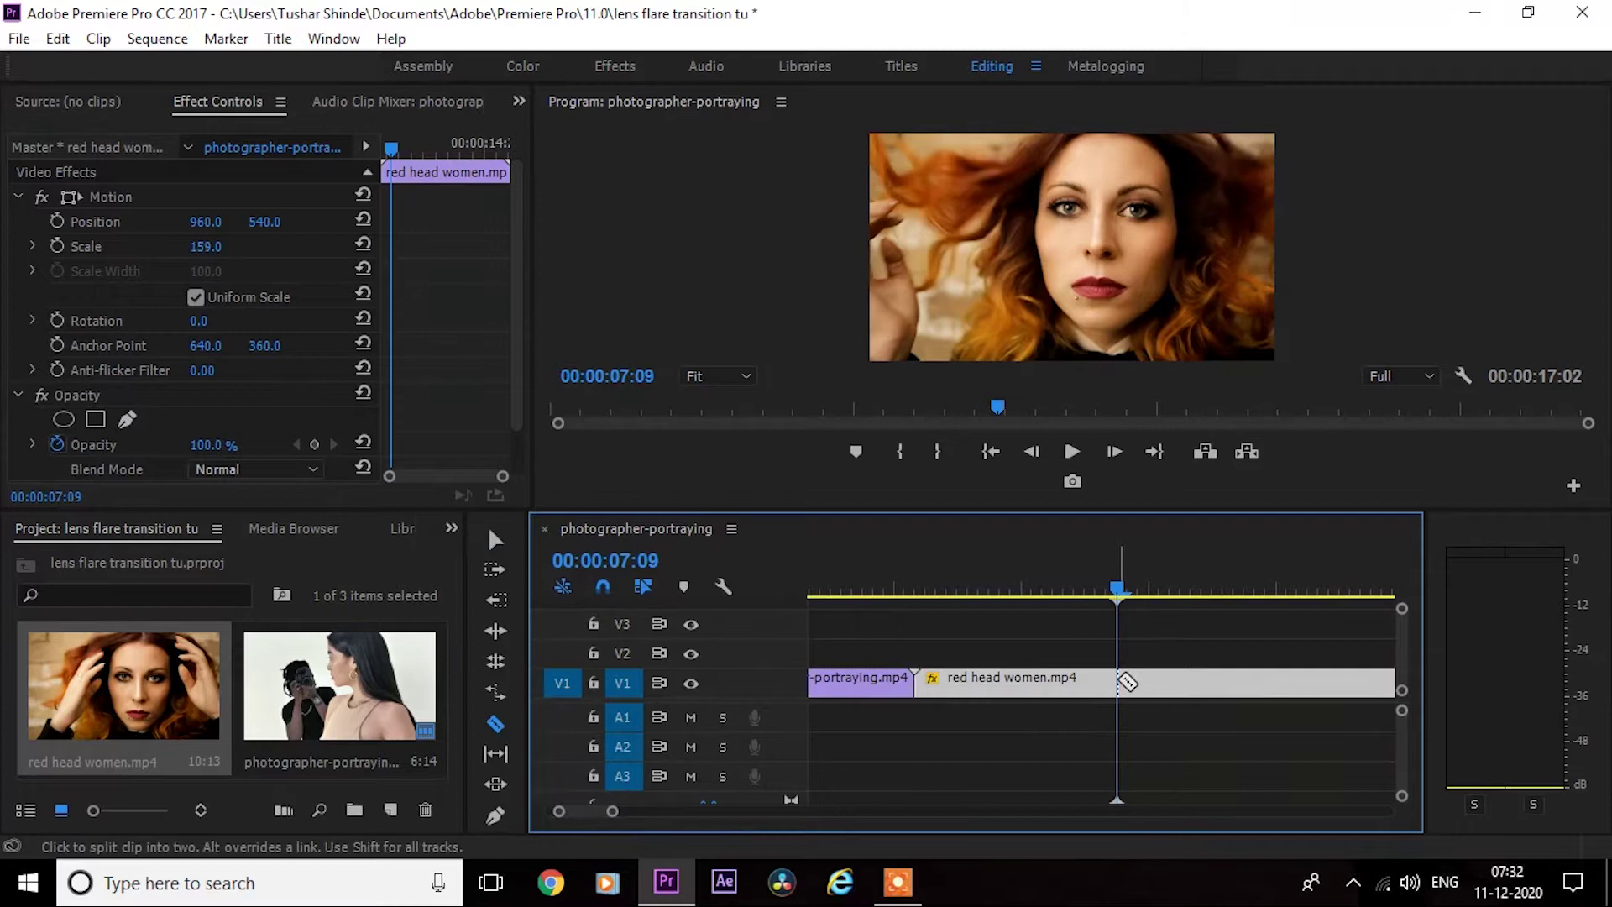
left_click(1128, 680)
key("Left")
key("Left")
key("Left")
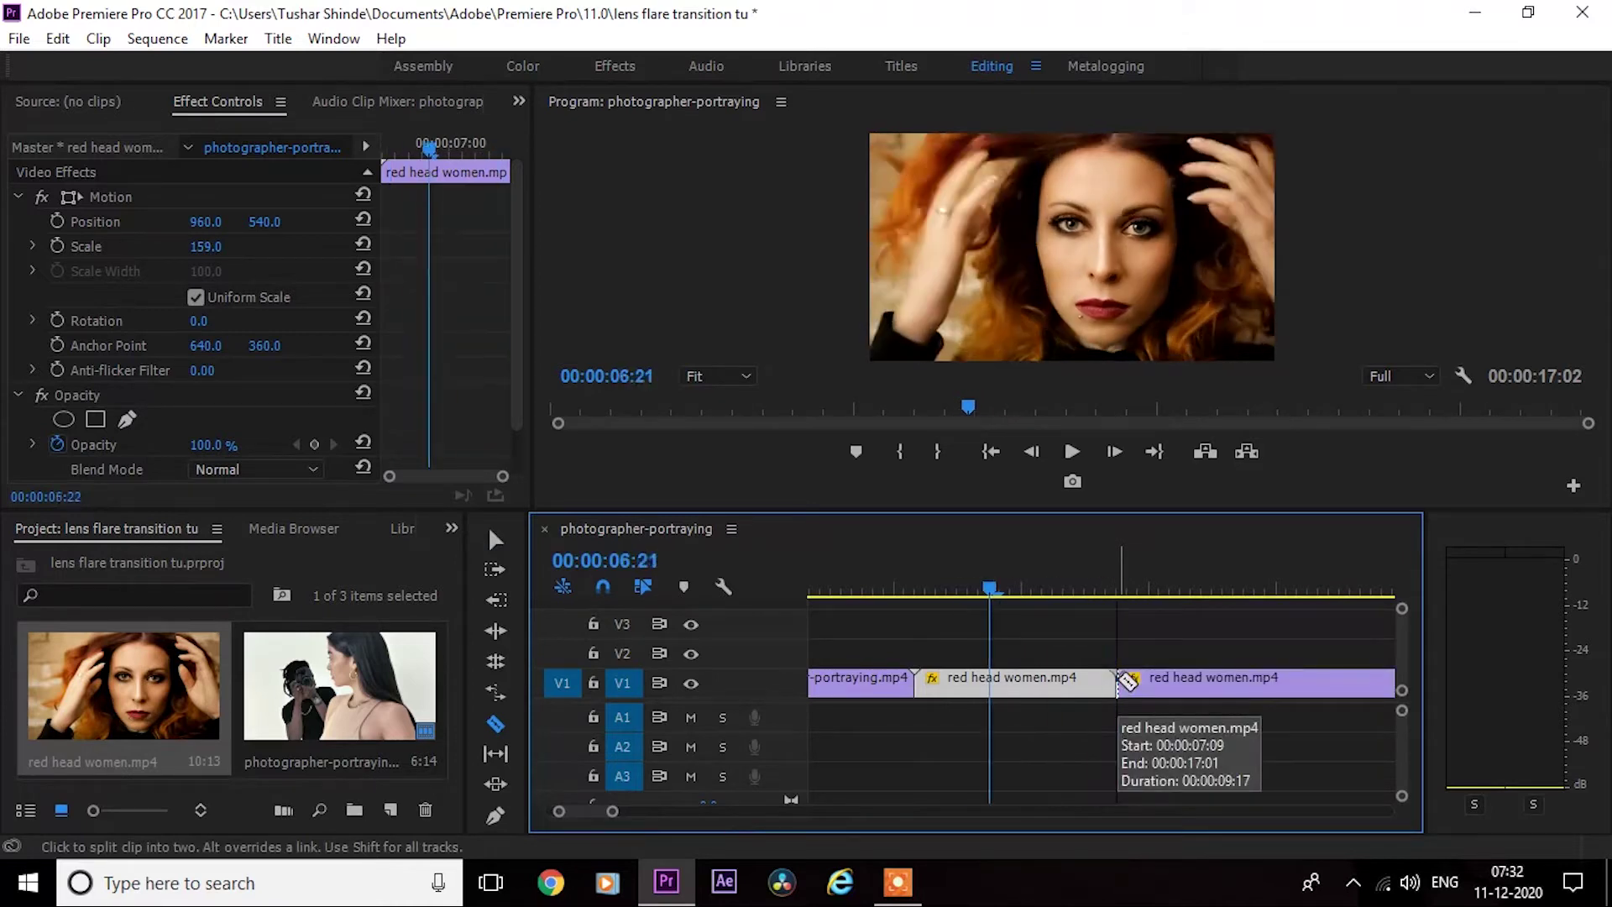
key("Left")
key("Left")
key("Left")
key("Right")
key("Left")
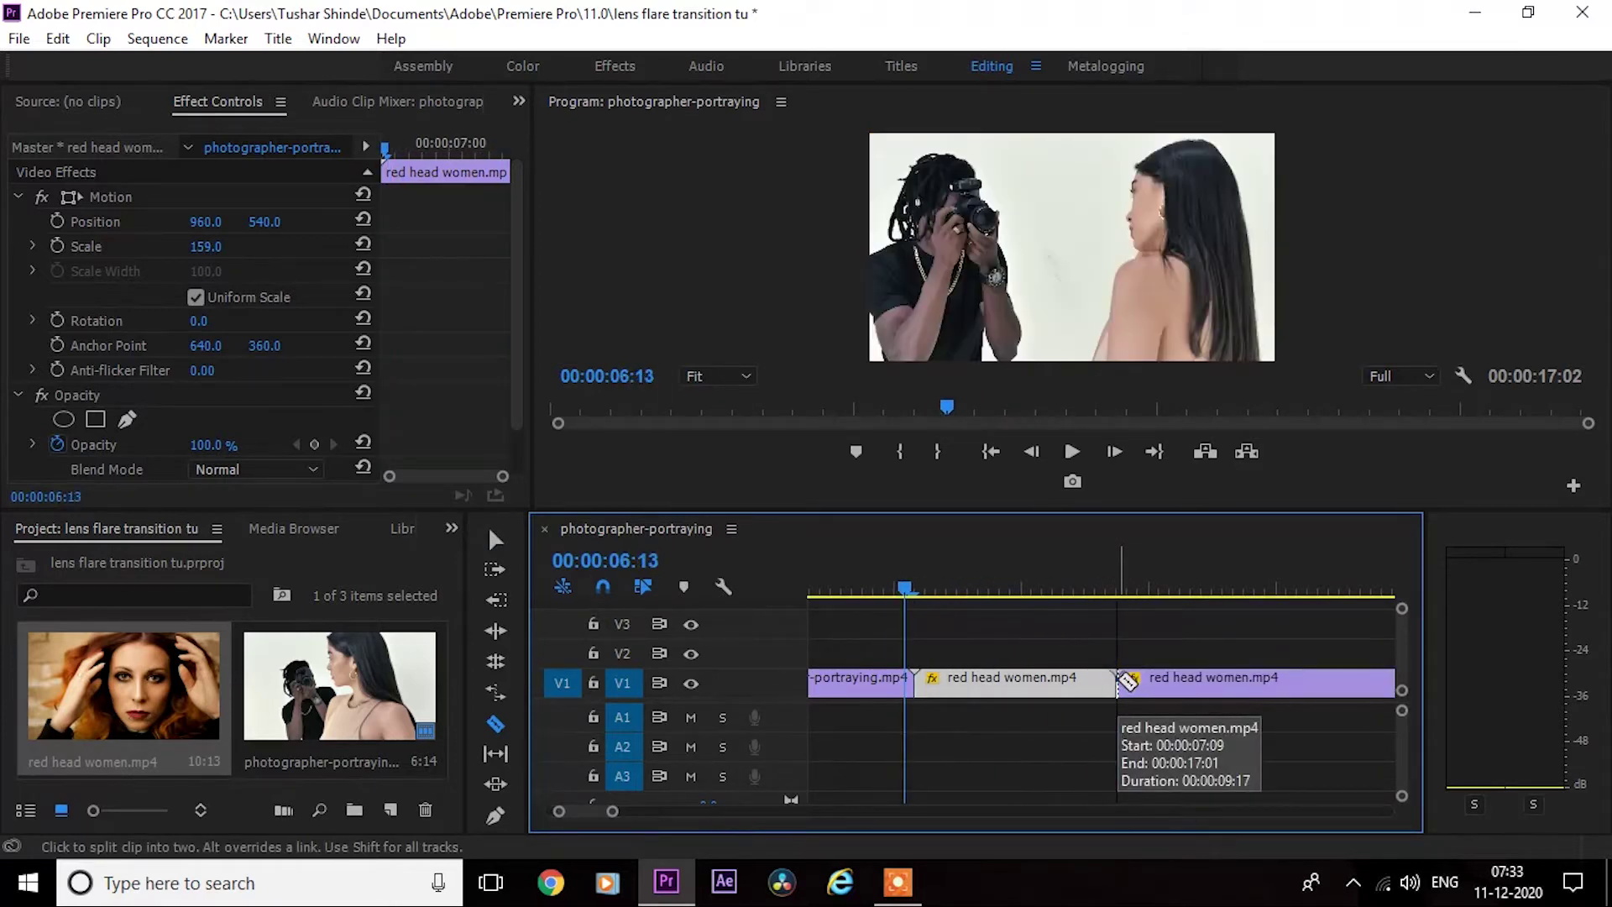
key("Left")
key("Left")
key("Left")
key("Left")
key("Left")
key("Left")
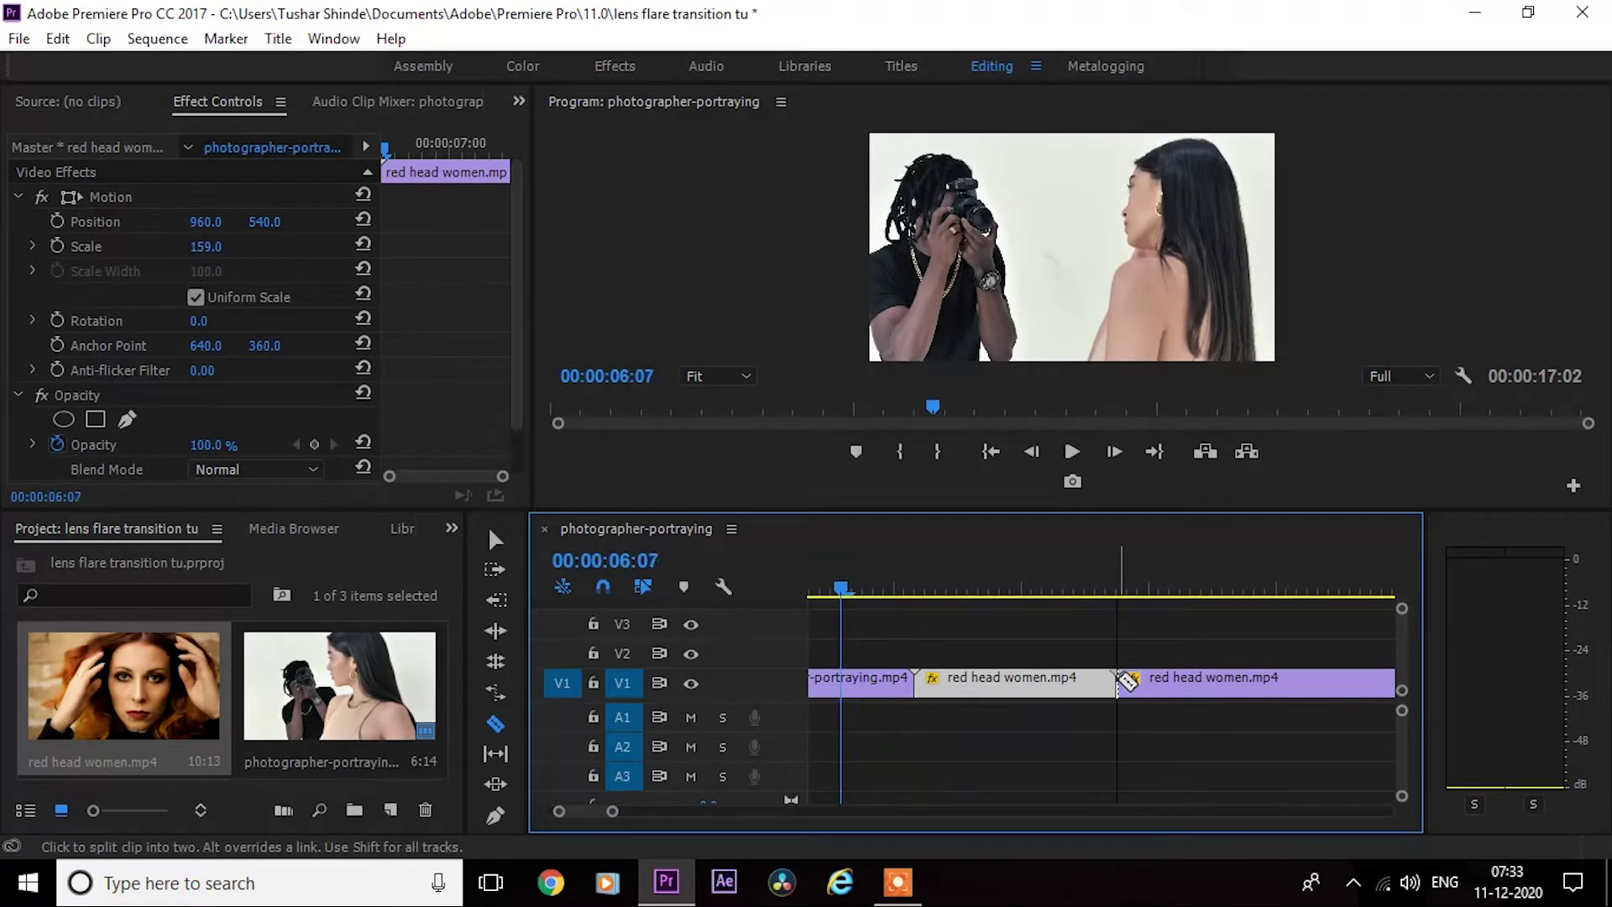
- Split the photographer clip at 00:00:05:19 and return to the Selection tool
key("Left")
key("Left")
key("Left")
key("Left")
key("Left")
key("Left")
key("Left")
key("Left")
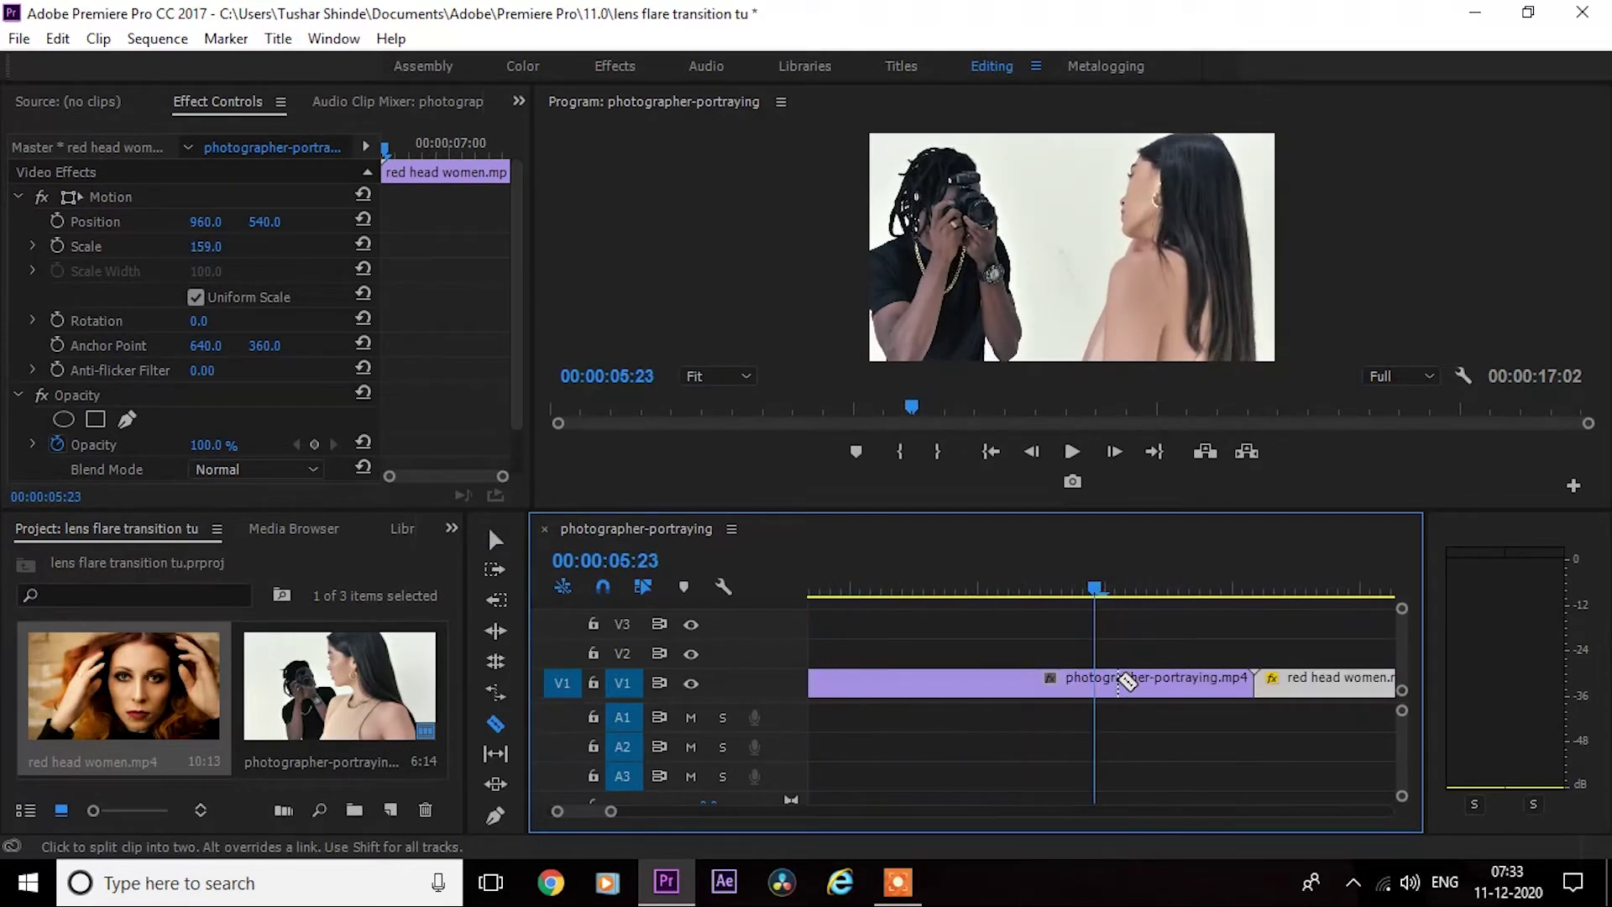
key("Left")
key("Left")
key("Left")
key("Left")
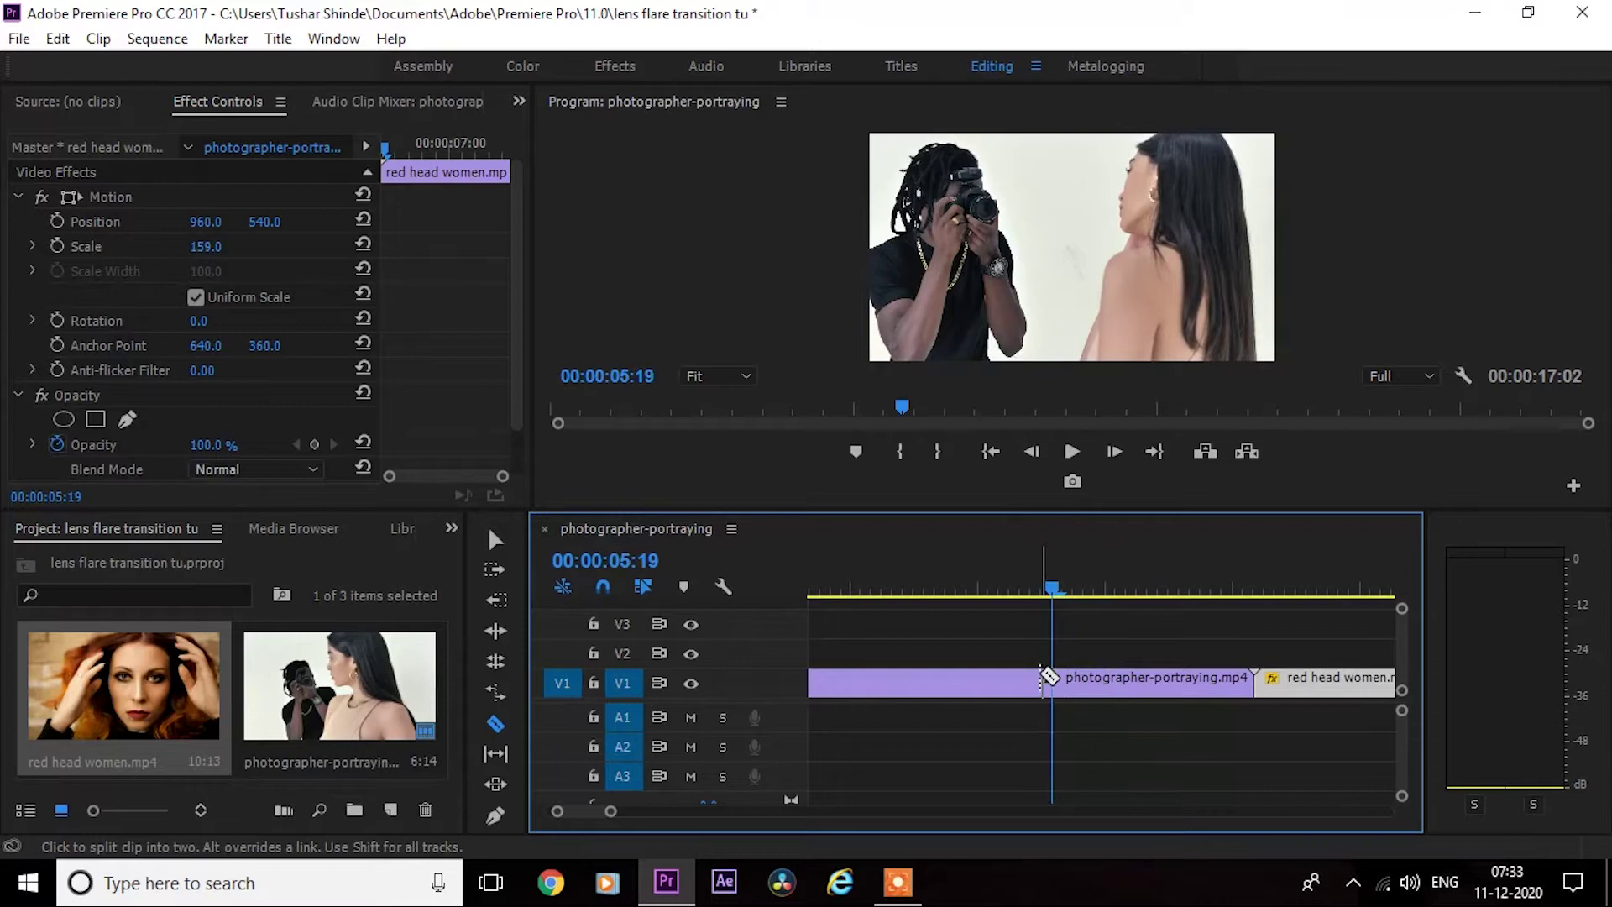
left_click(1053, 681)
key("v")
- Play through the transition and zoom the timeline out to review it
key("space")
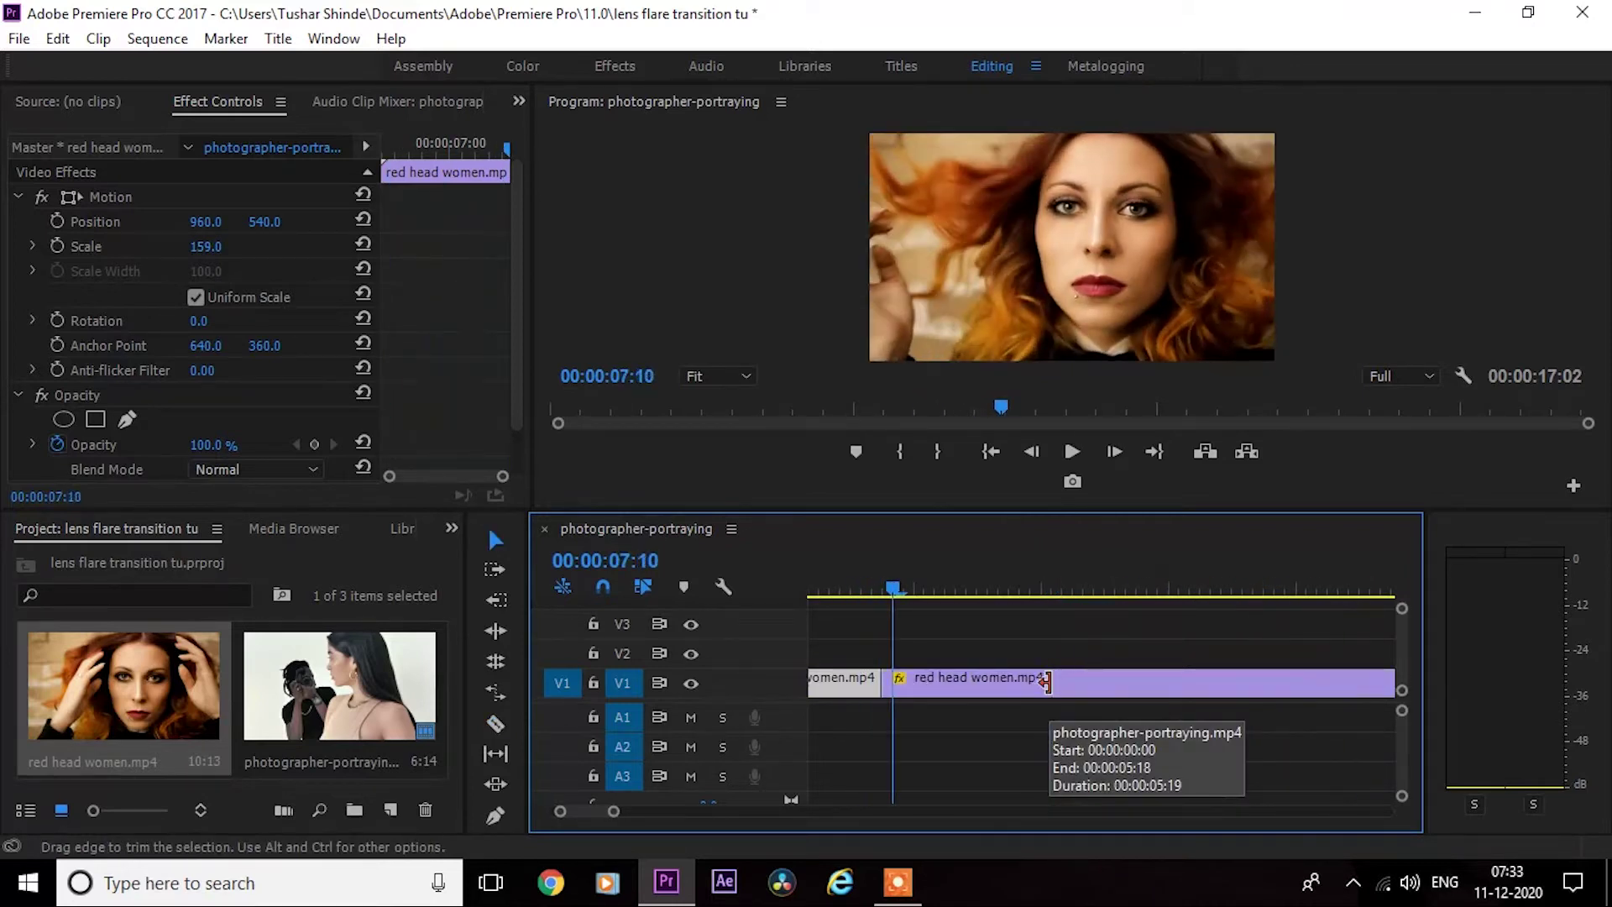
scroll(891, 739, "down", 2)
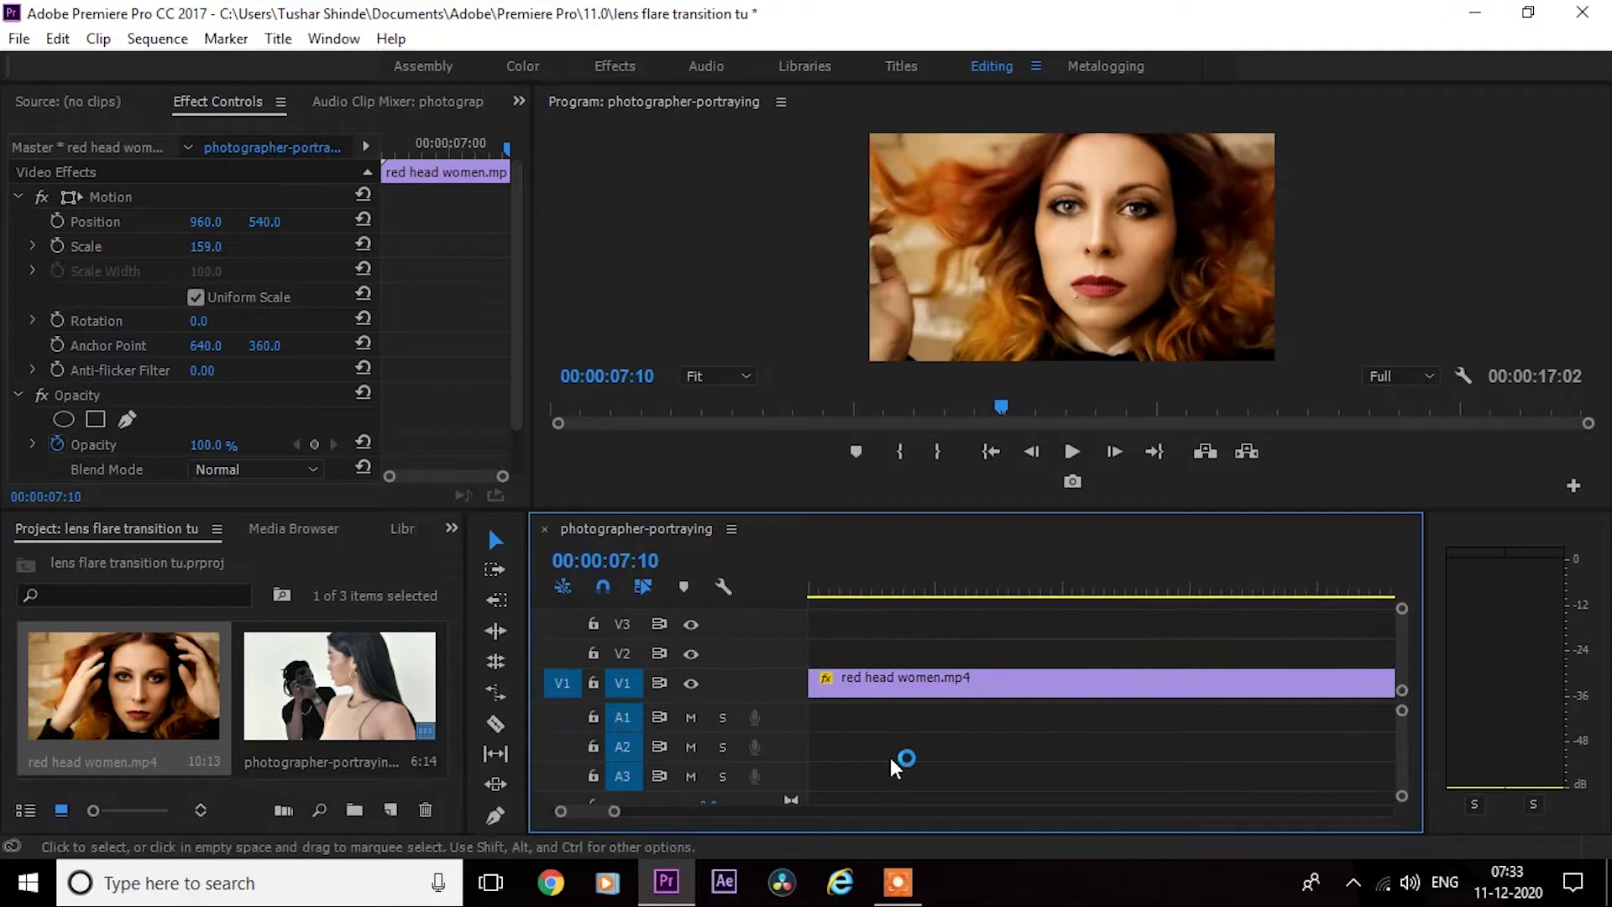
scroll(890, 757, "up", 3)
scroll(890, 758, "up", 2)
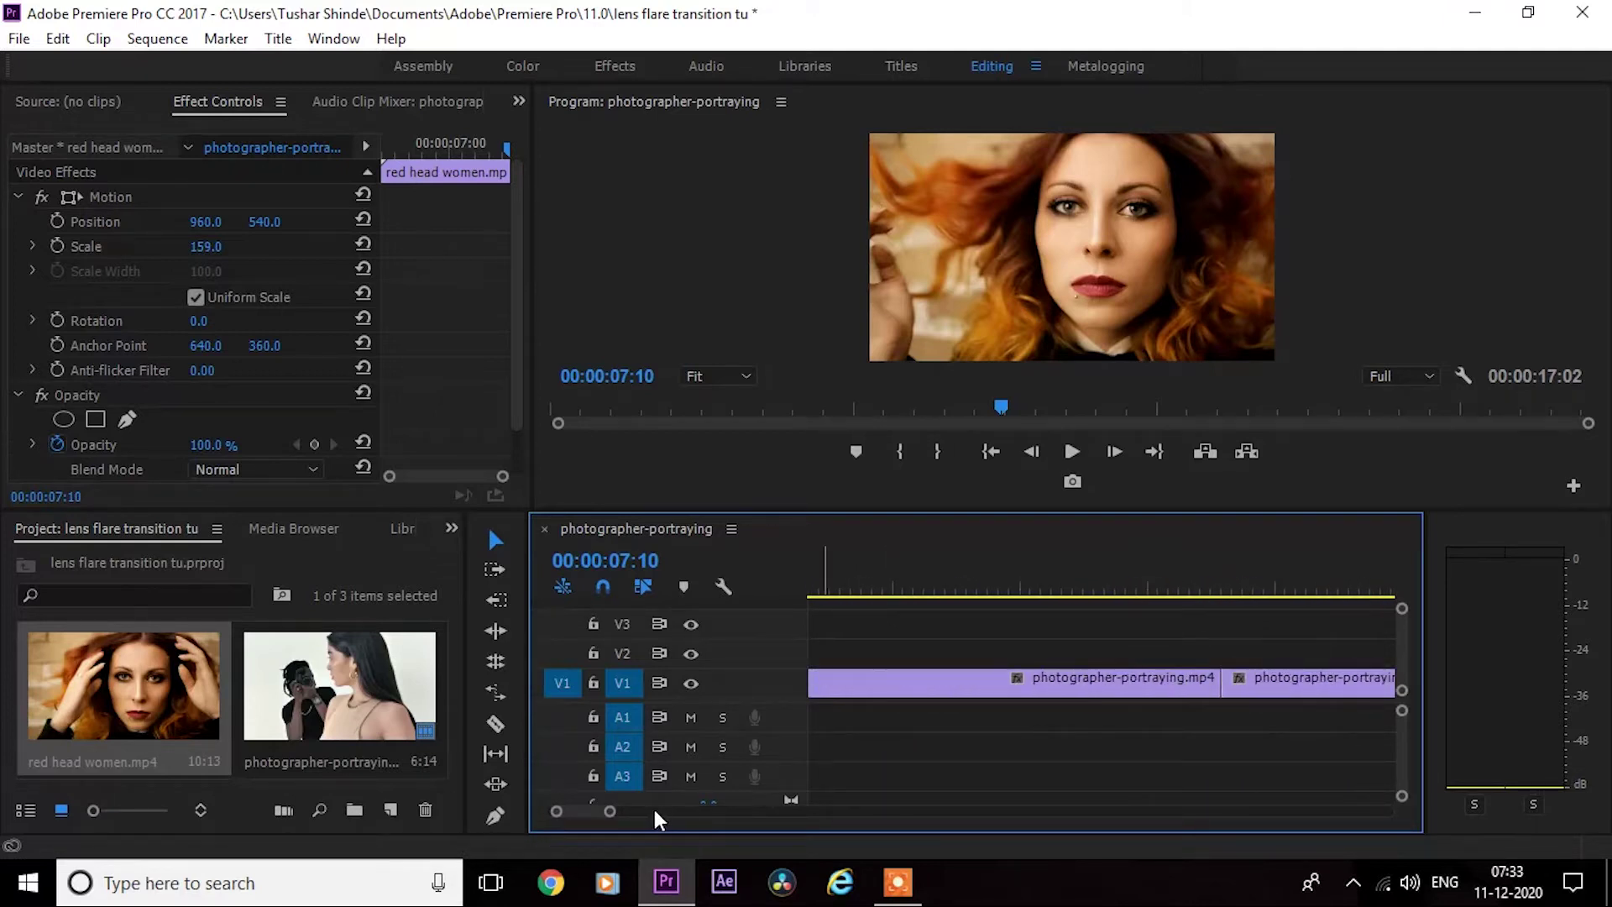
left_click_drag(609, 811, 674, 811)
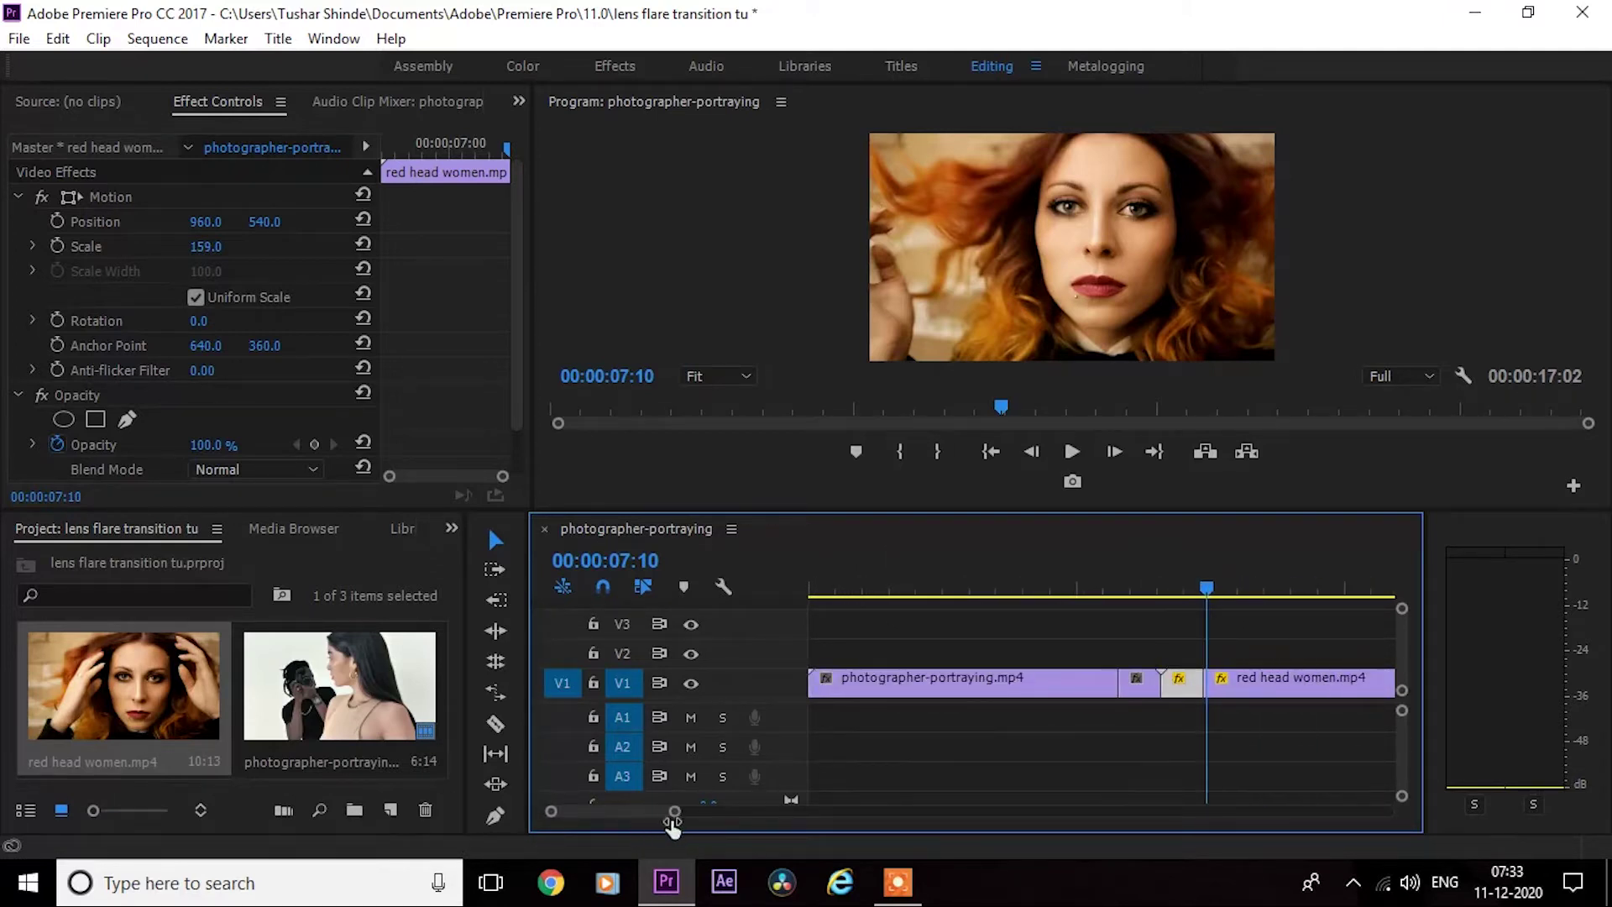
- Nest the two short pieces around the join as 'Nested Sequence 01'
left_click_drag(1191, 630, 1150, 689)
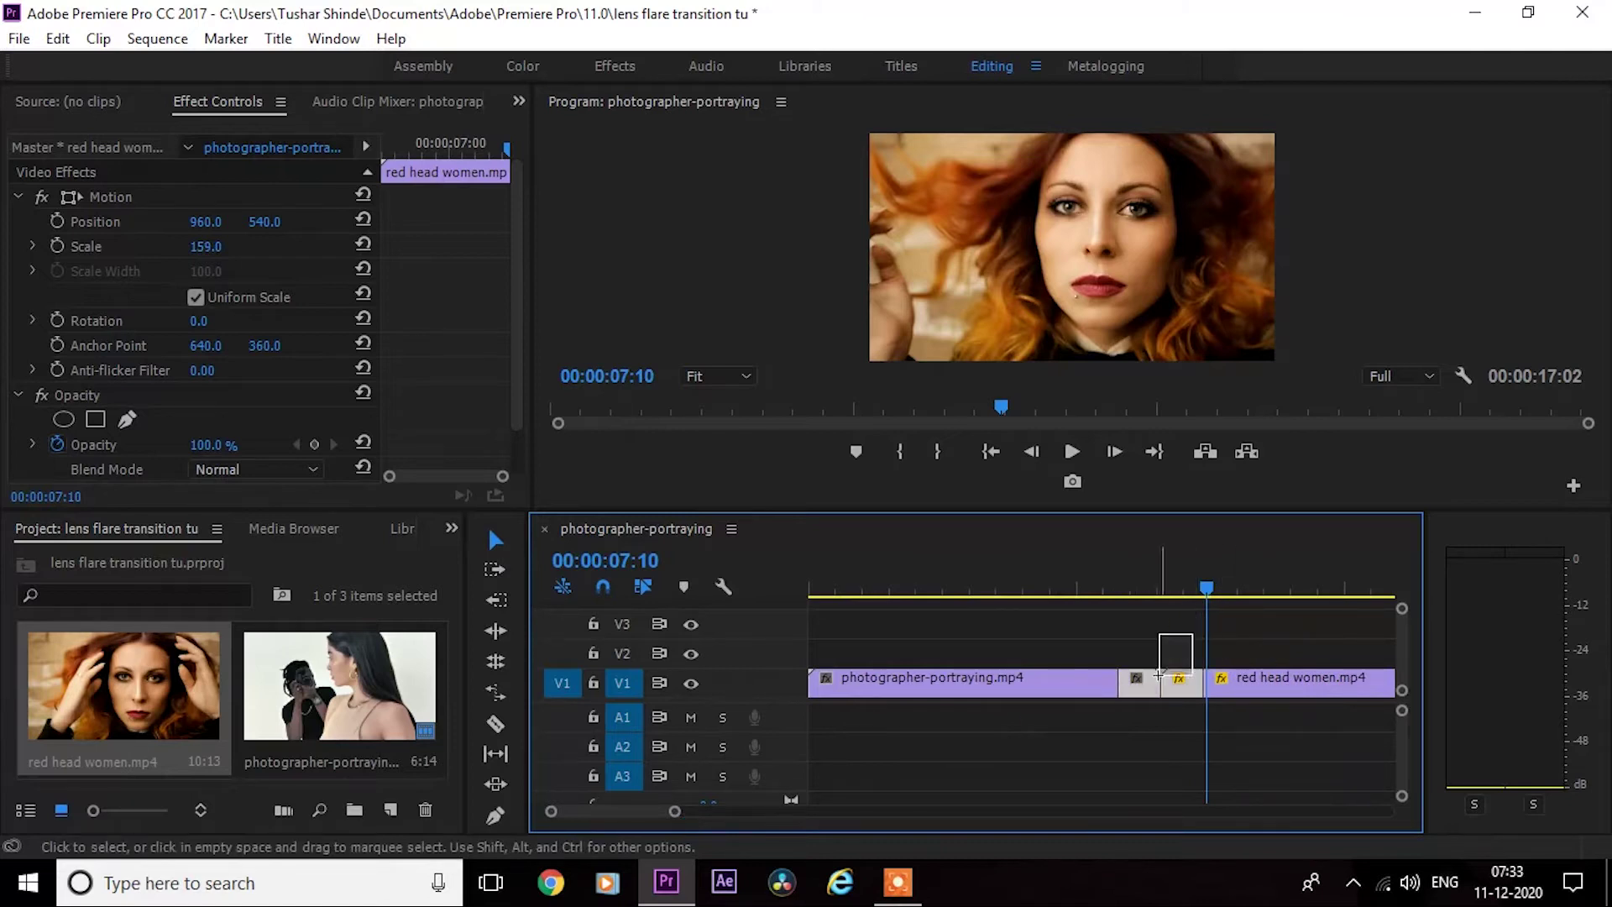
right_click(1150, 684)
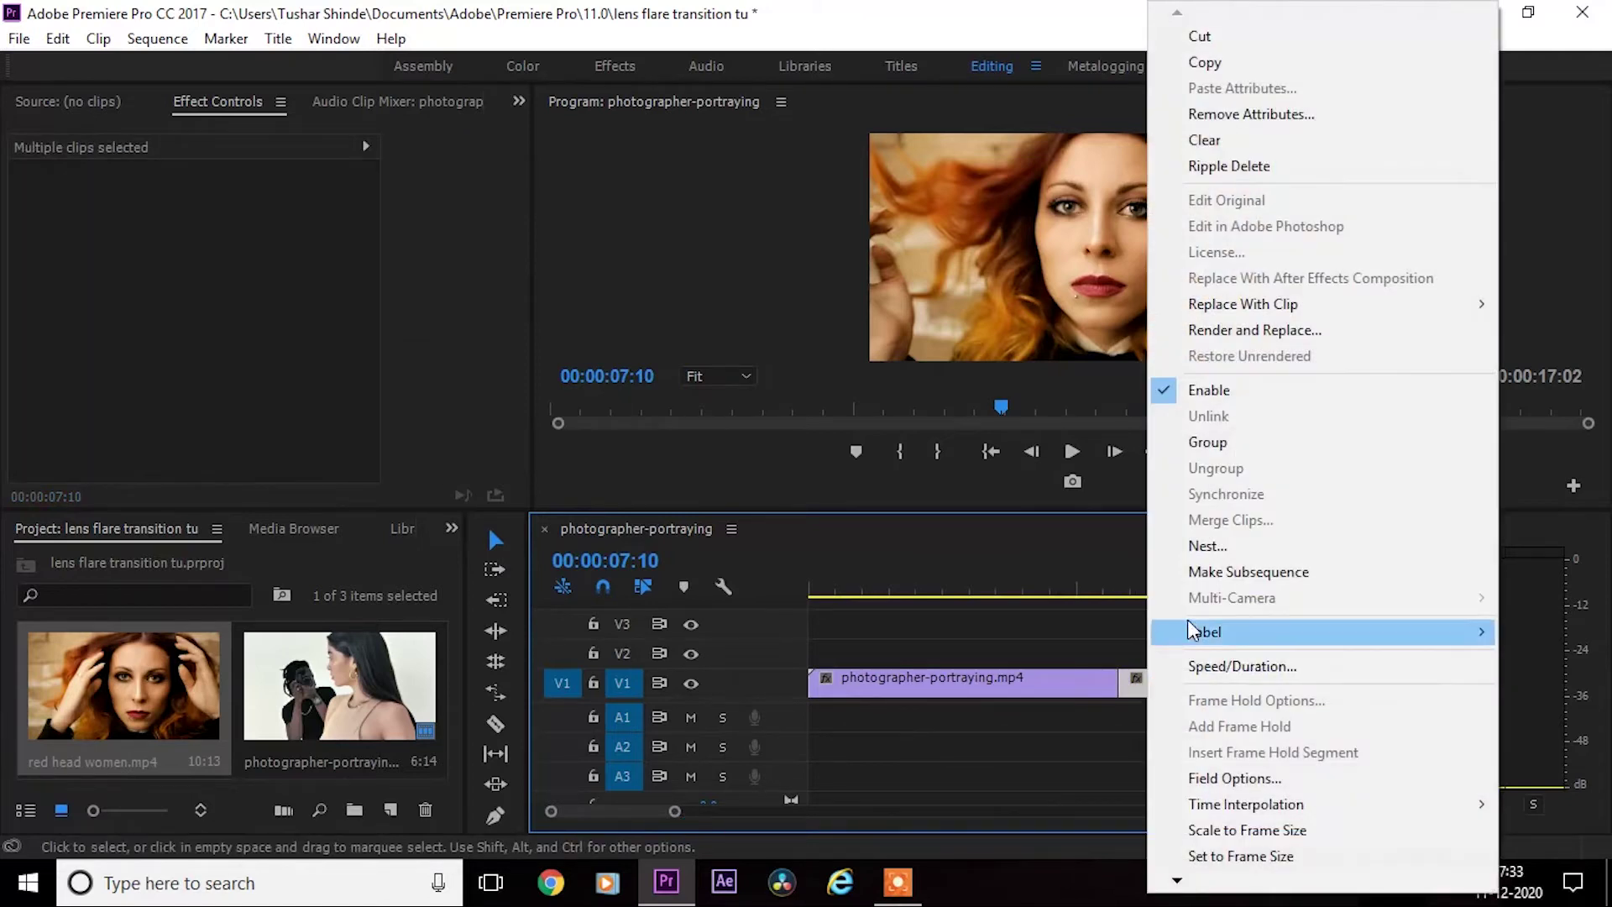
left_click(1212, 545)
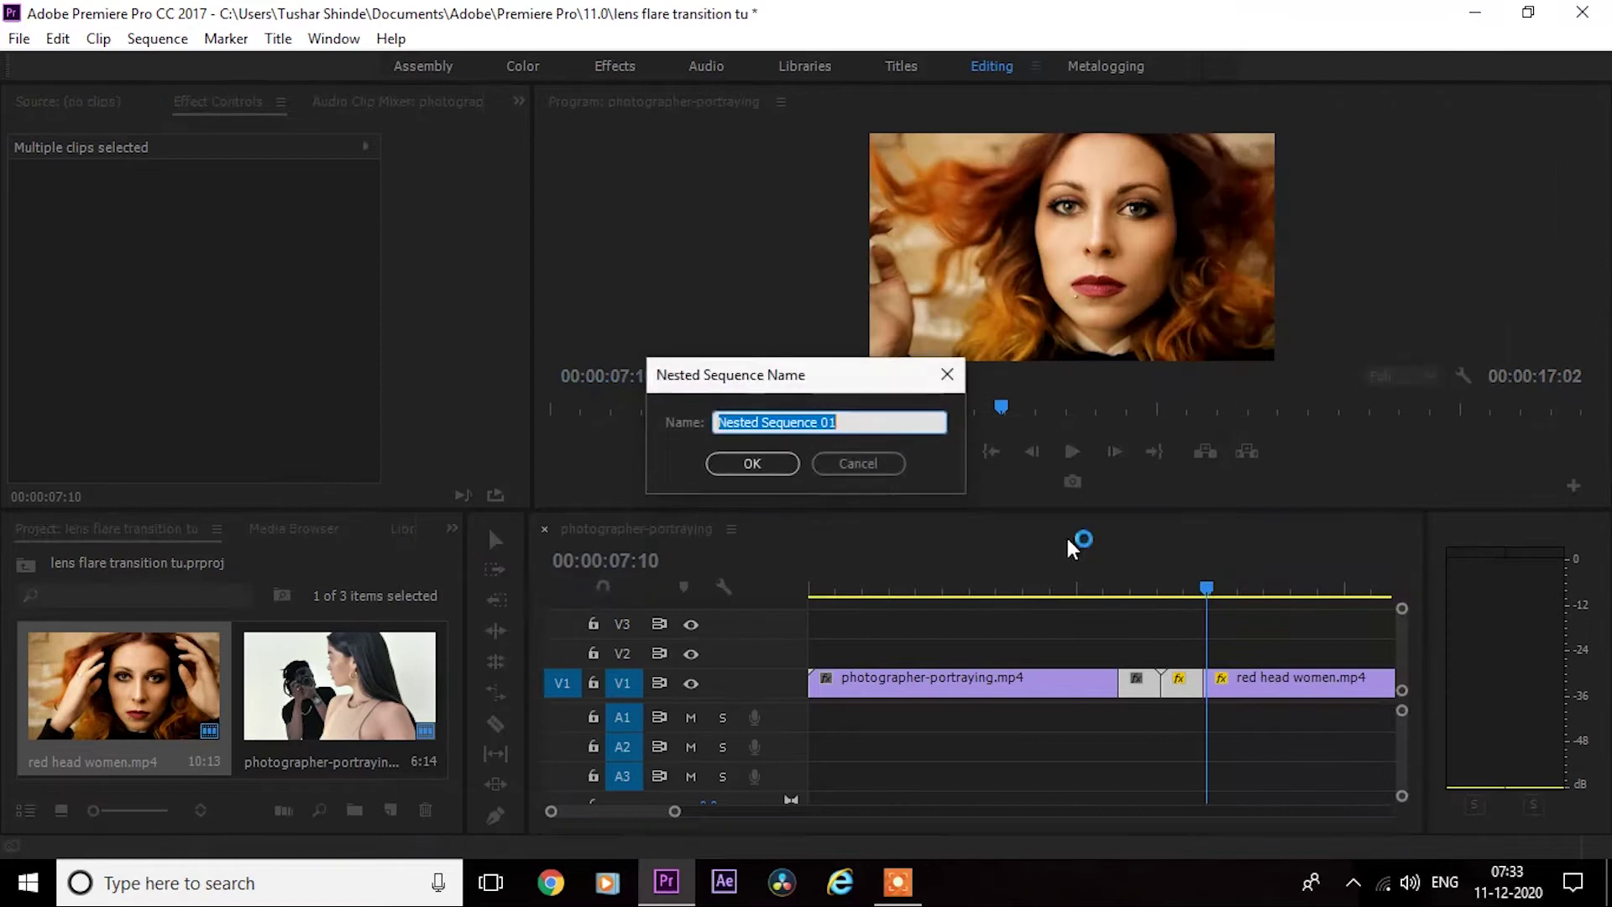
left_click(741, 464)
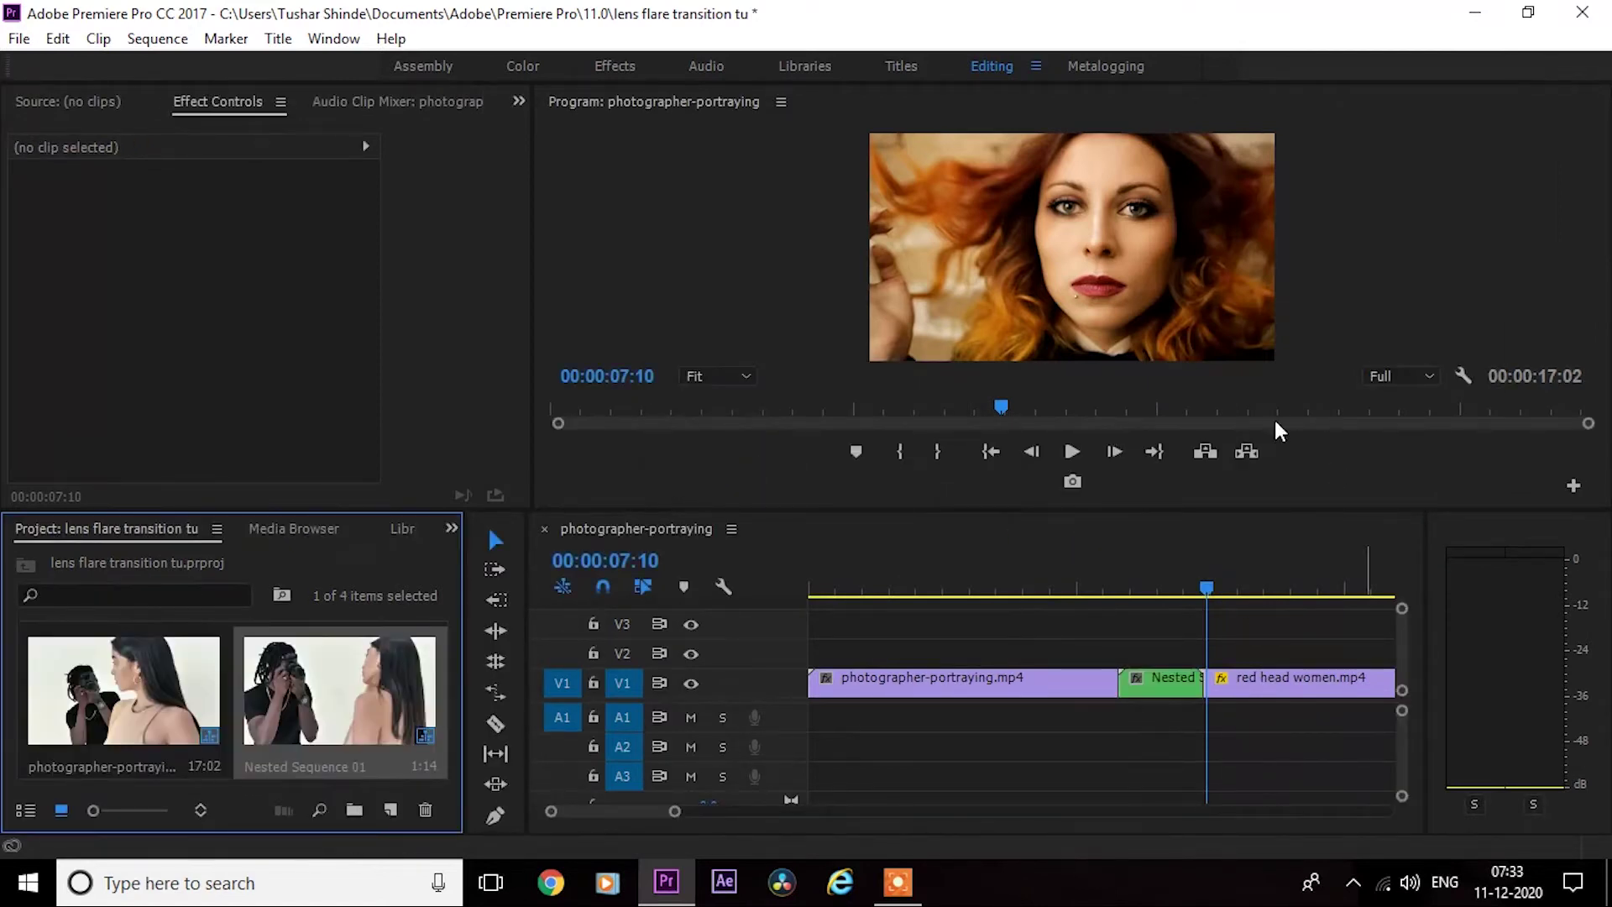
left_click(1173, 591)
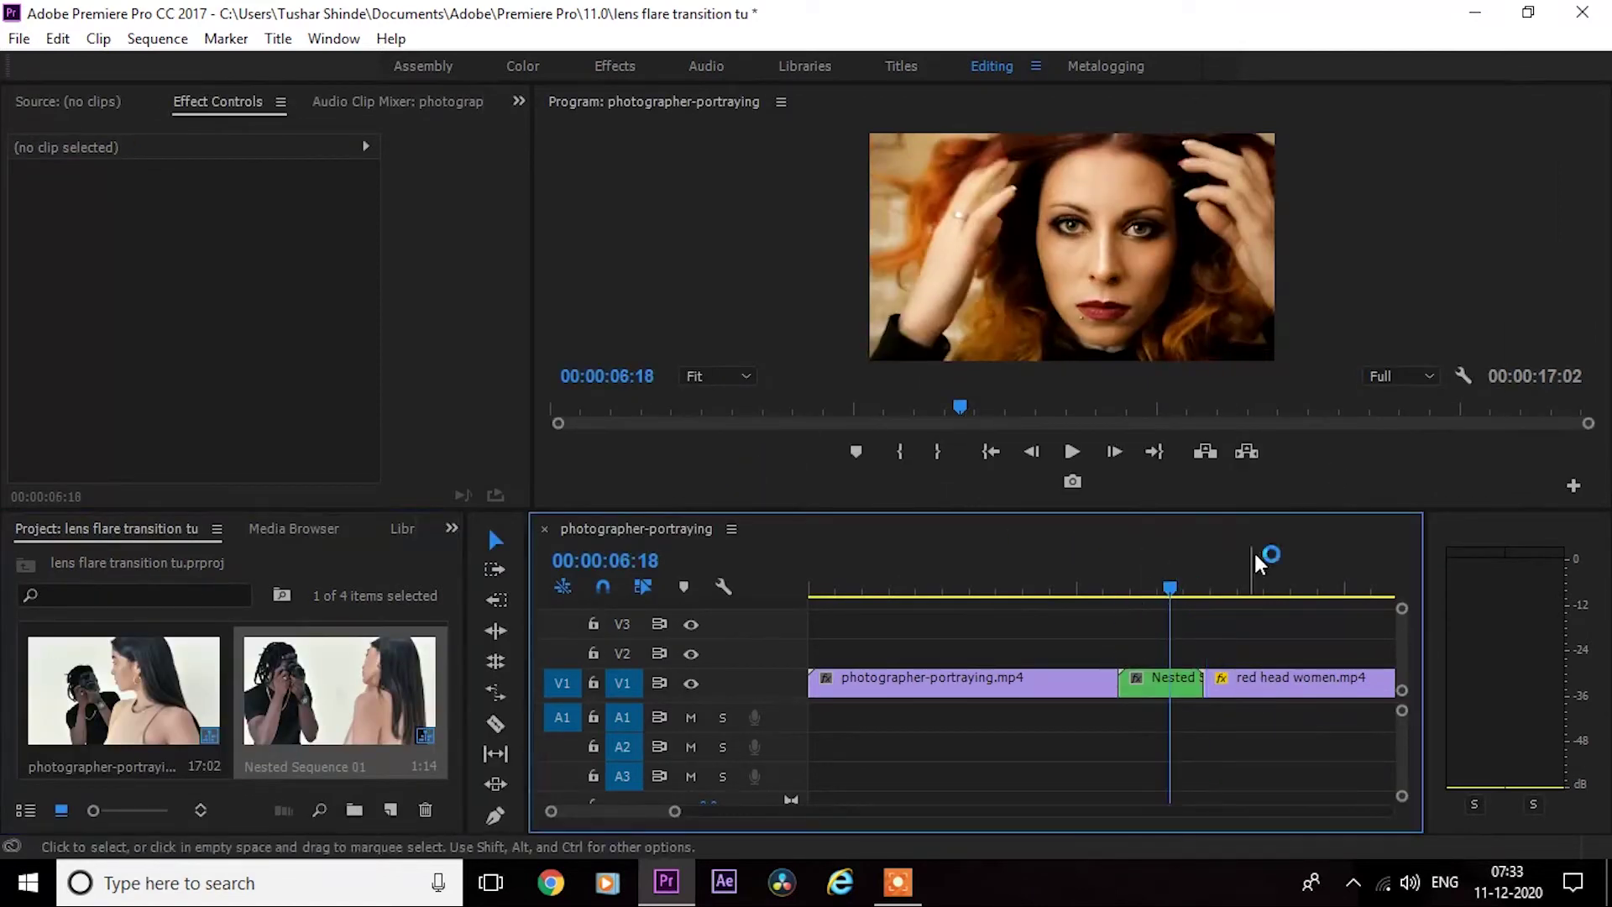
- Switch to the Effects panel and expand Video Effects
left_click(450, 529)
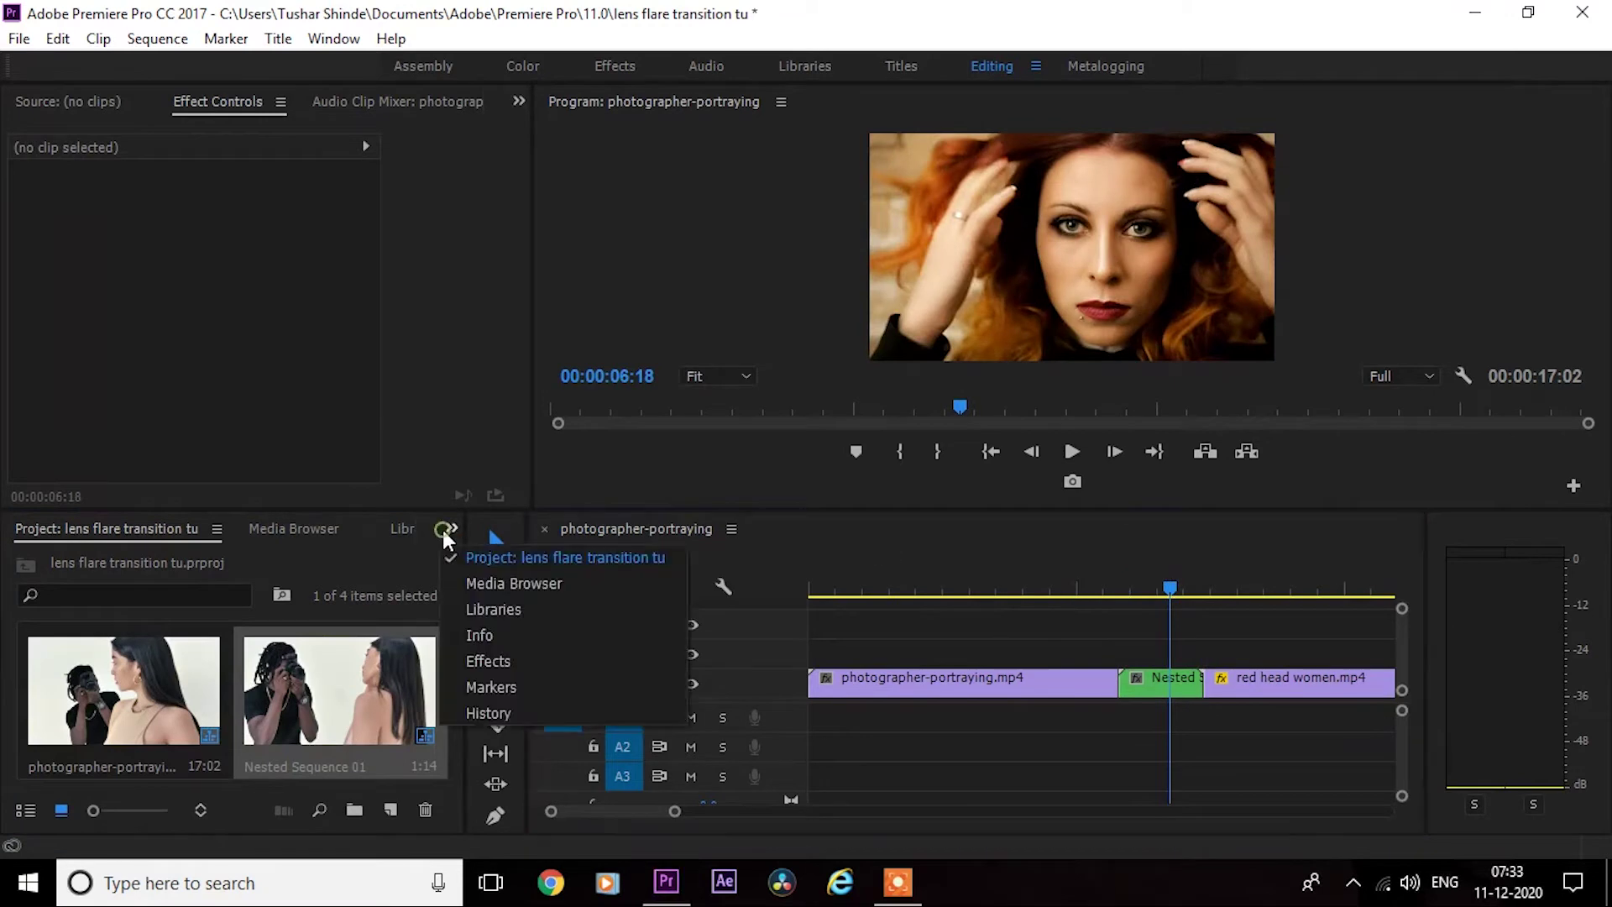
left_click(497, 651)
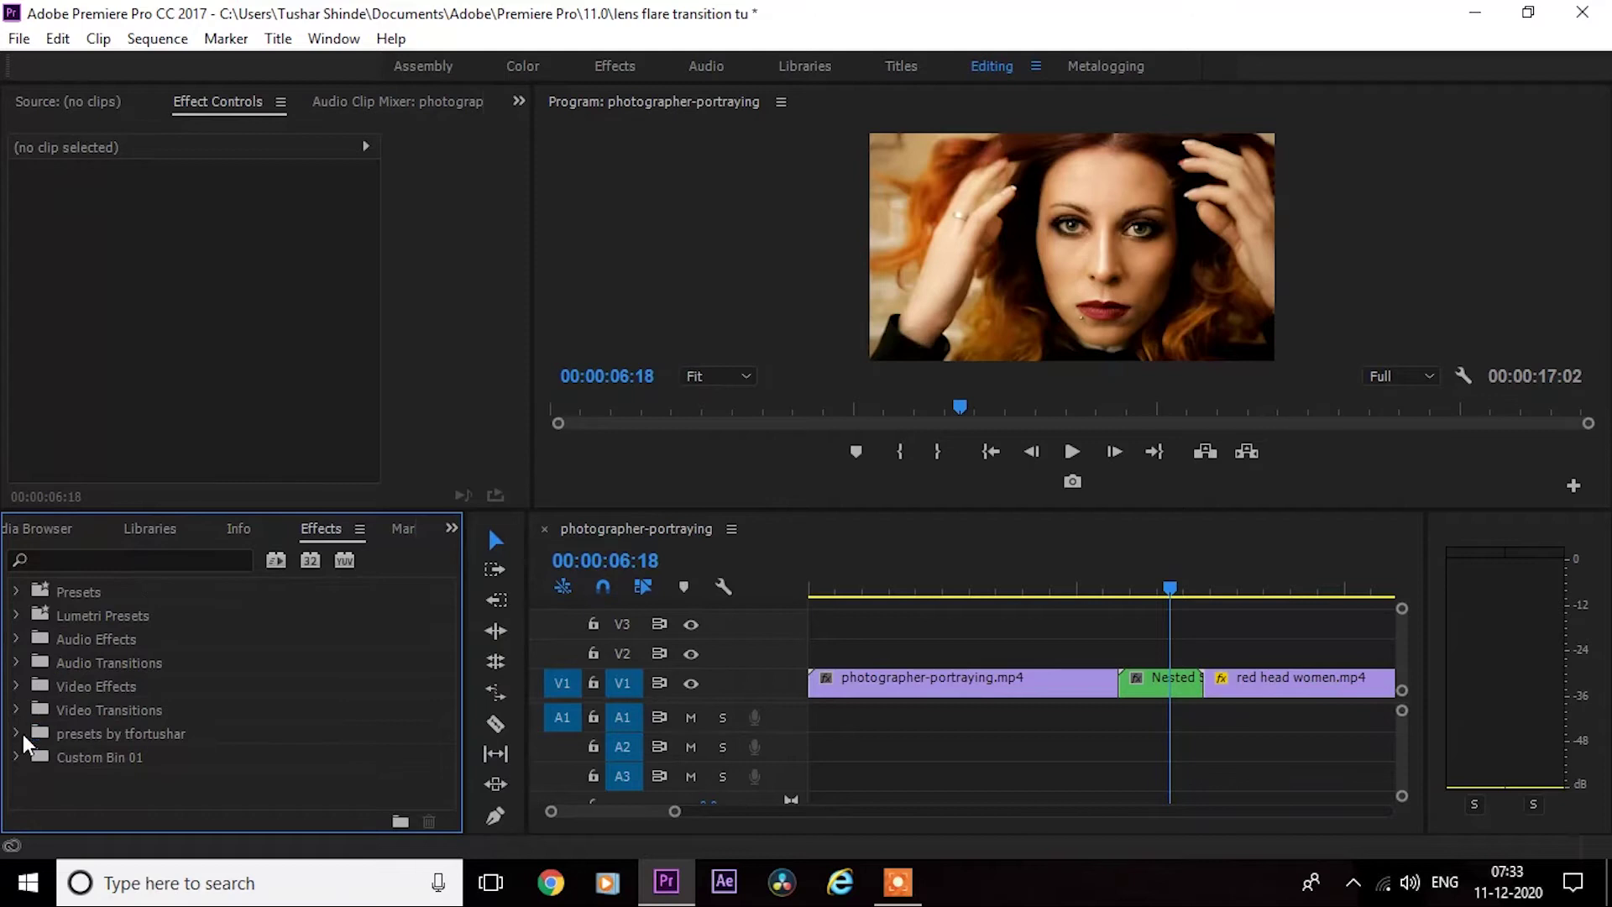
left_click(16, 686)
scroll(61, 705, "down", 2)
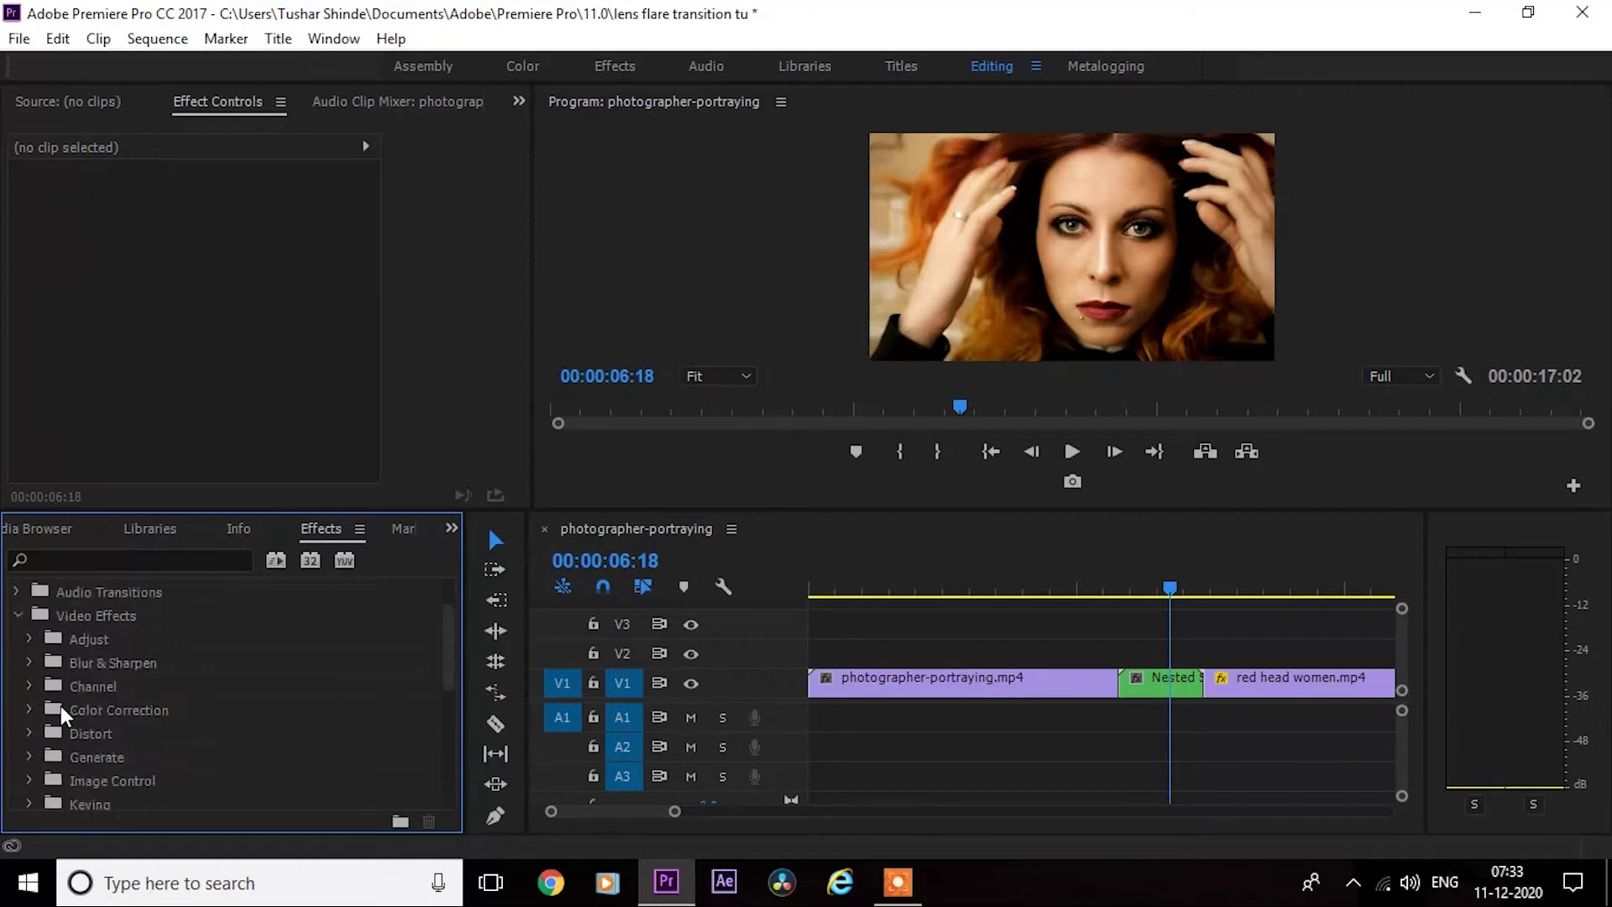
scroll(60, 705, "down", 5)
scroll(60, 705, "up", 1)
scroll(60, 705, "up", 1)
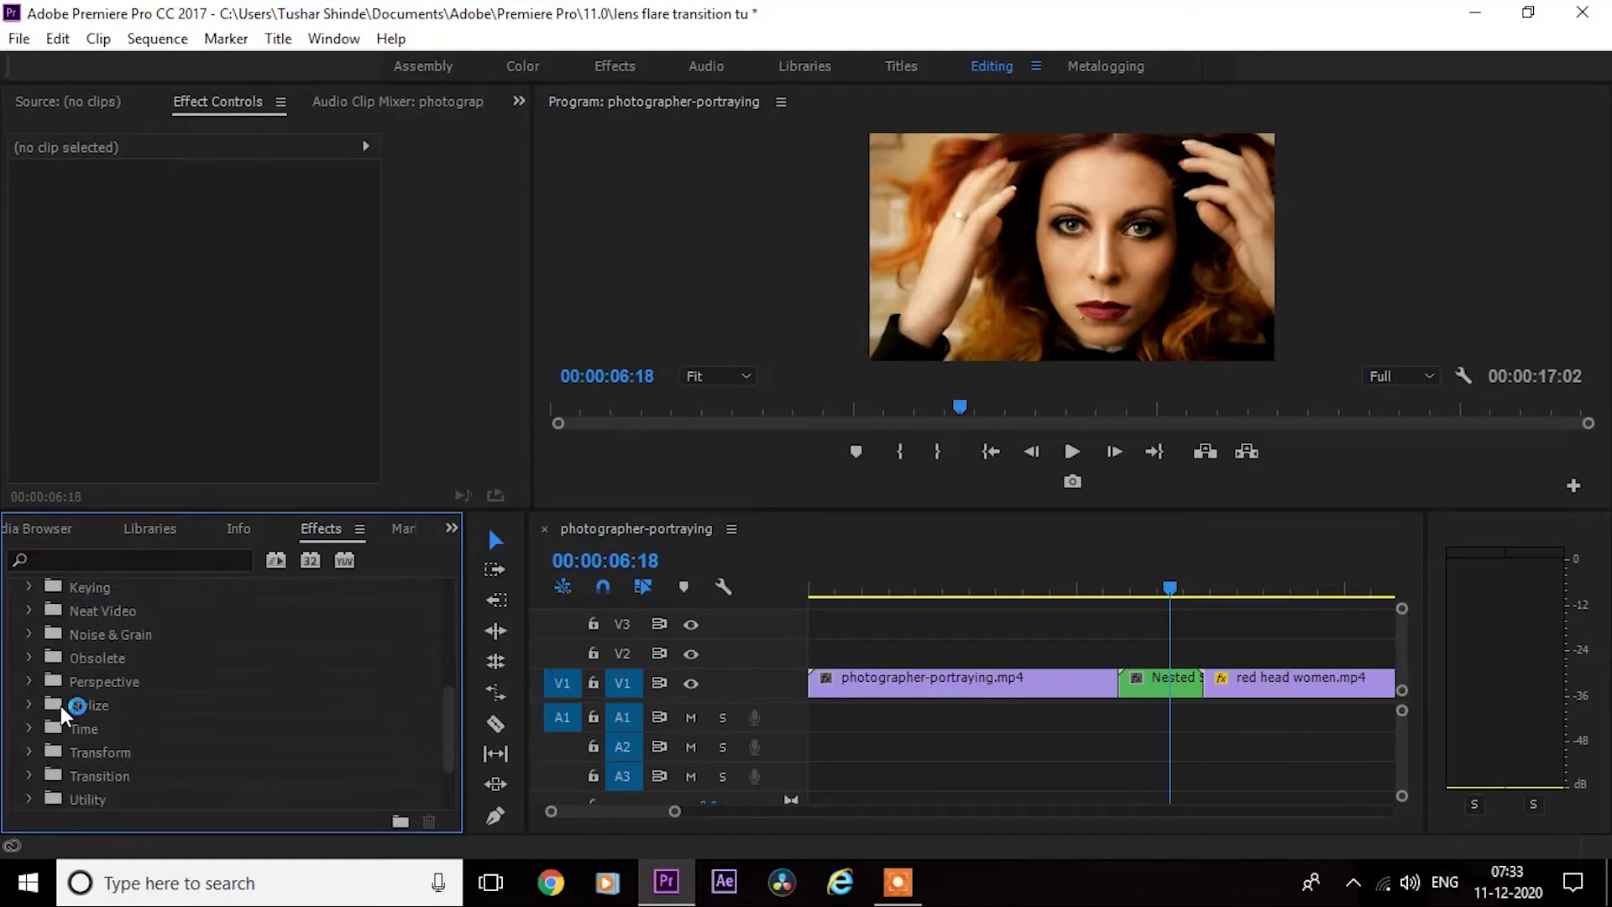
scroll(61, 705, "up", 1)
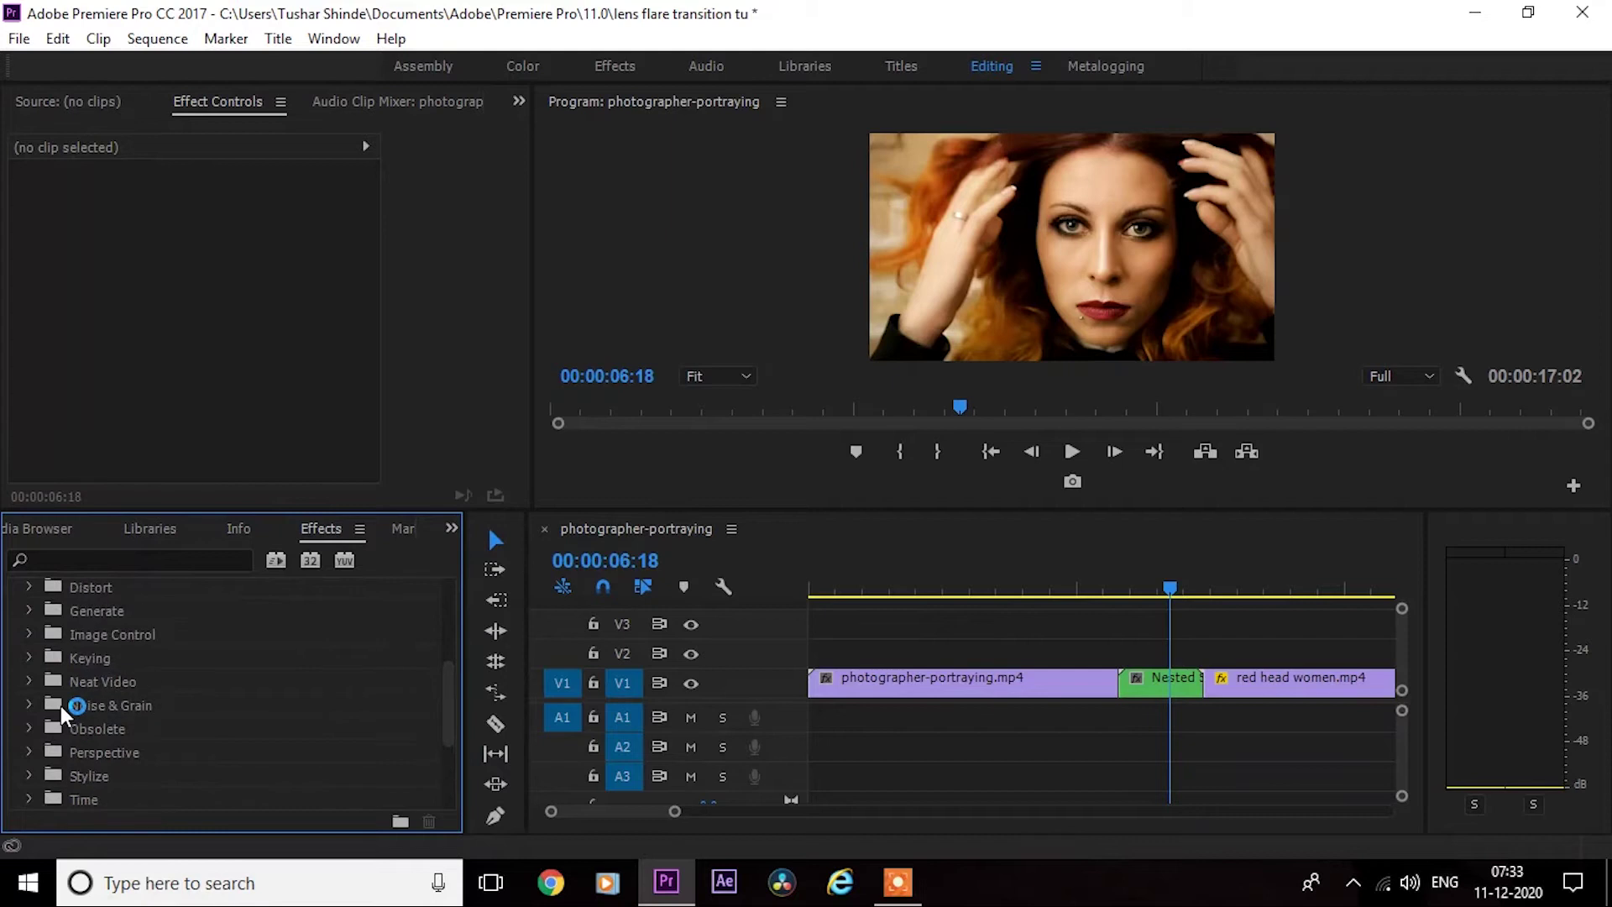
- Expand the Generate group and select Lens Flare
left_click(28, 610)
left_click(116, 734)
scroll(115, 734, "down", 1)
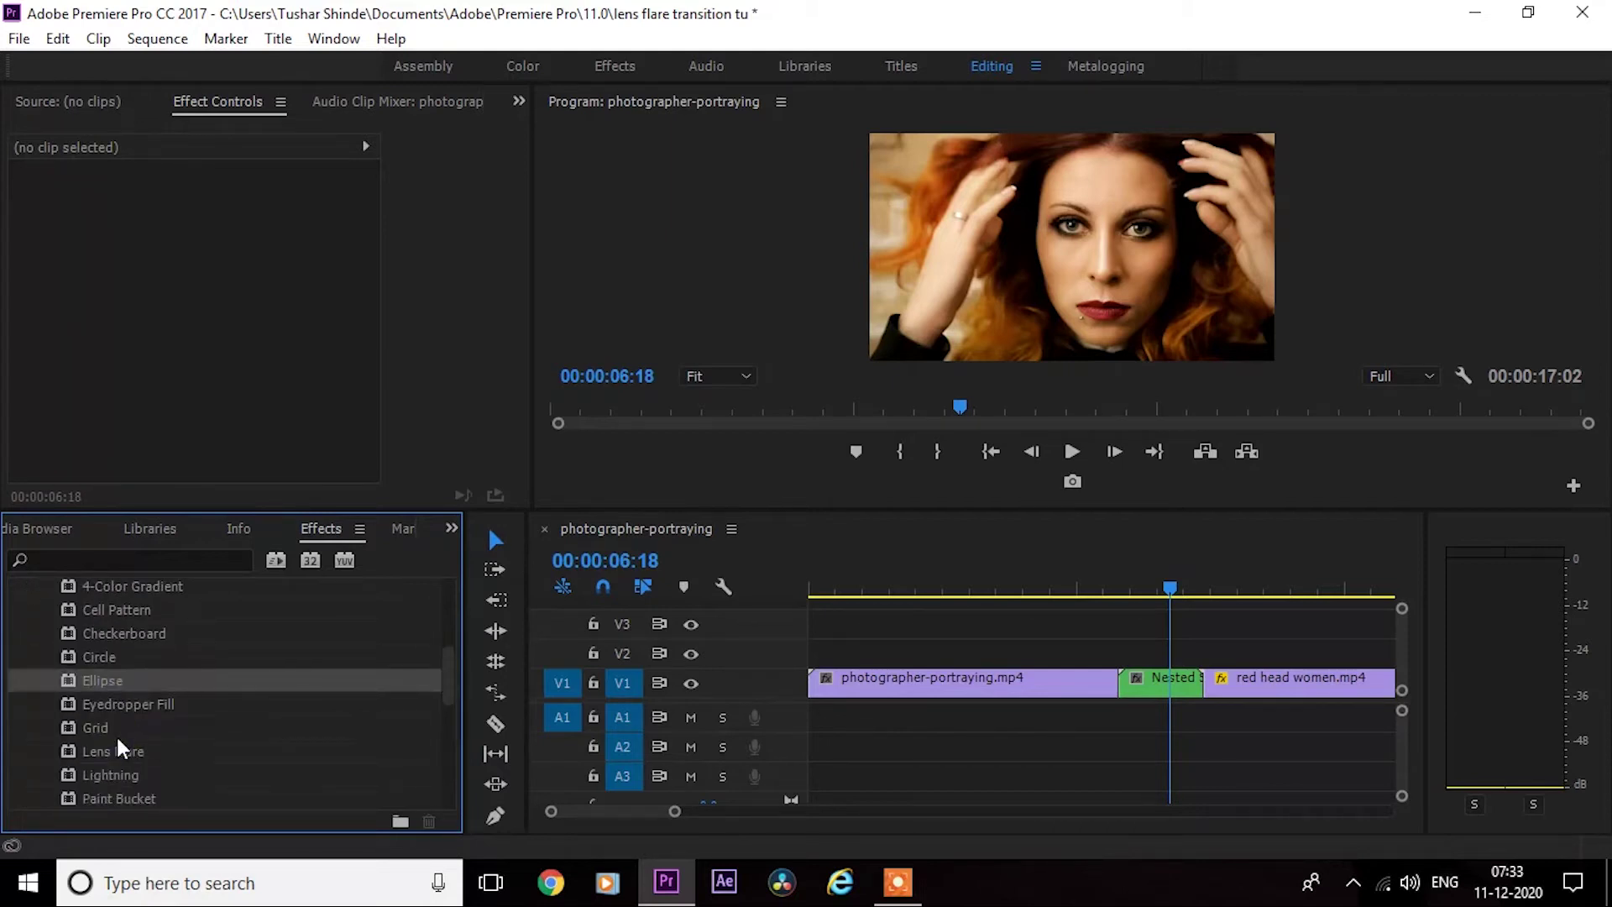
scroll(117, 739, "down", 1)
left_click(107, 711)
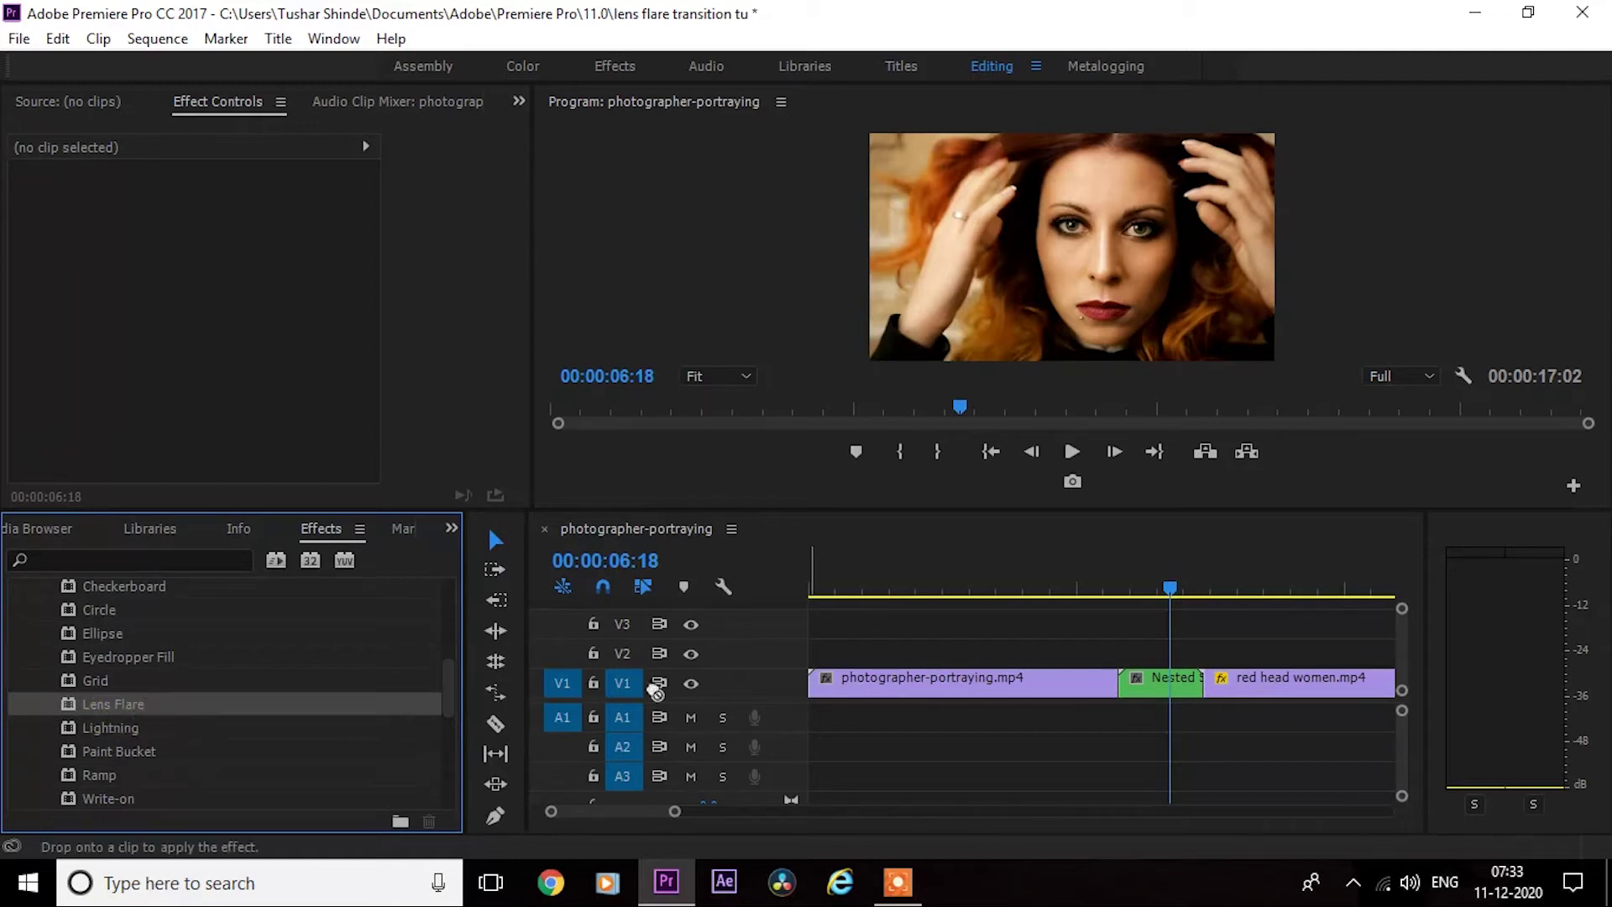
- Apply Lens Flare to Nested Sequence 01
left_click_drag(130, 705, 1137, 690)
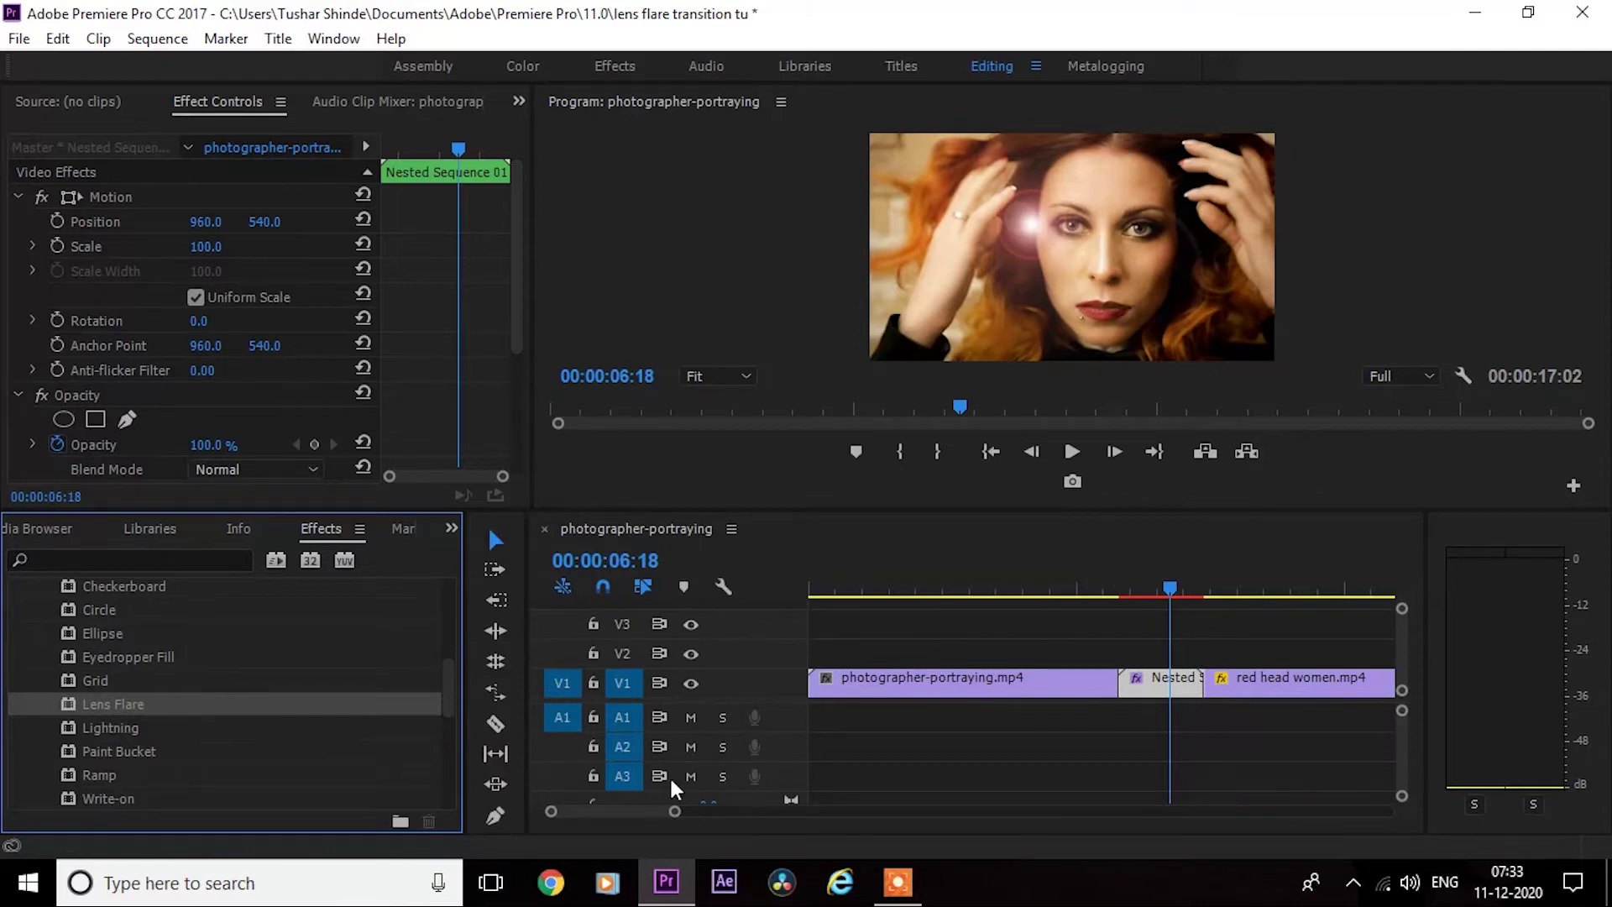
left_click_drag(671, 810, 635, 811)
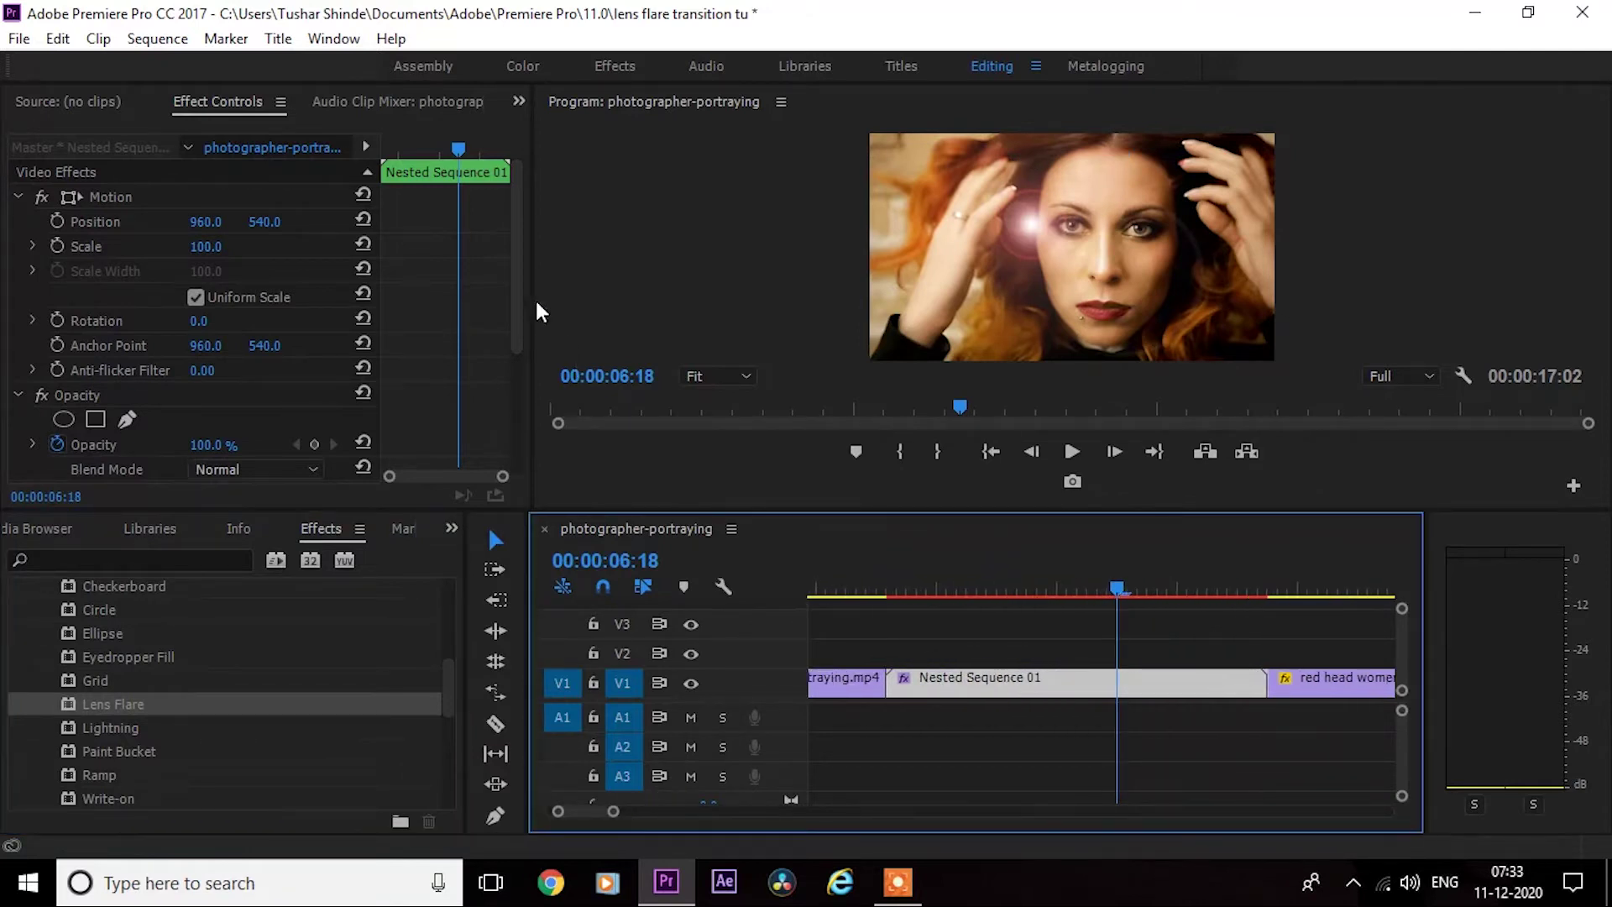
left_click_drag(516, 289, 523, 419)
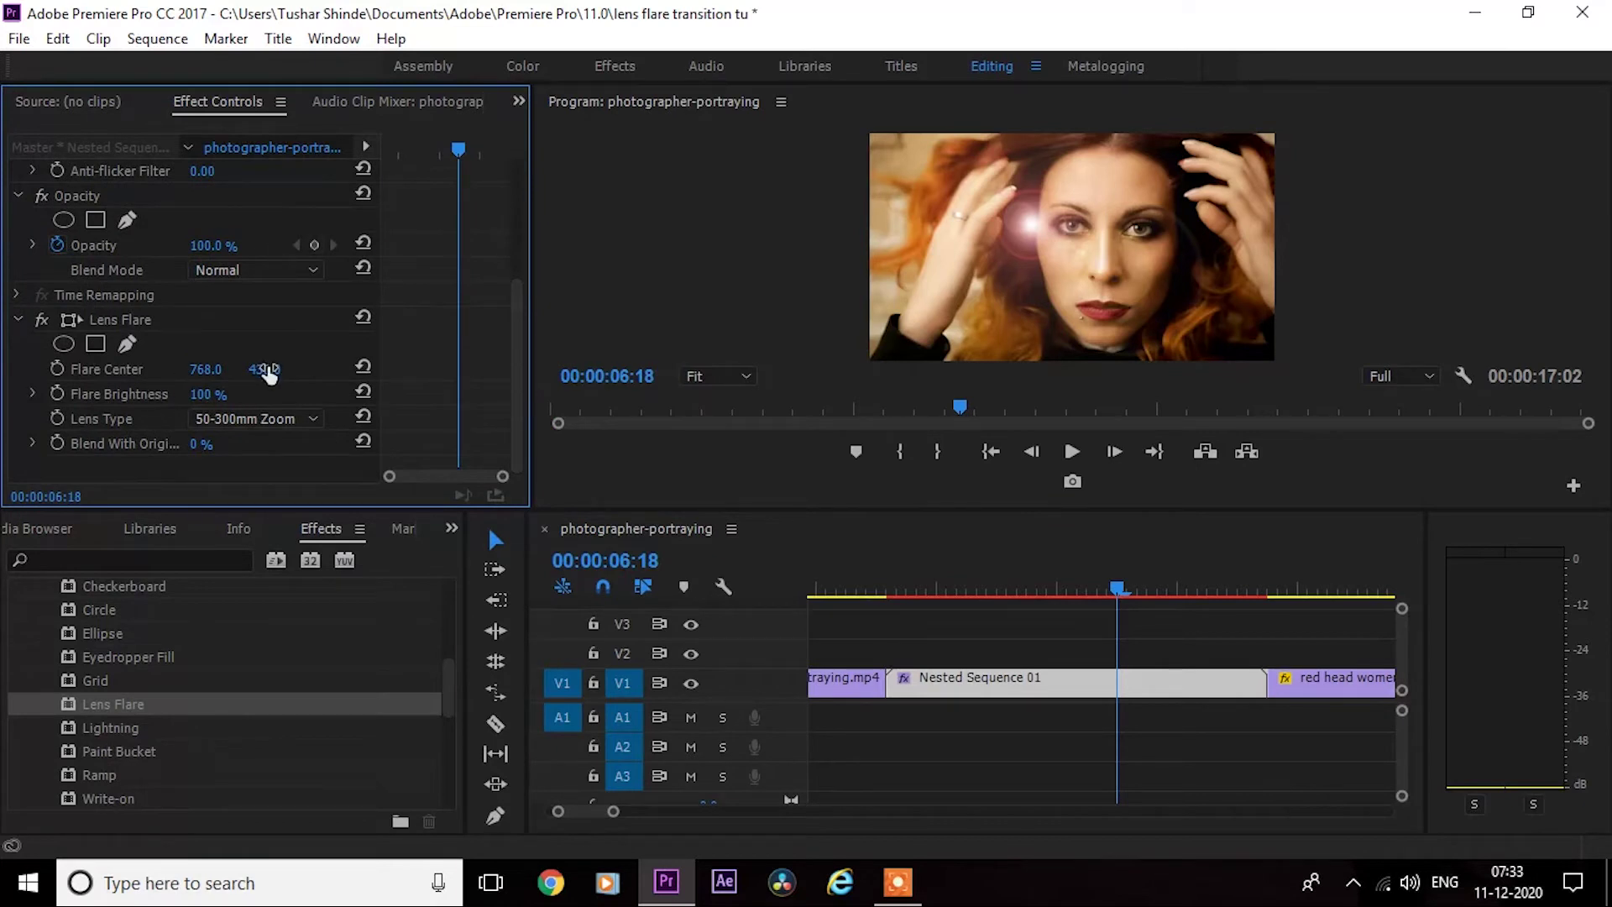
- Set the Lens Flare's Flare Center X to 0
left_click_drag(265, 367, 185, 368)
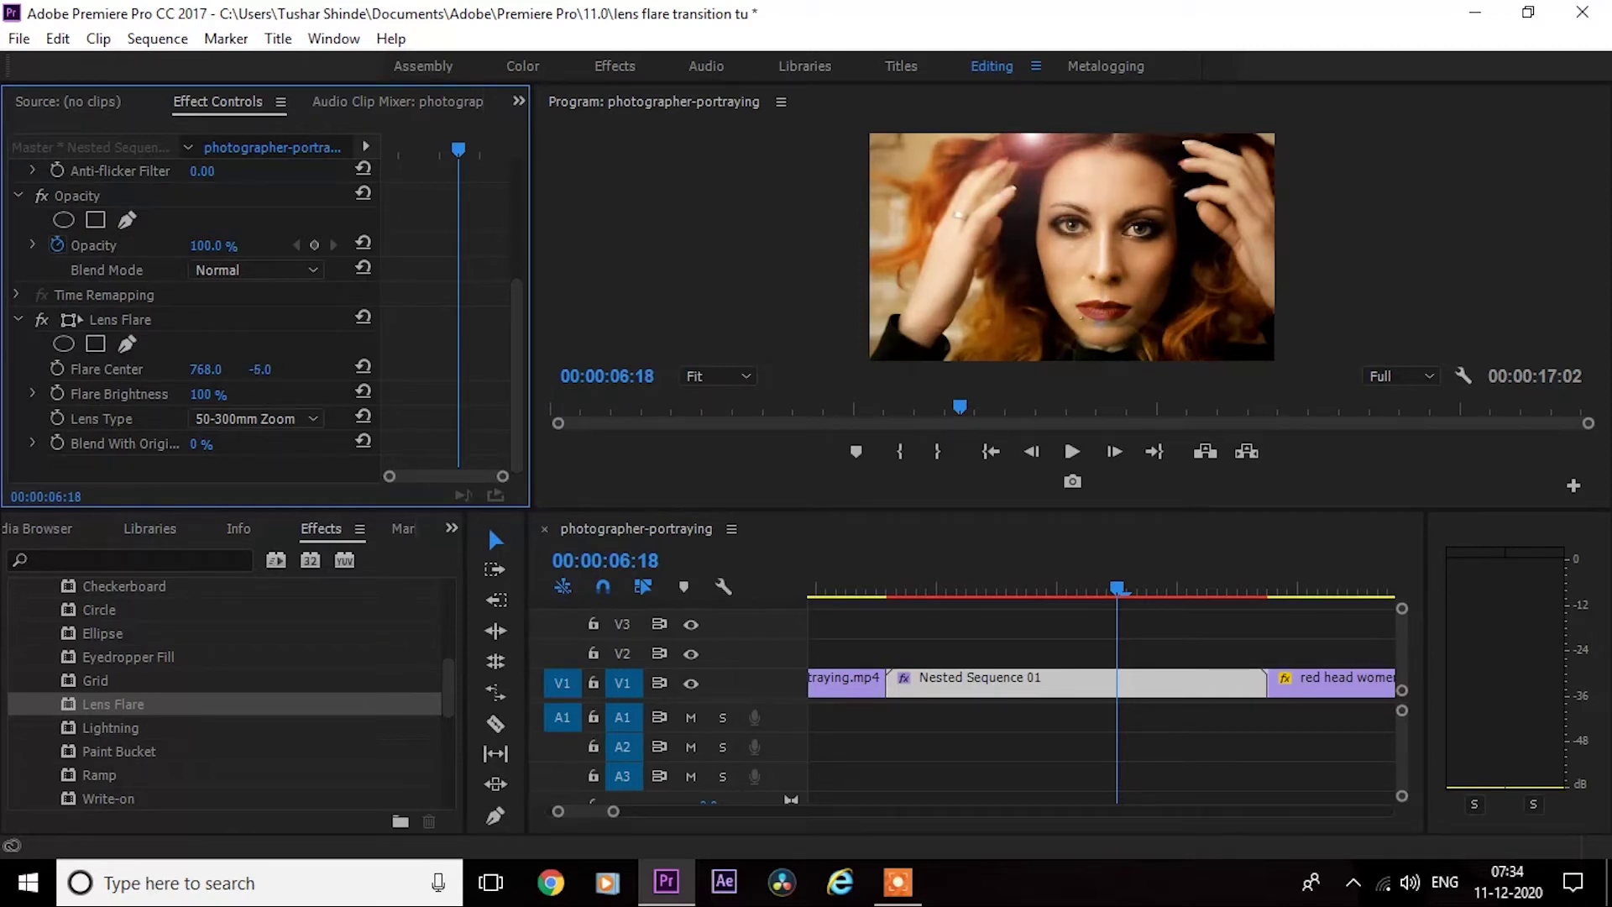
left_click_drag(265, 369, 267, 369)
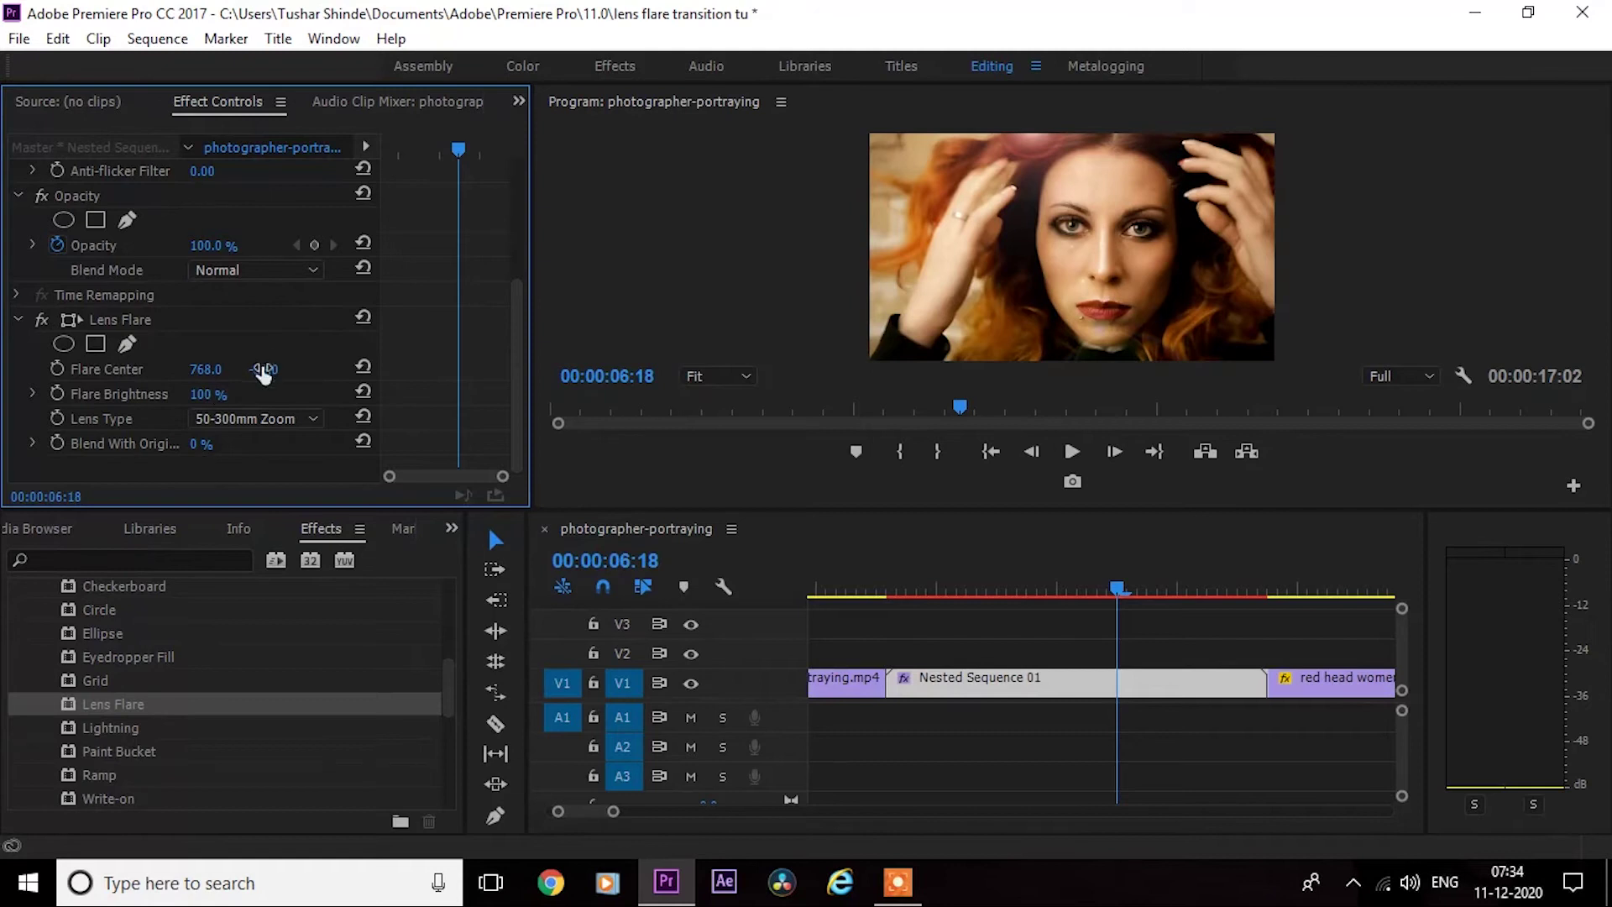
left_click_drag(201, 370, 31, 369)
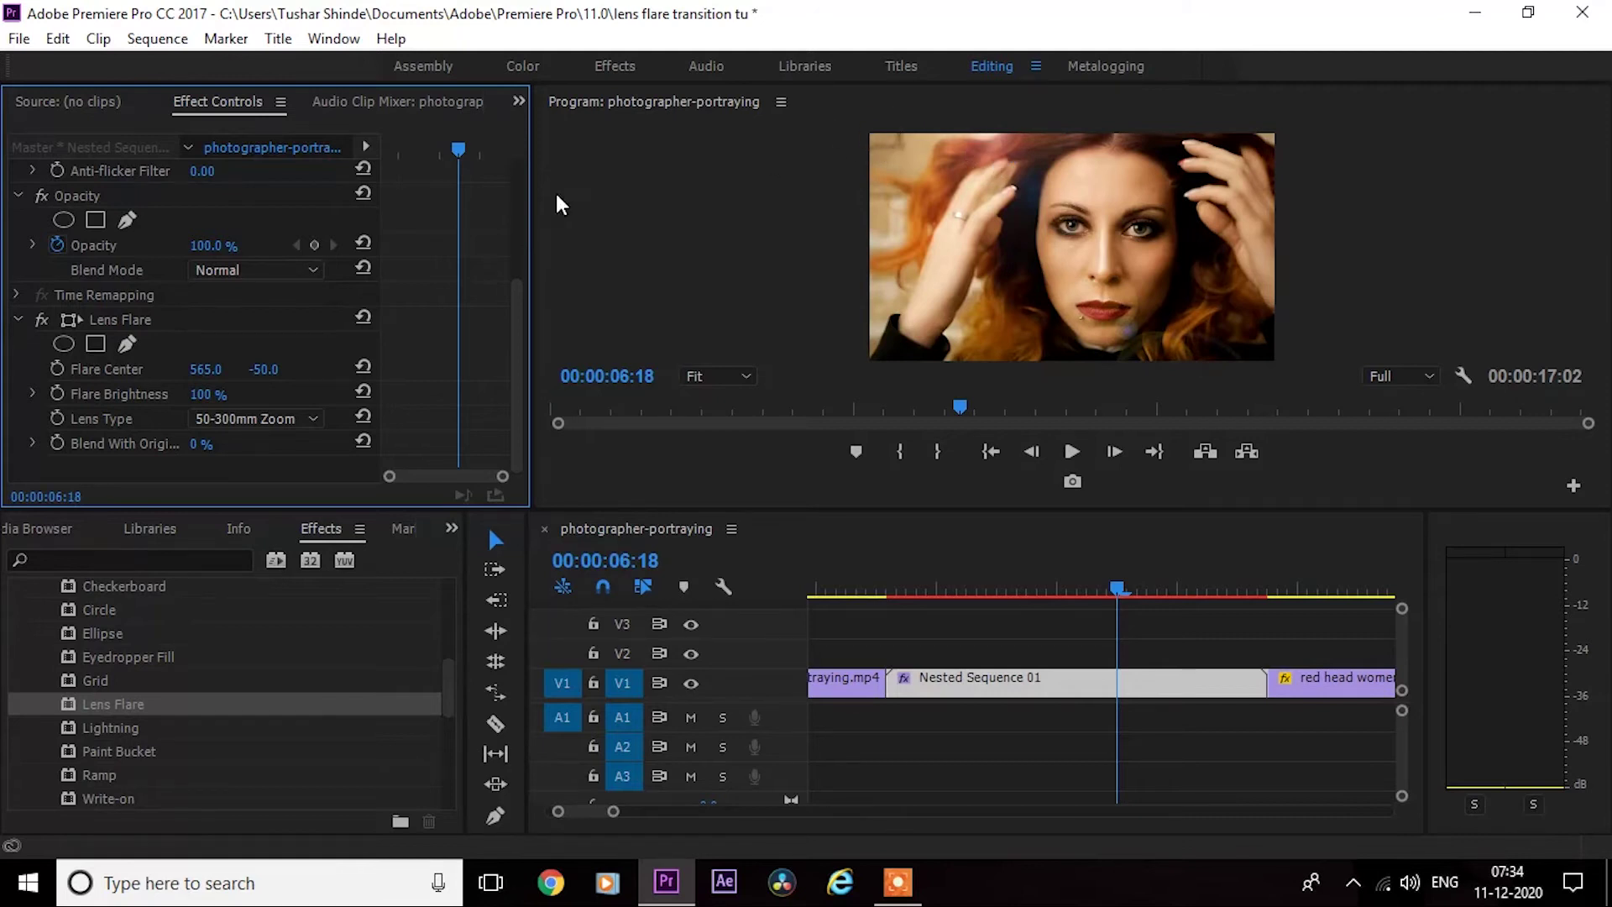
left_click_drag(206, 369, 159, 370)
left_click_drag(206, 369, 17, 370)
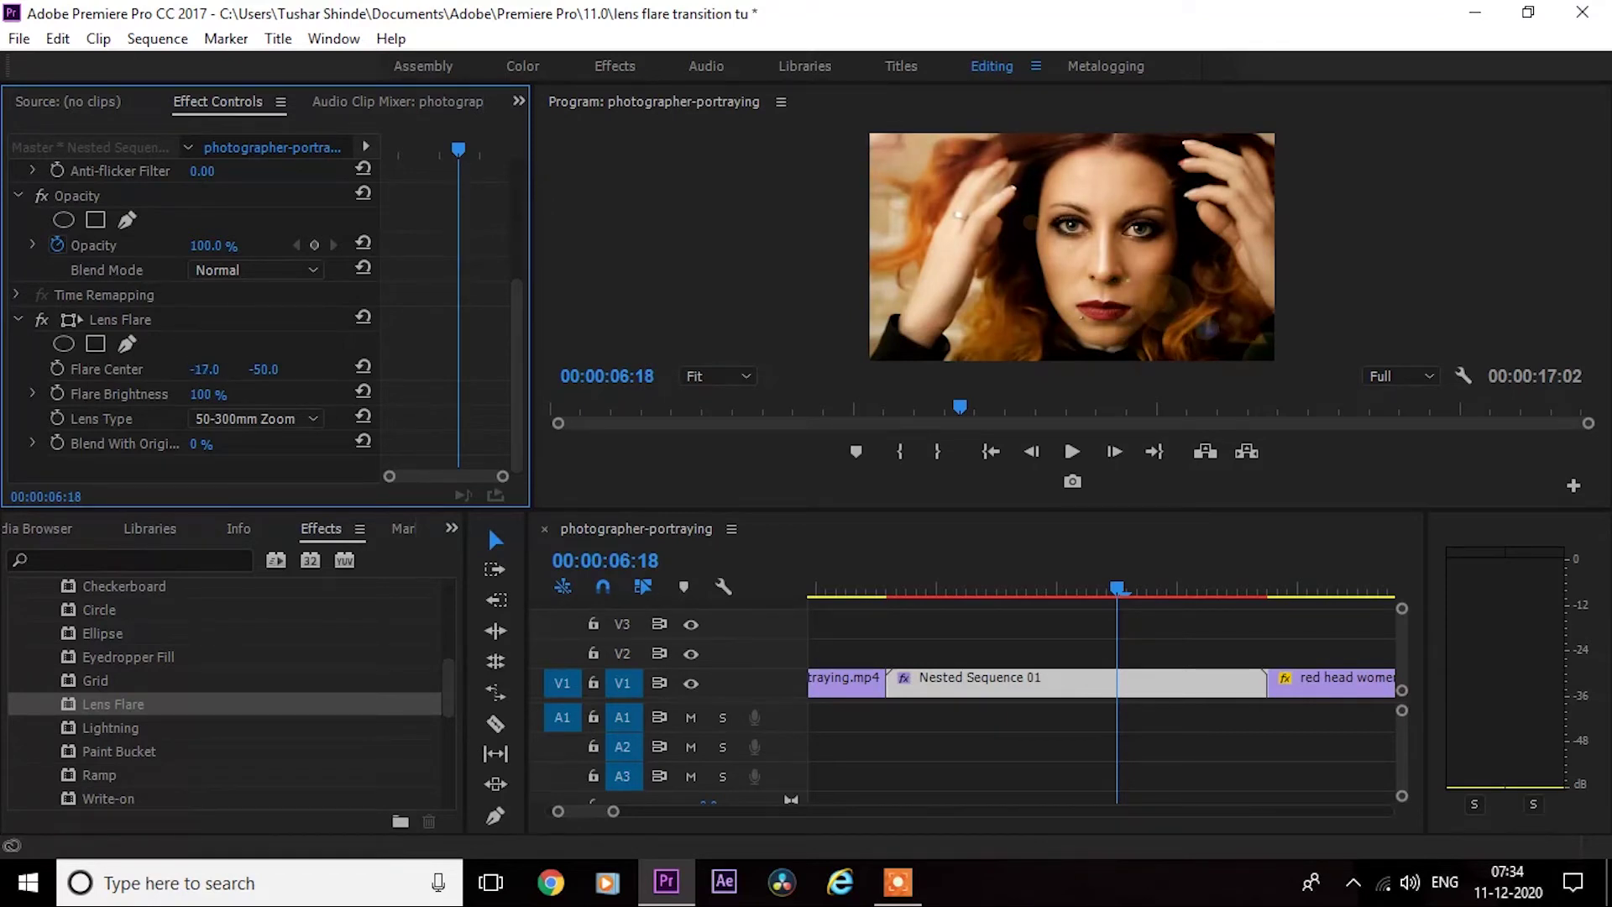
left_click_drag(206, 369, 210, 369)
left_click(204, 370)
key("BackSpace")
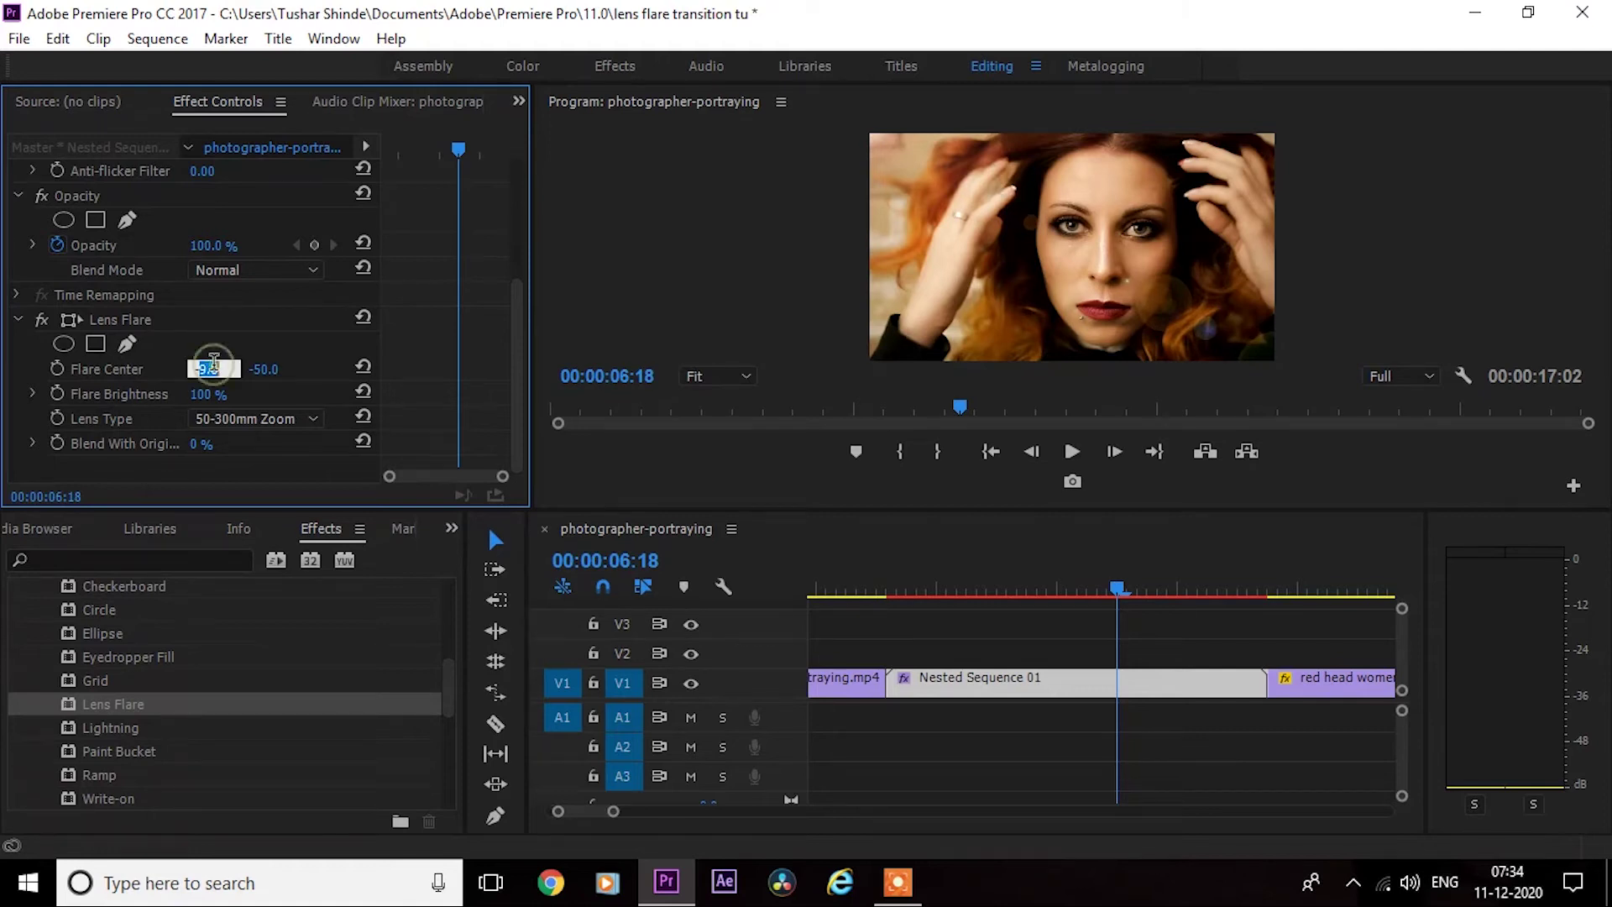
type("0")
key("Return")
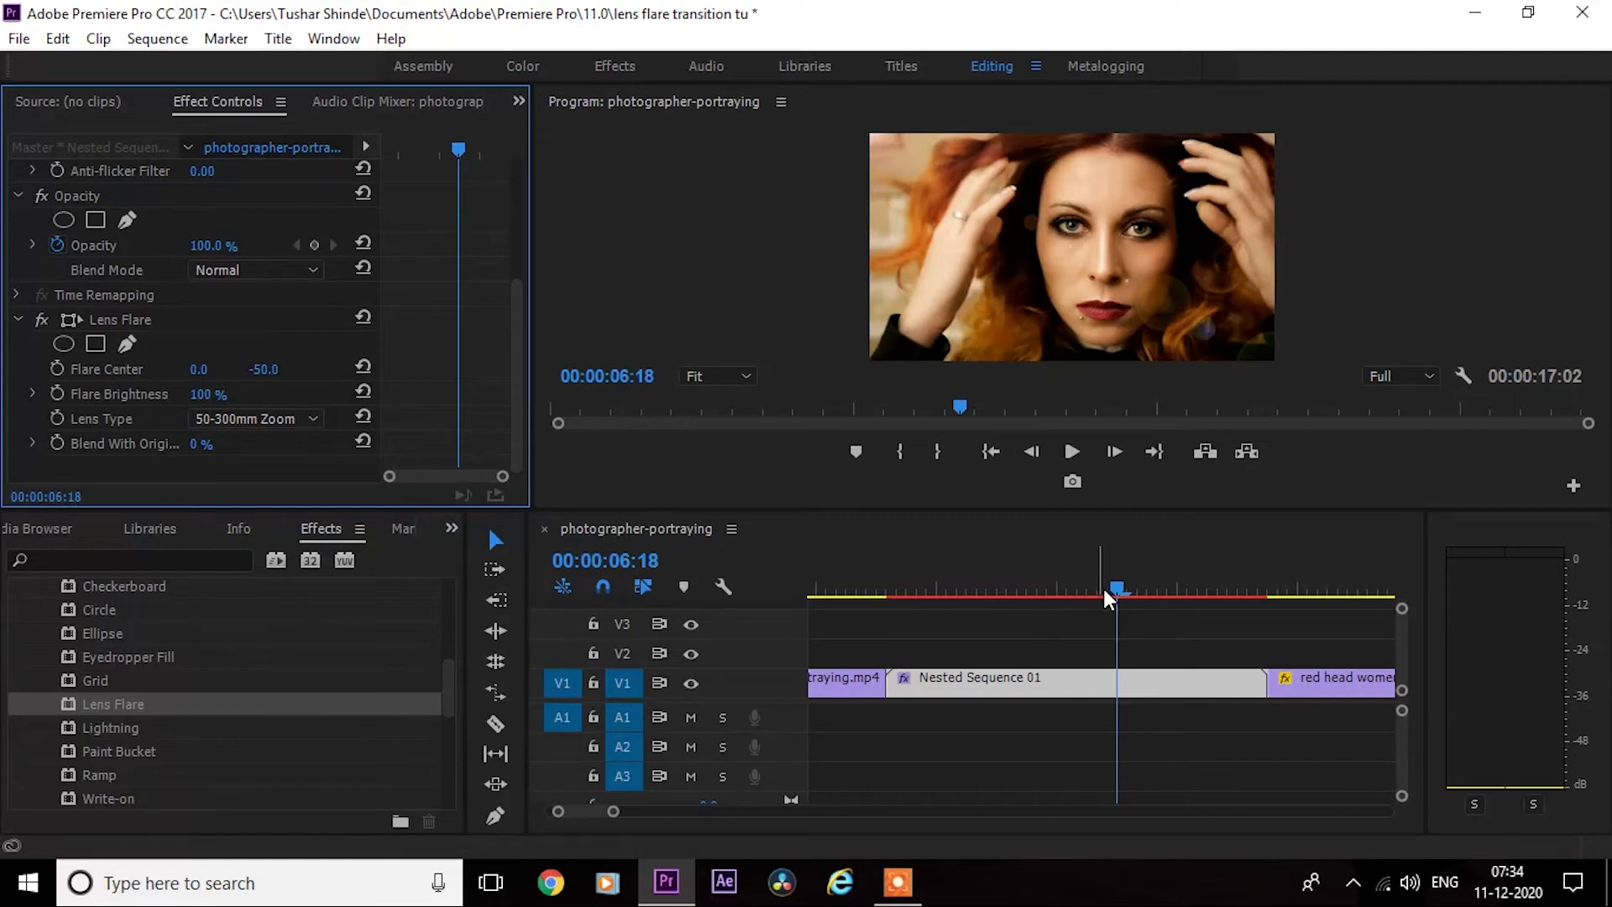
- At the nested clip's start, enable keyframes for Flare Center and Flare Brightness
left_click_drag(1015, 587, 886, 585)
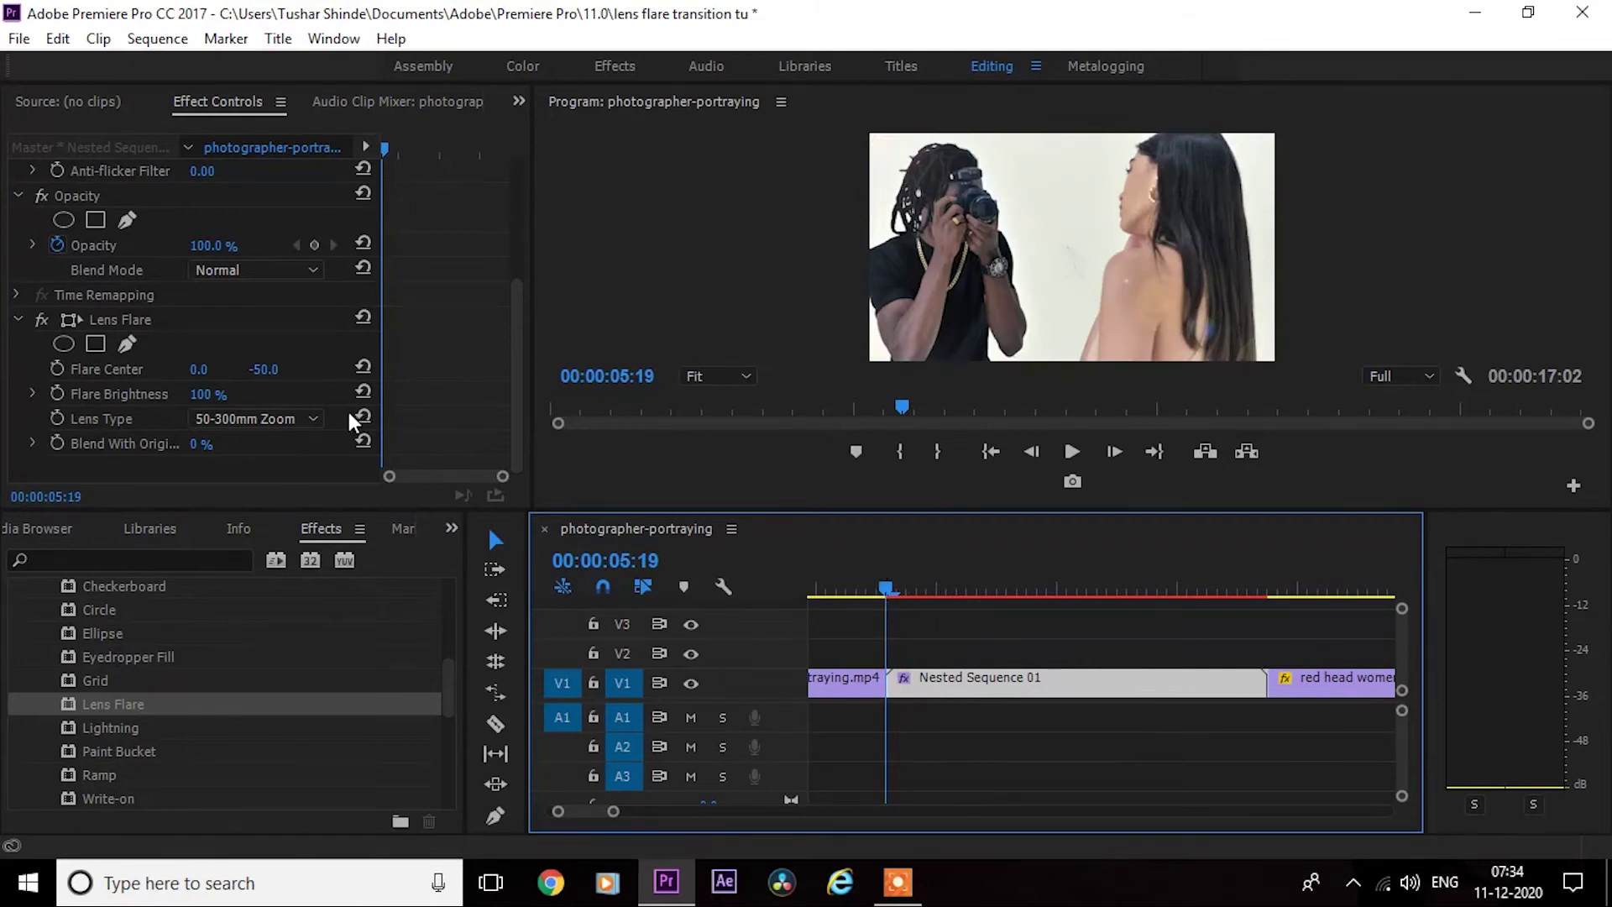
left_click(58, 368)
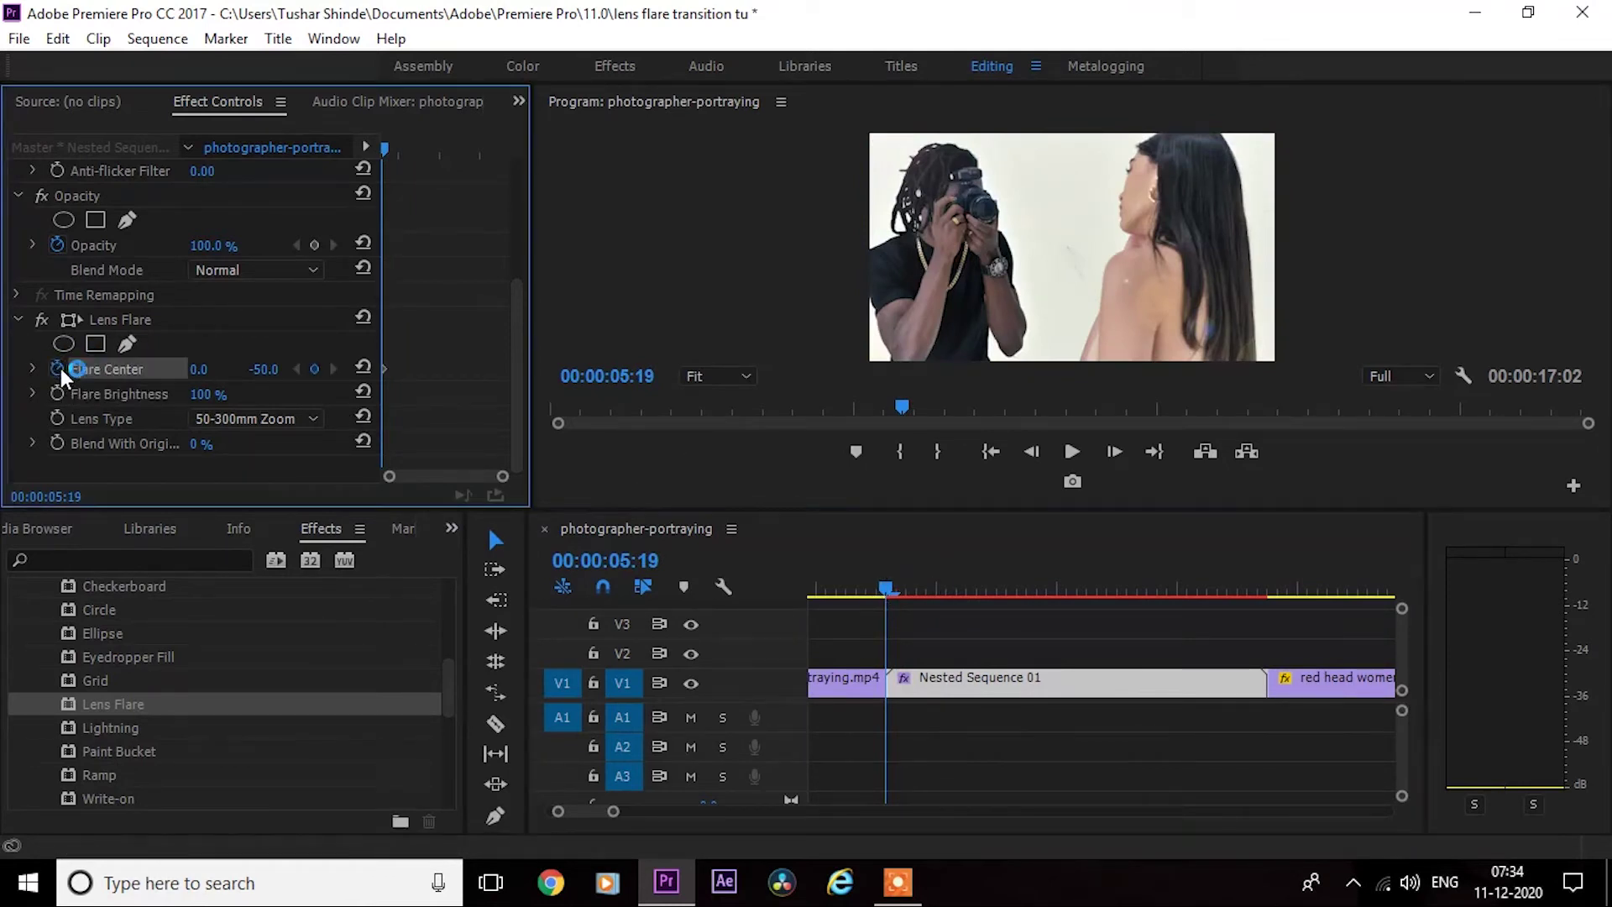
left_click(58, 386)
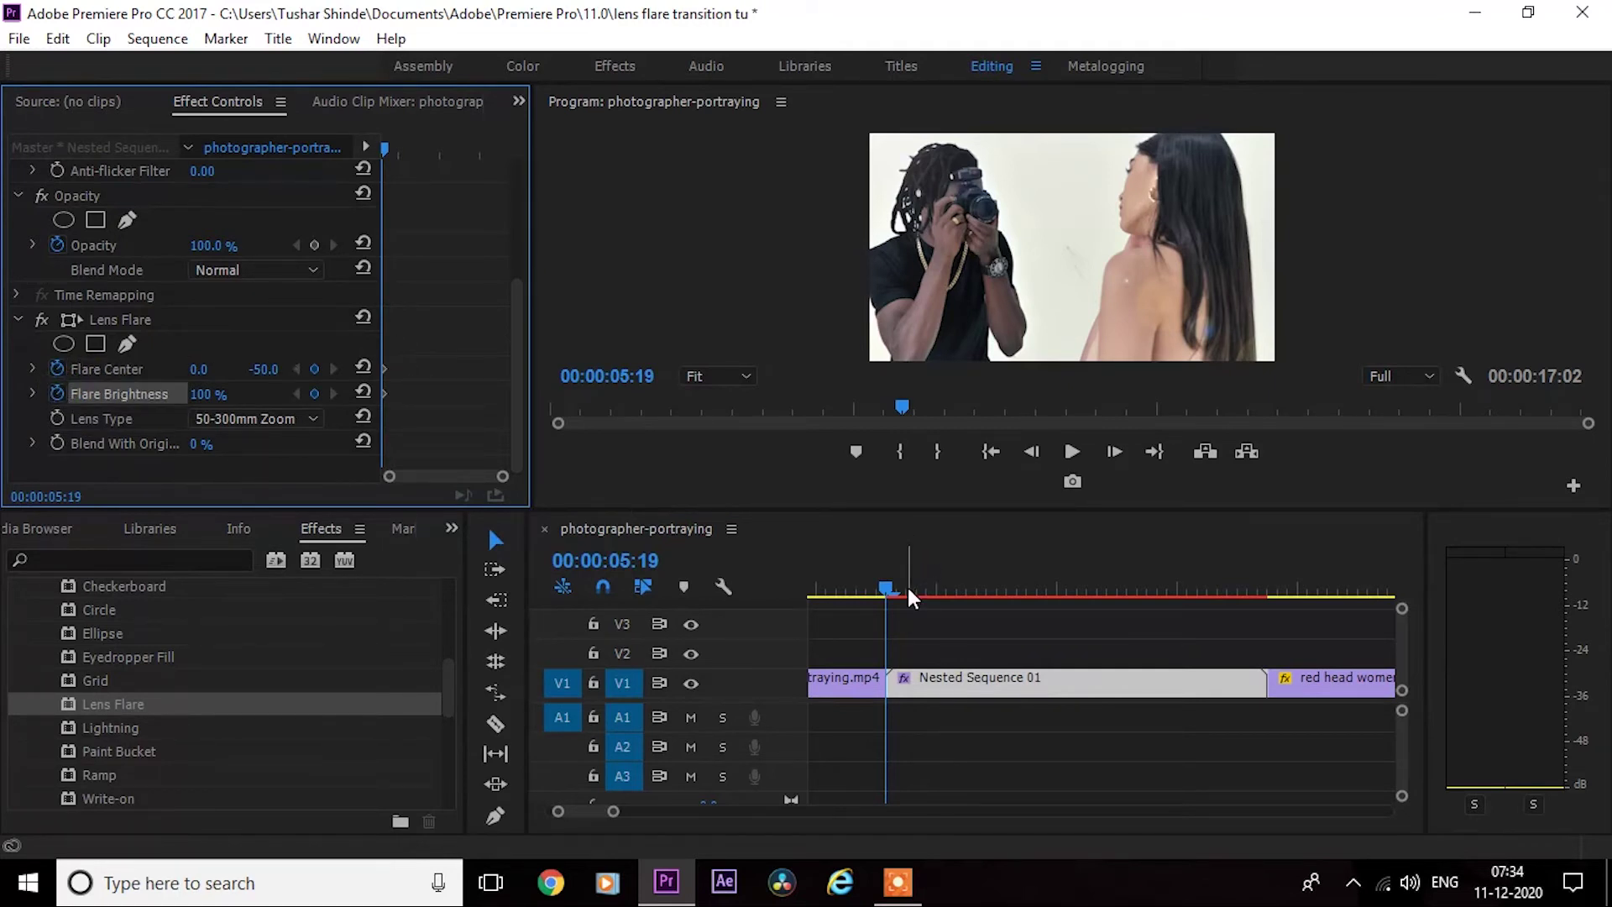
- Near the nested clip's end, keyframe Flare Center X at 2103
left_click_drag(892, 588, 1263, 636)
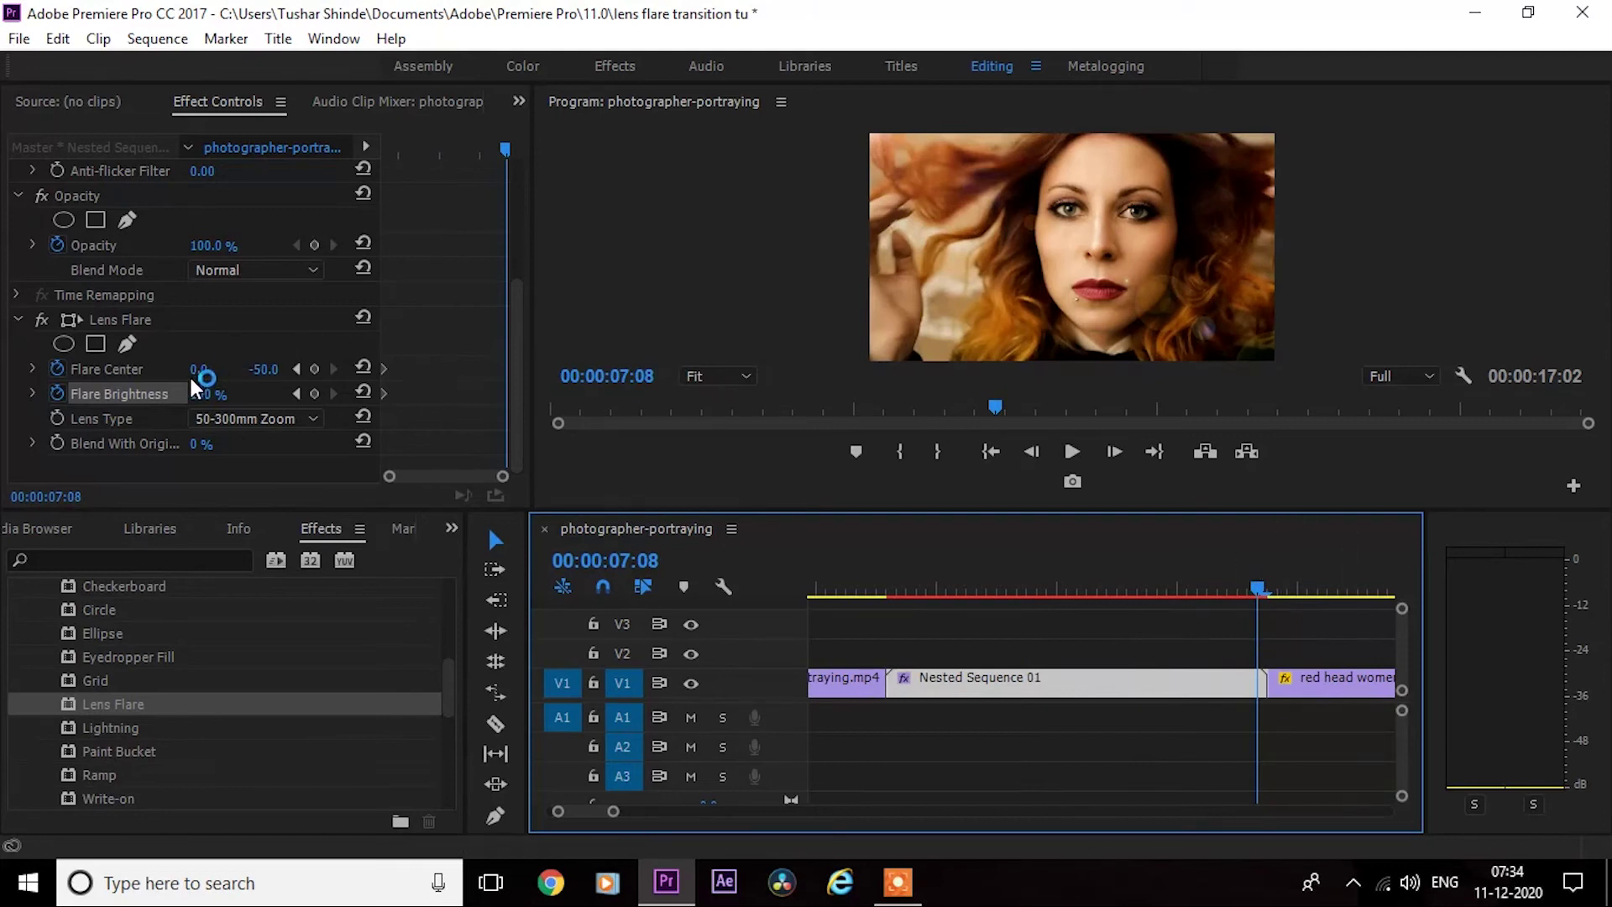
left_click_drag(198, 369, 390, 370)
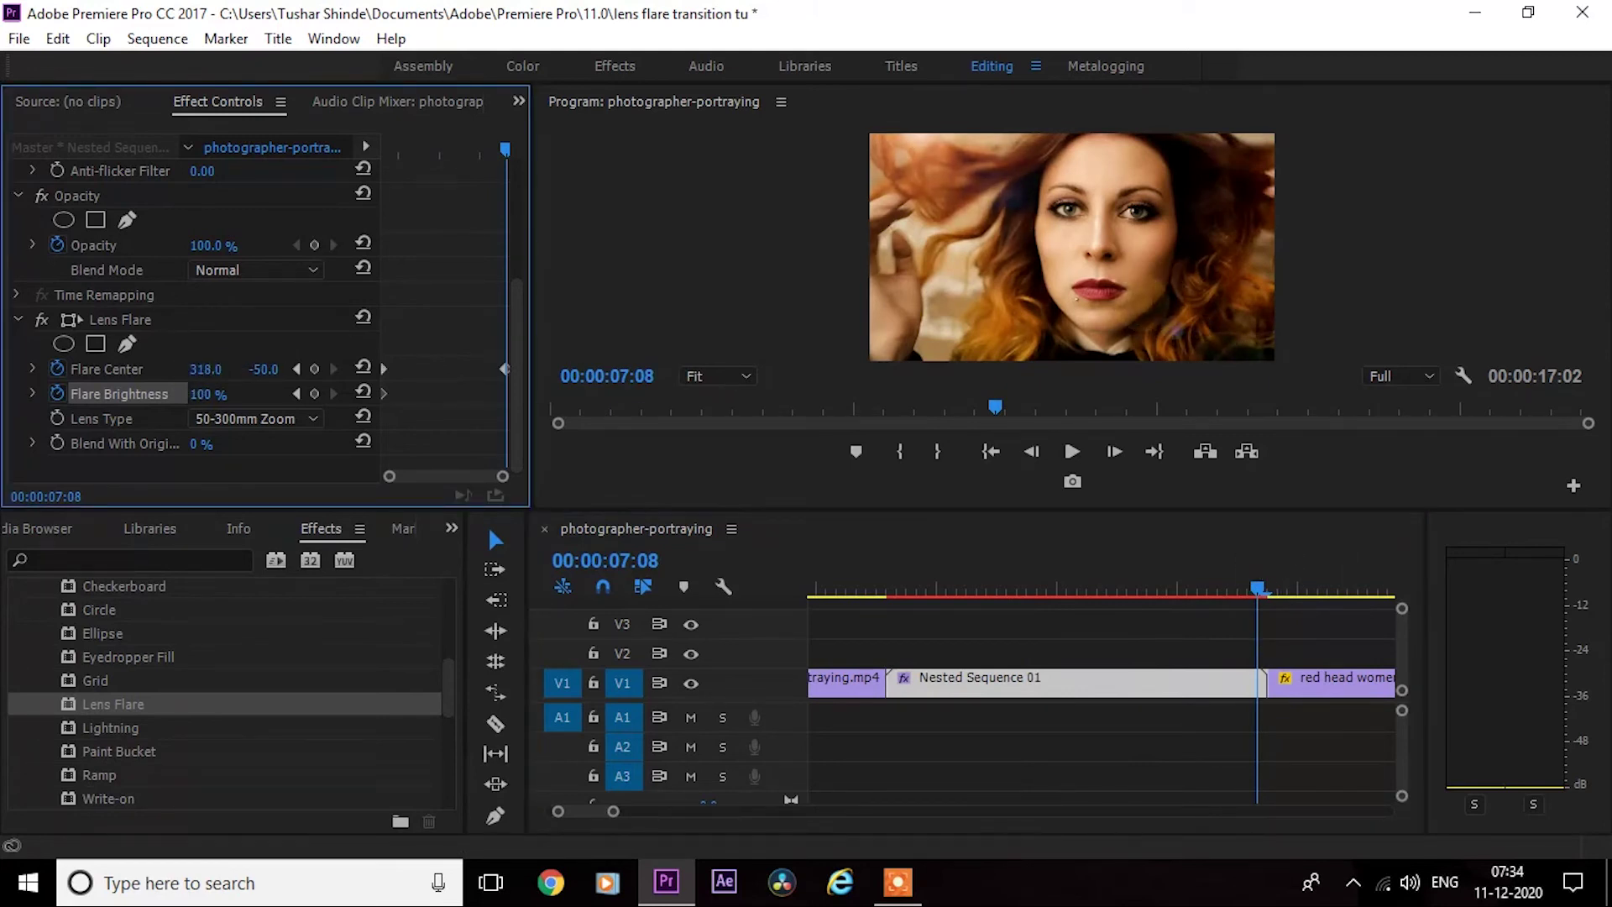
left_click_drag(390, 369, 815, 369)
mouse_move(210, 369)
left_mouse_down()
mouse_move(1553, 370)
mouse_move(252, 370)
left_mouse_up()
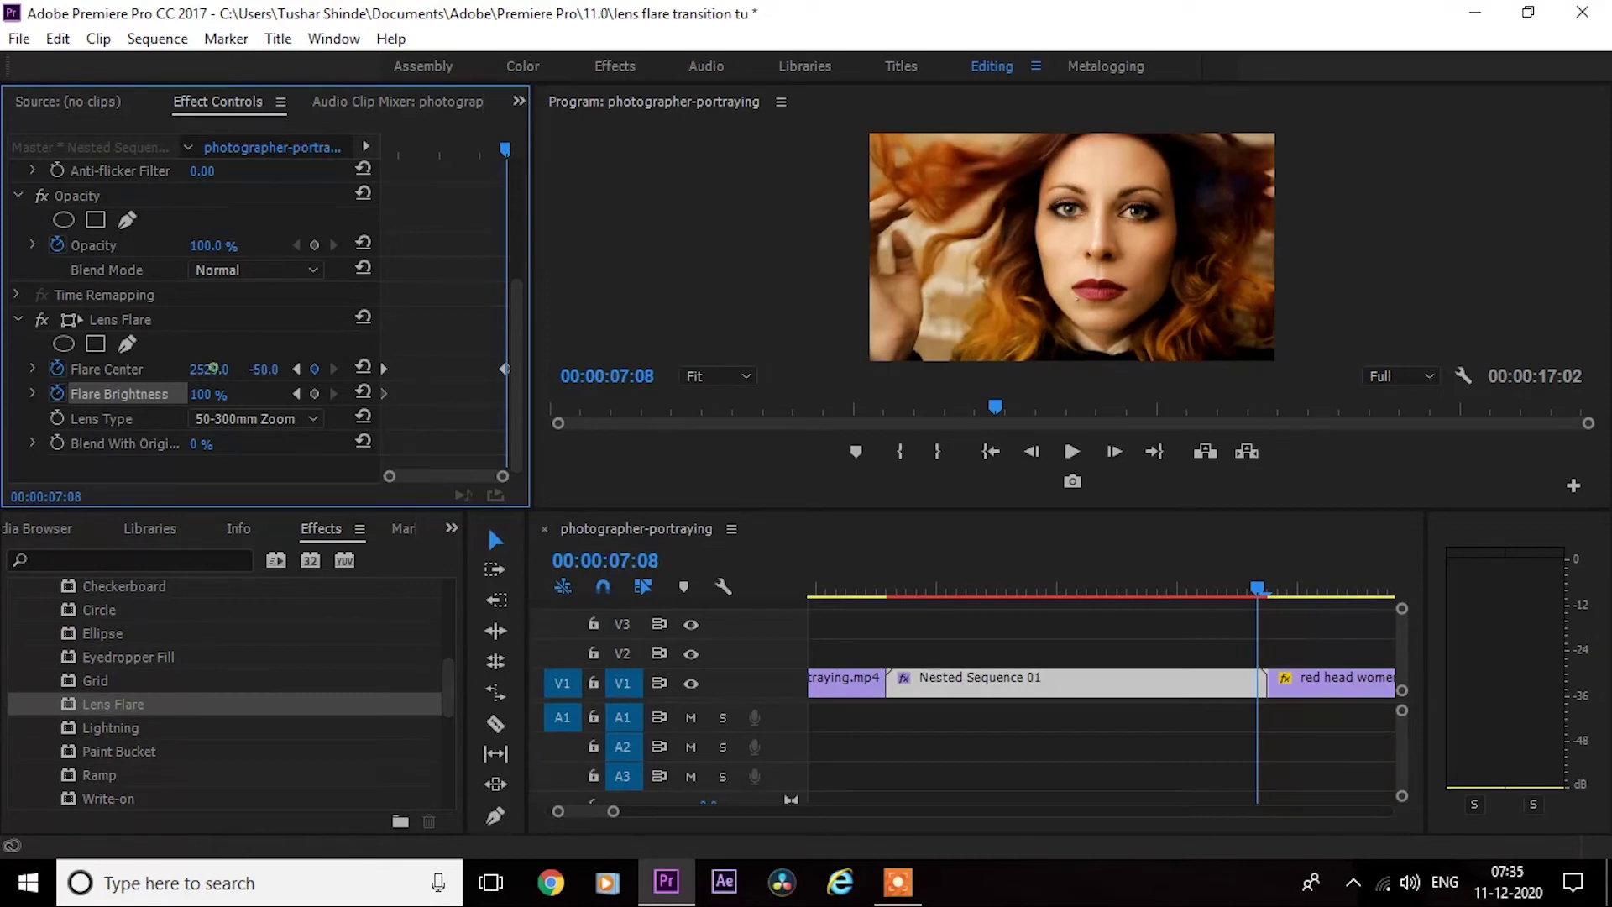
left_click_drag(211, 368, 109, 369)
left_click_drag(209, 368, 70, 368)
left_click_drag(209, 368, 71, 369)
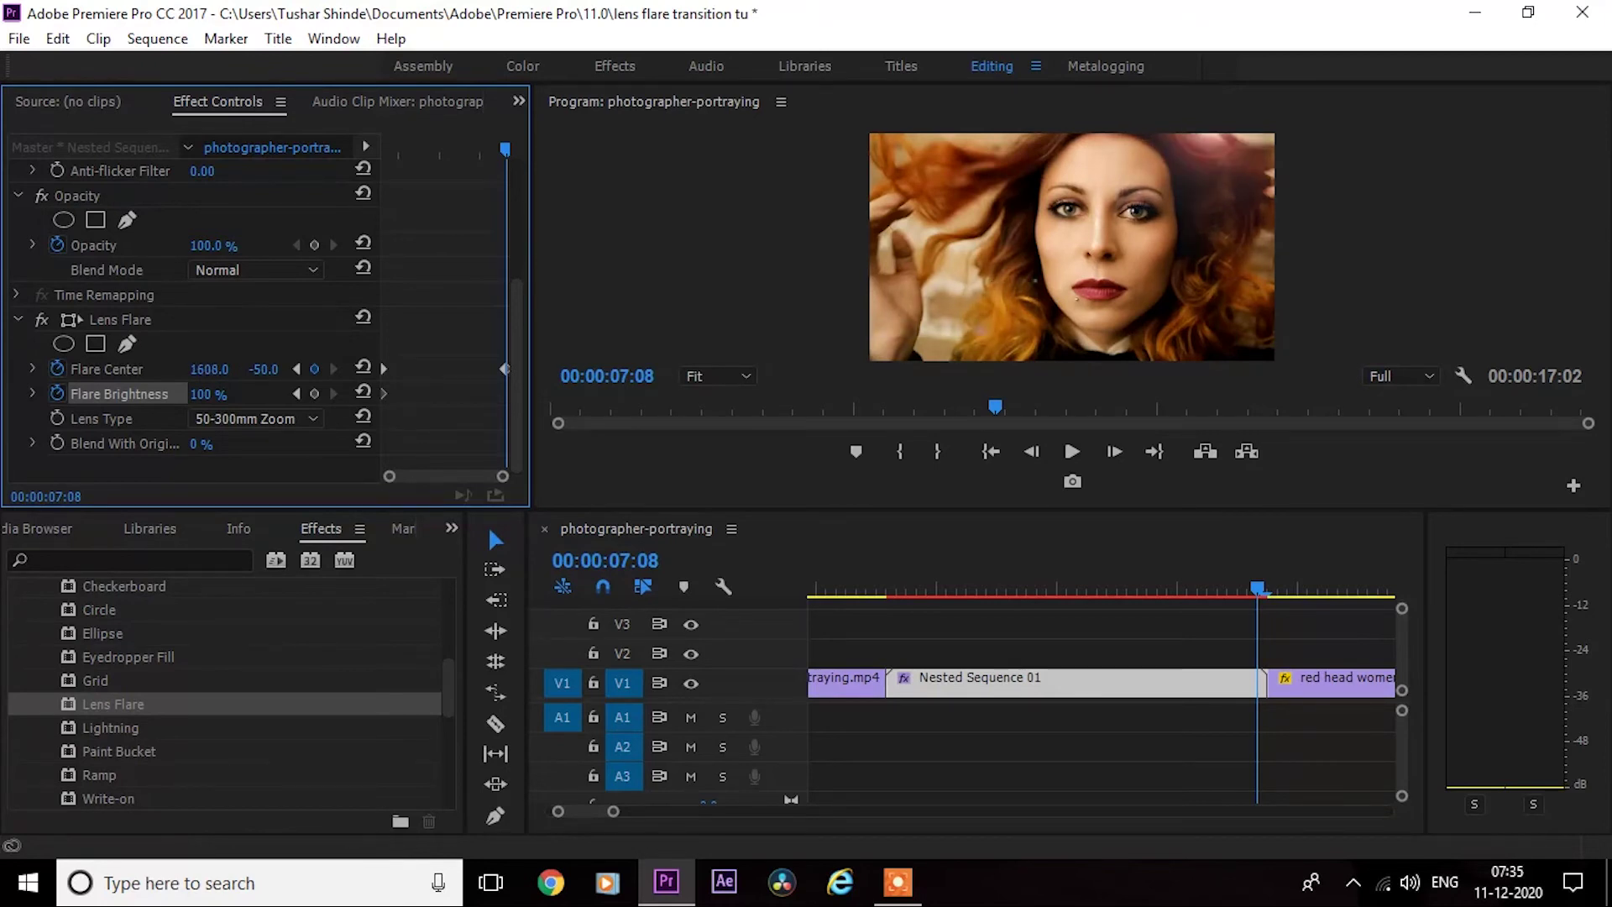
left_click_drag(209, 369, 353, 369)
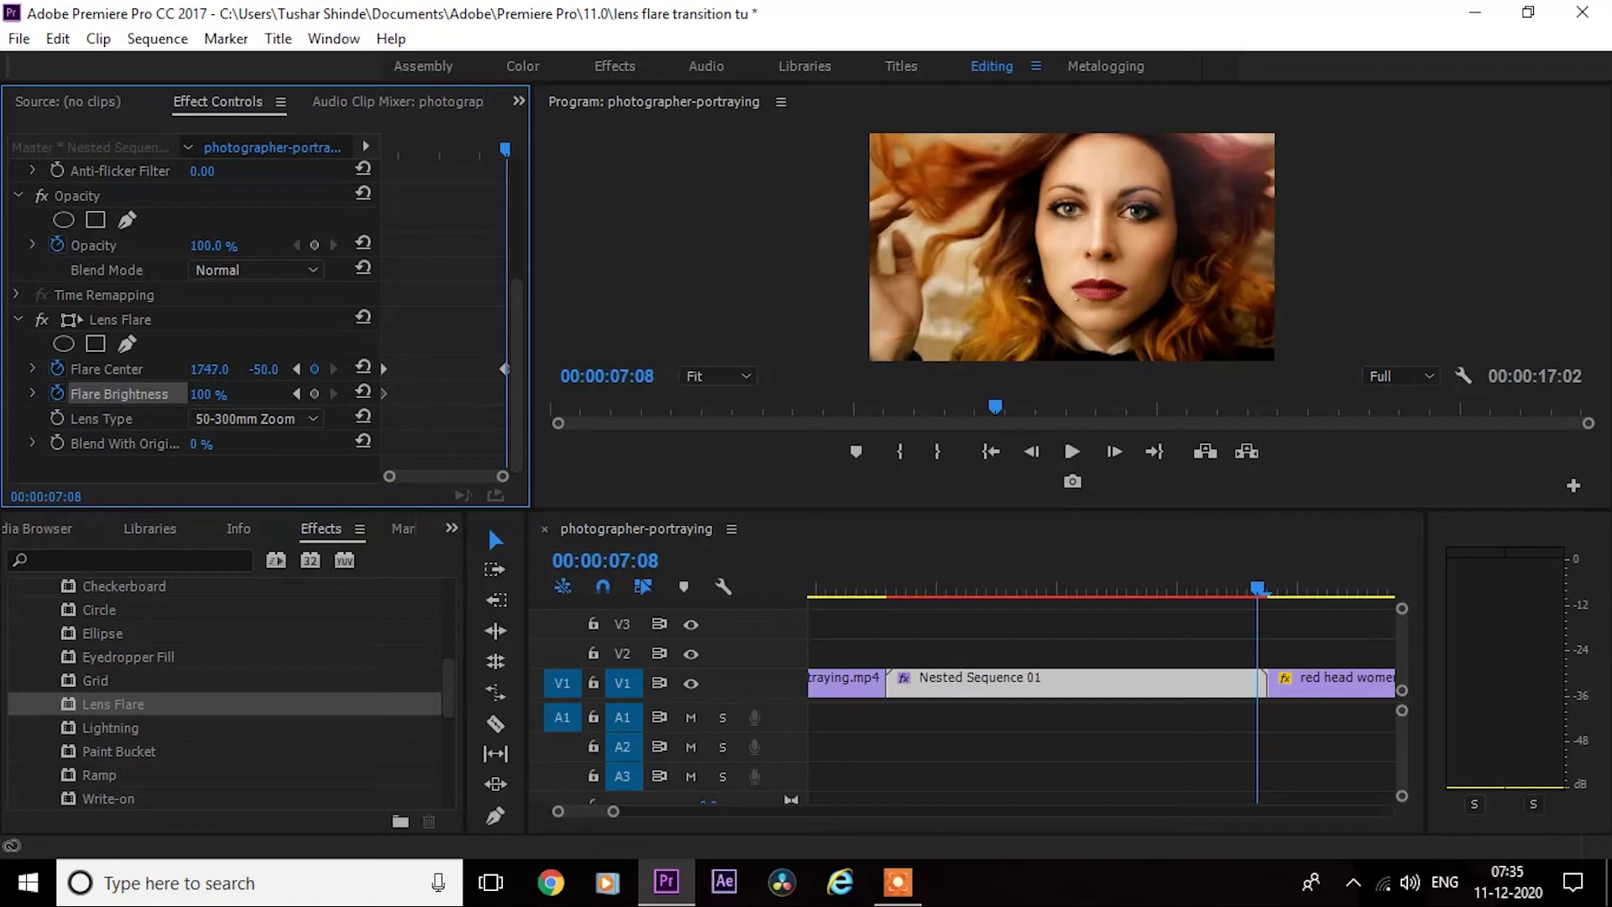
left_click_drag(209, 368, 336, 368)
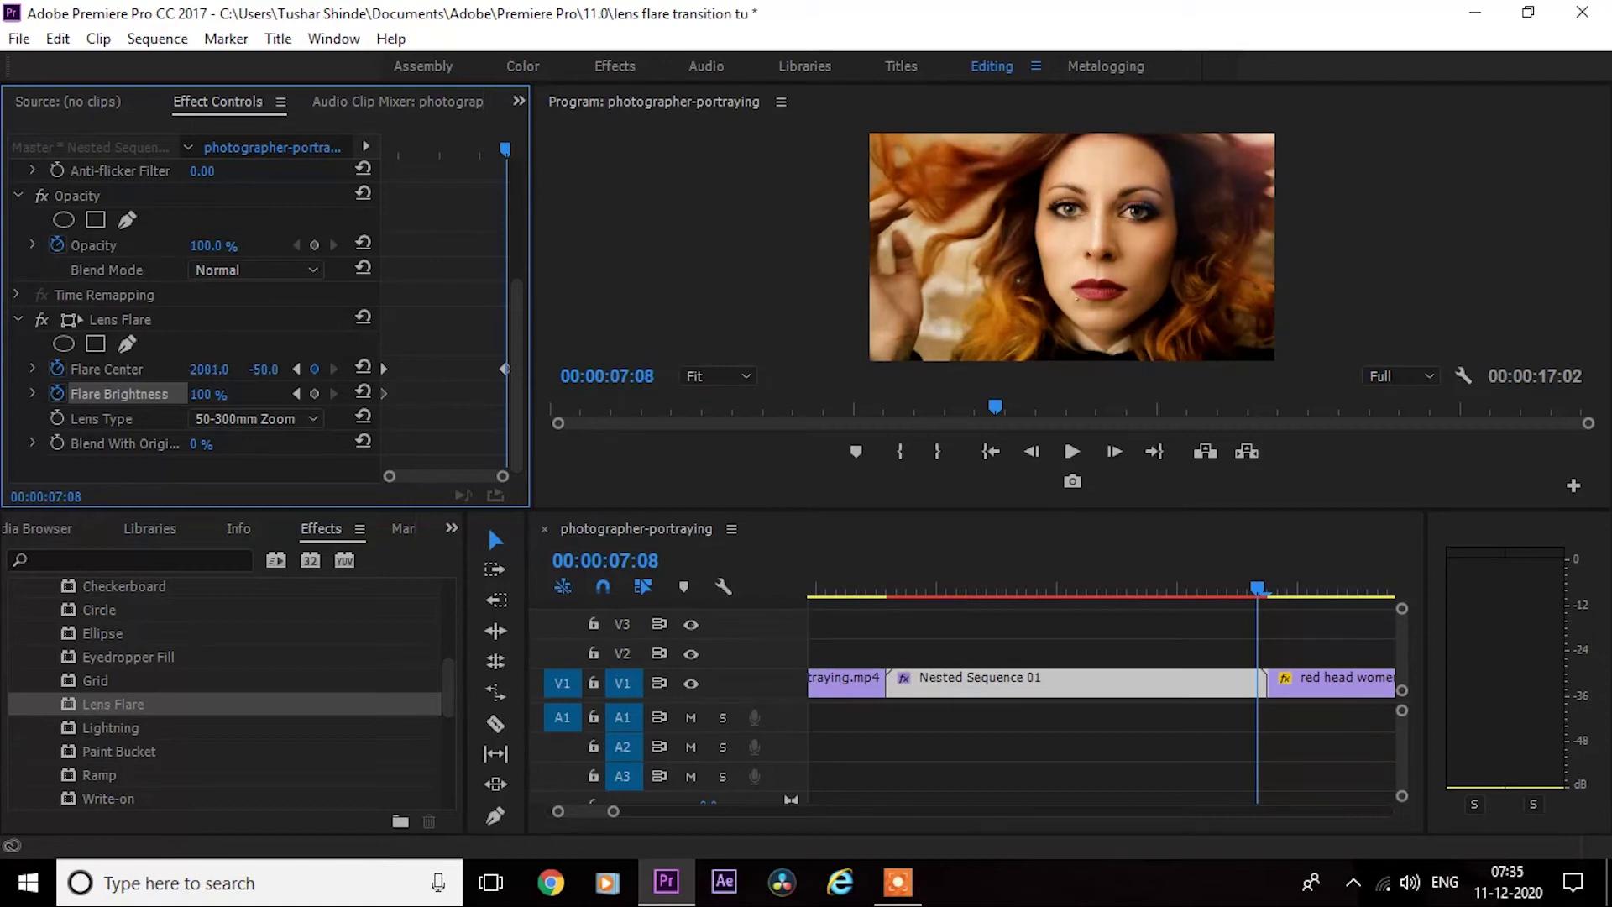
left_click_drag(209, 368, 295, 369)
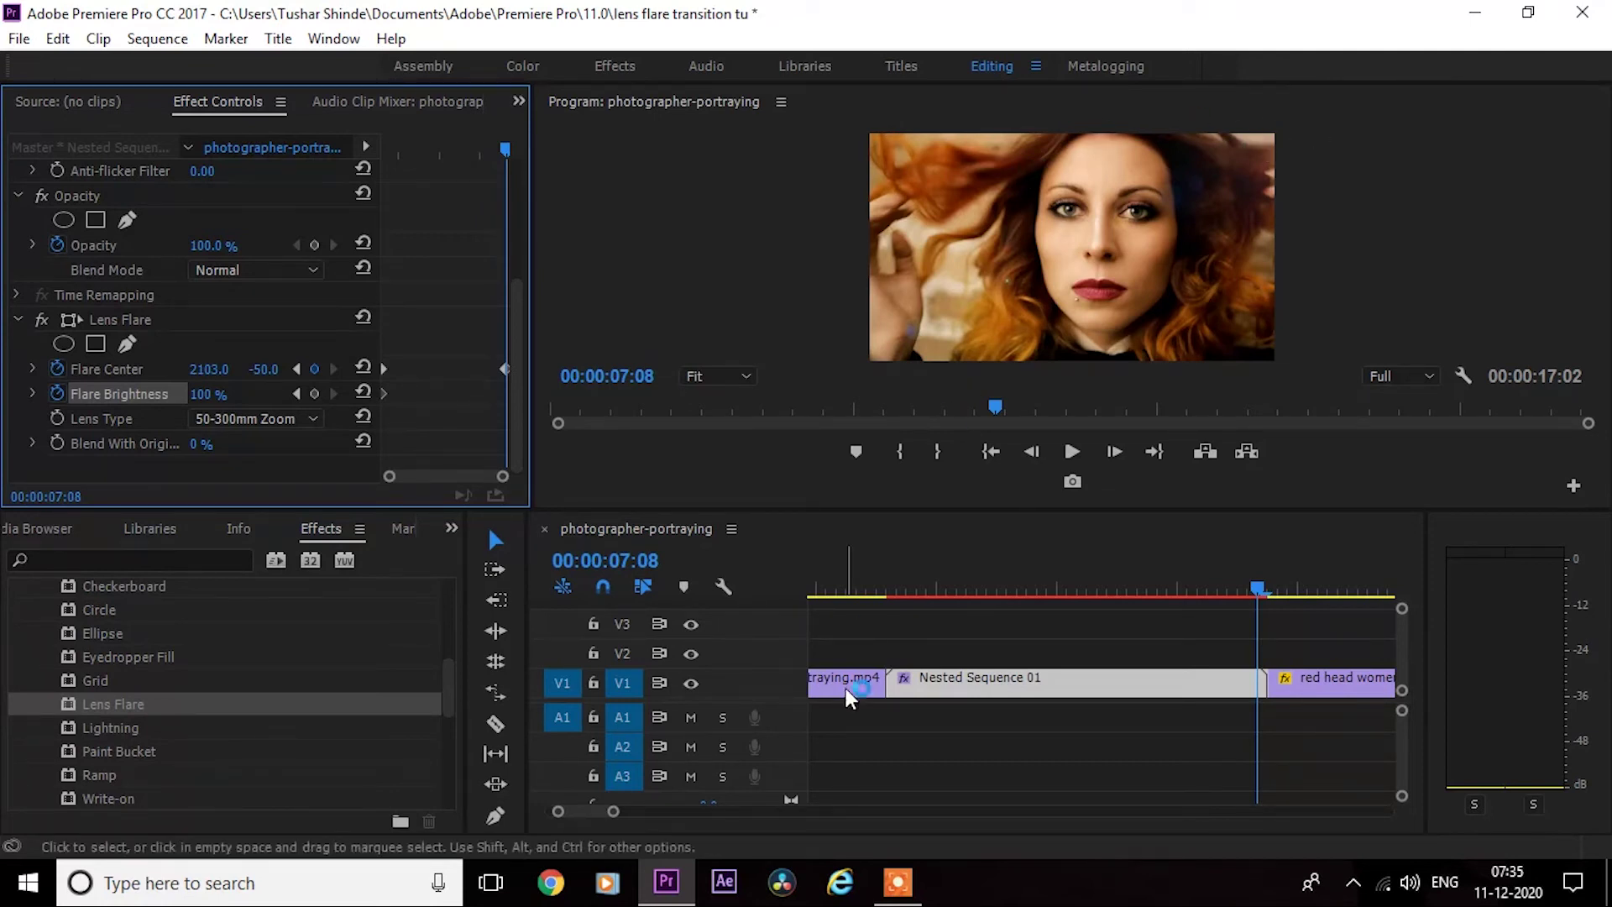
- Set Flare Brightness to 0% at the nested clip's start, 05:19
left_click_drag(1267, 592, 895, 604)
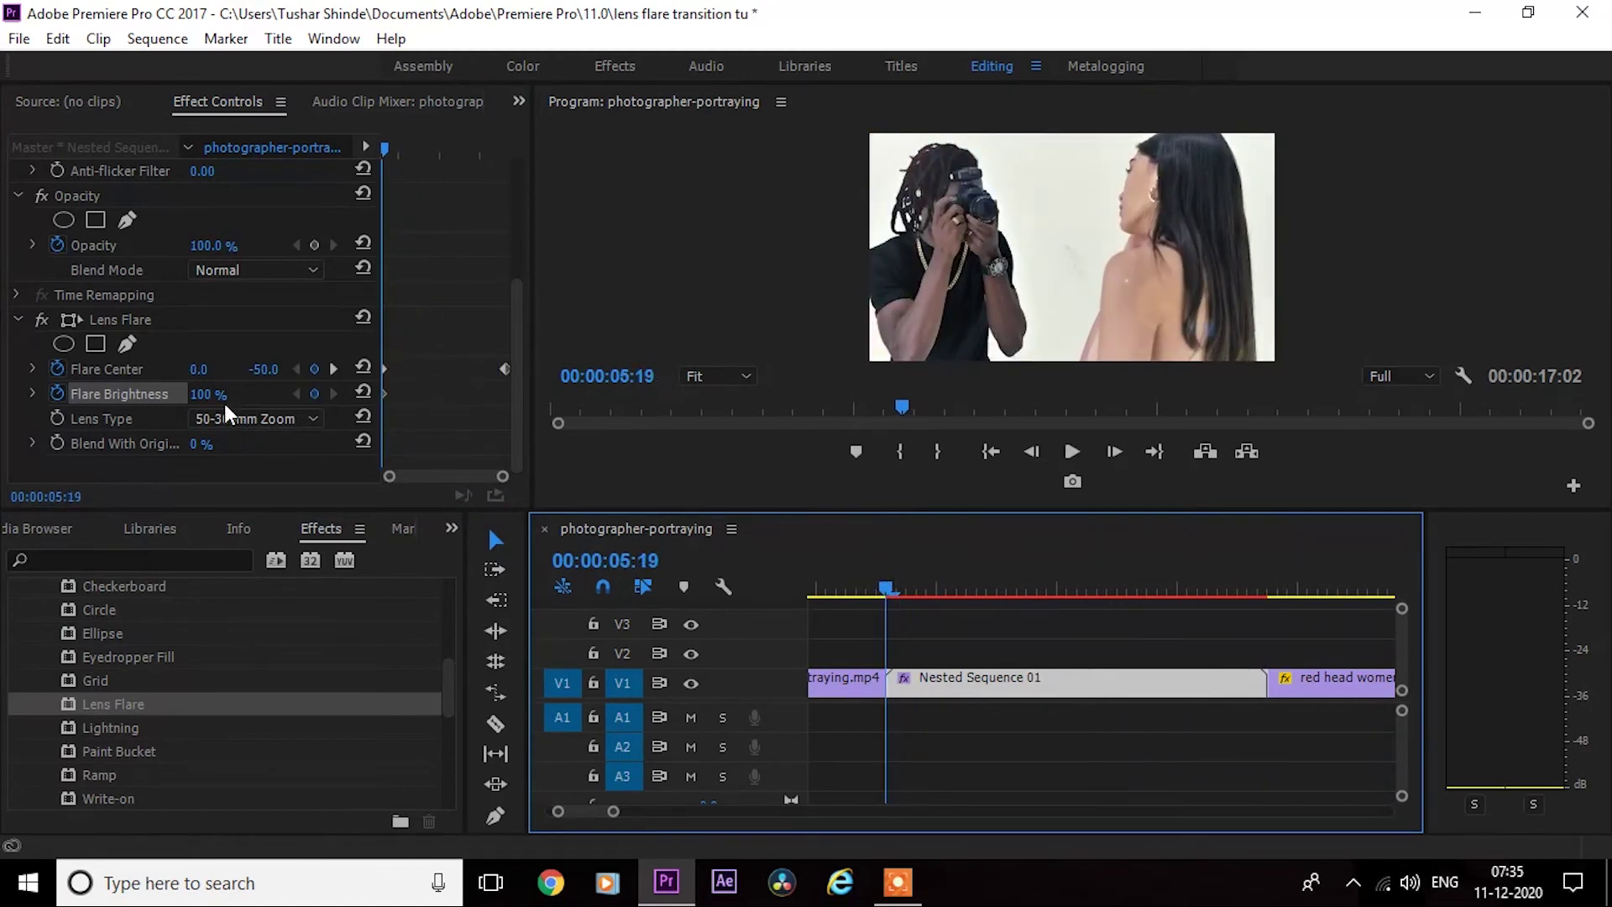
left_click_drag(198, 394, 126, 395)
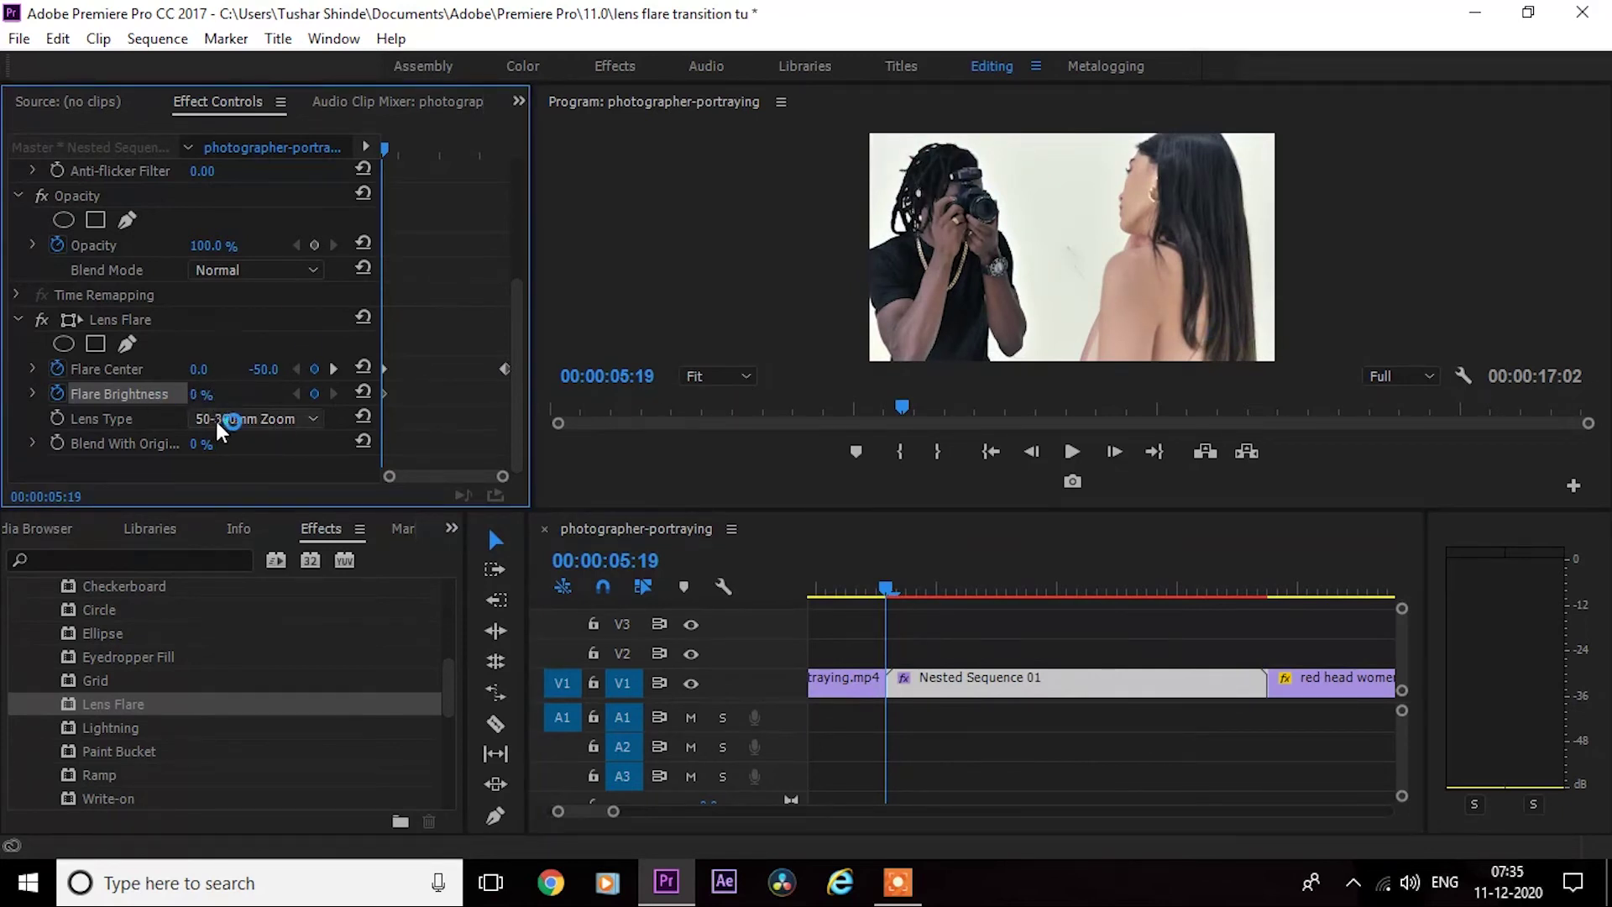
left_click_drag(886, 588, 1070, 593)
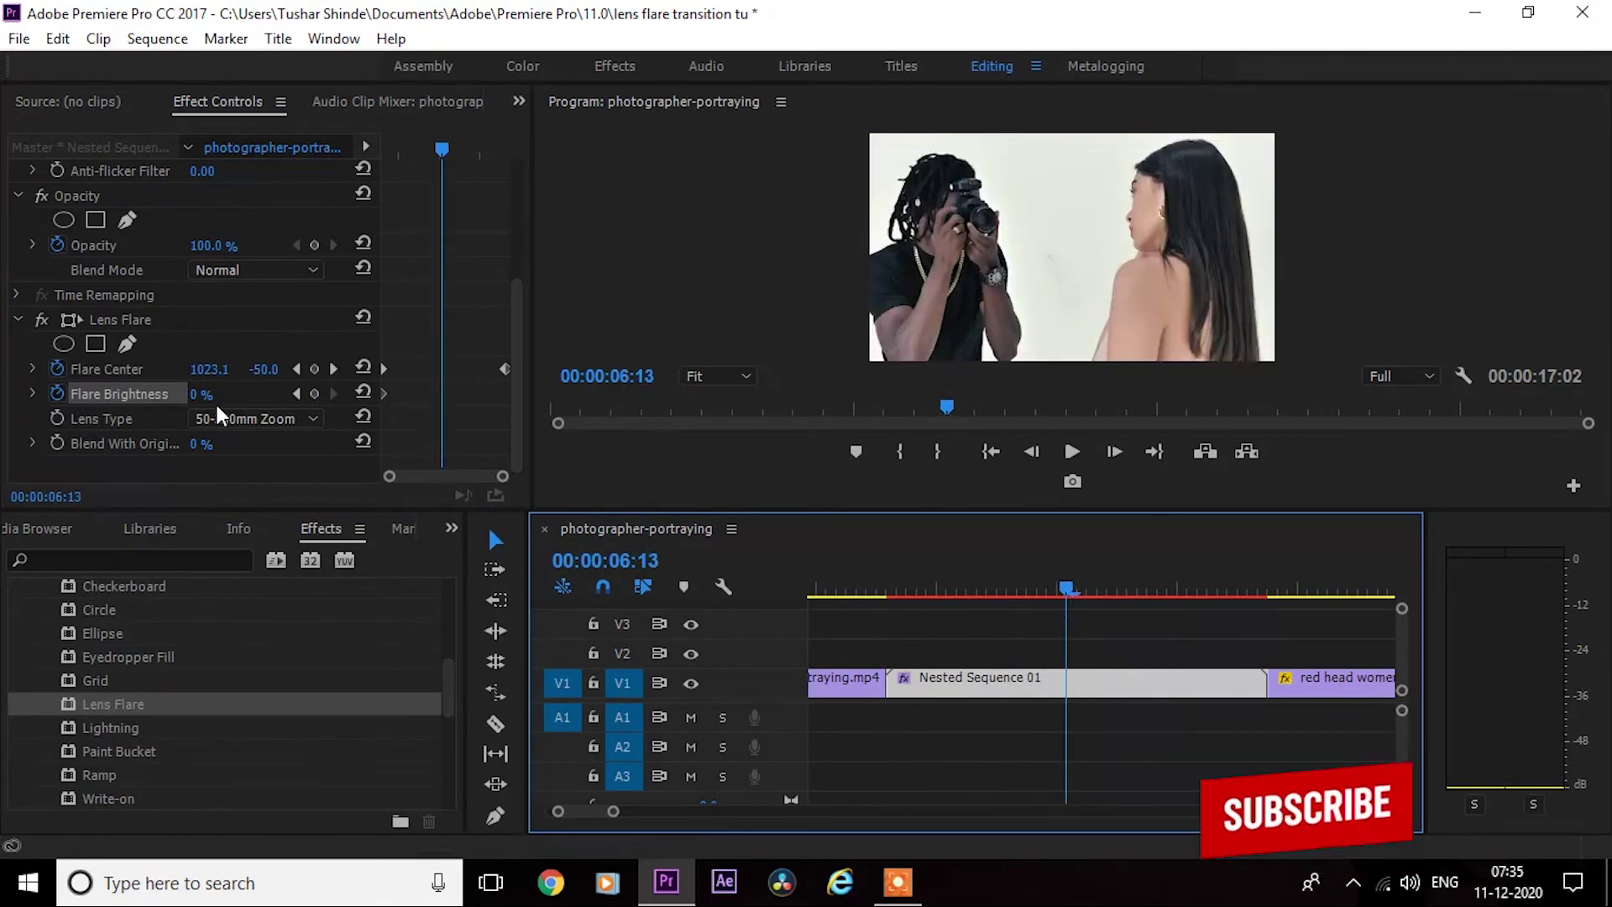
- Keyframe Flare Brightness at 300% at 06:13, washing the frame white
left_click_drag(202, 394, 306, 393)
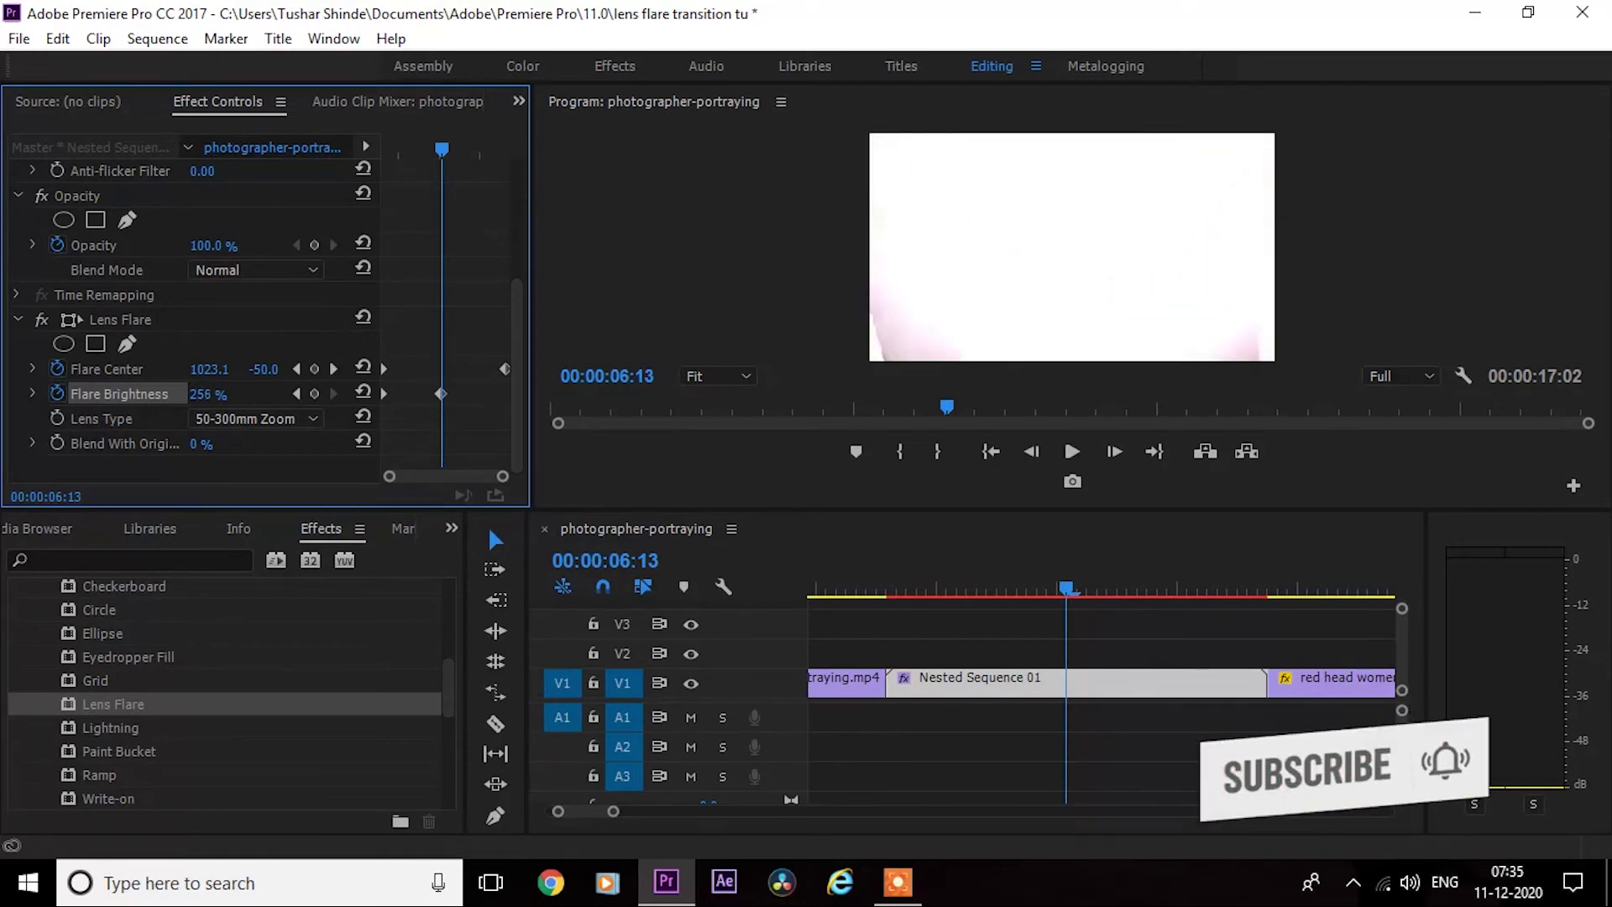
left_click_drag(226, 394, 220, 394)
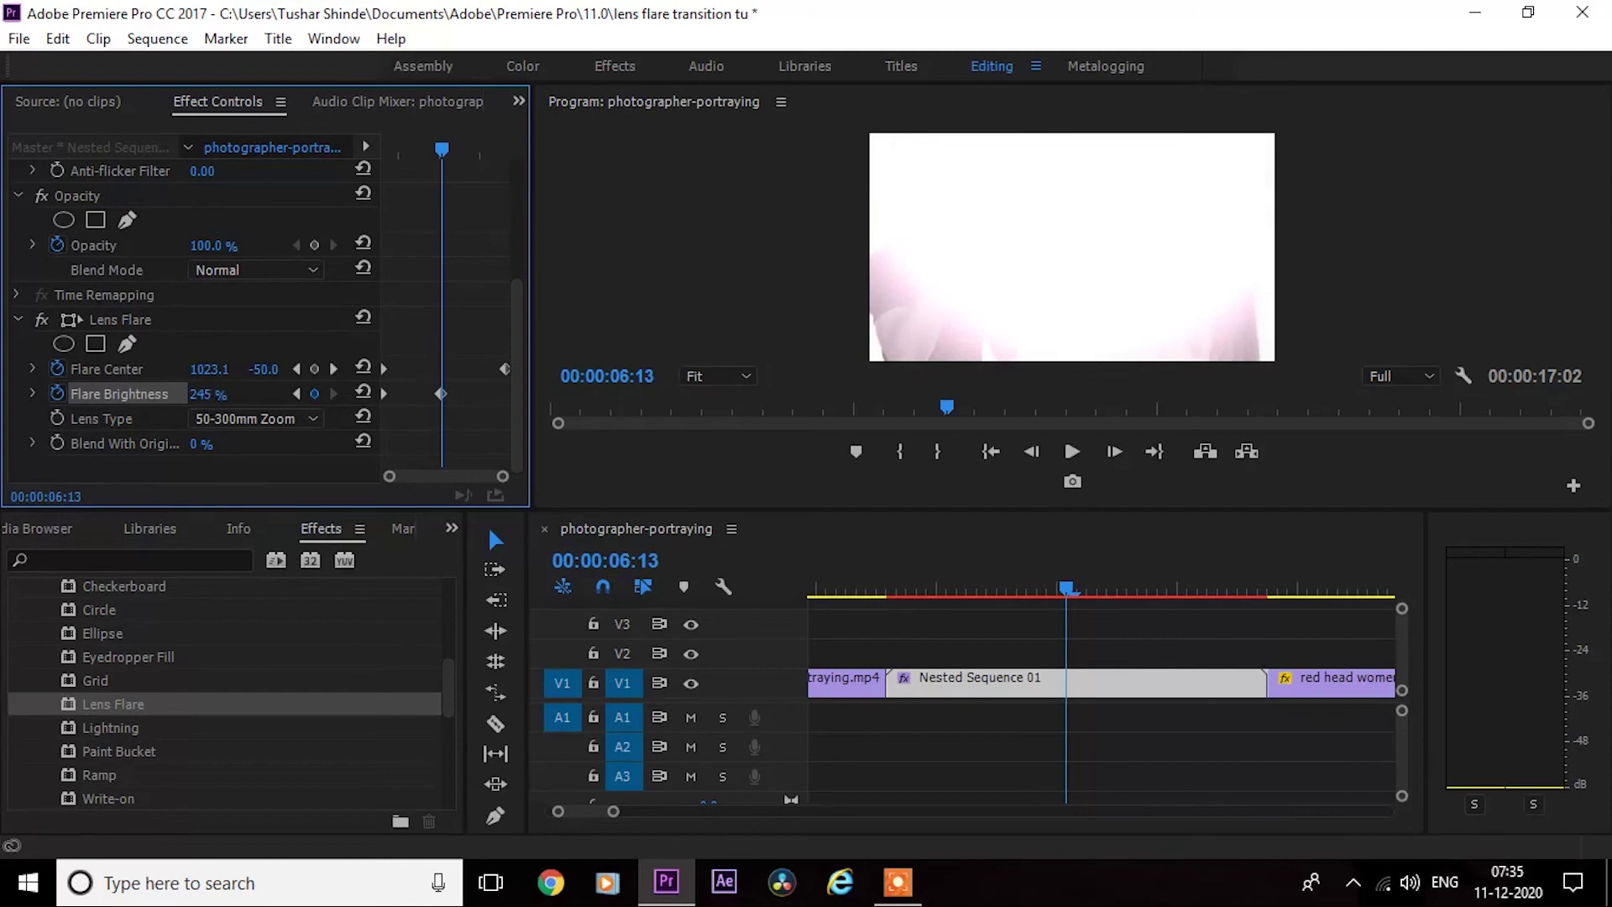
left_click_drag(206, 394, 231, 393)
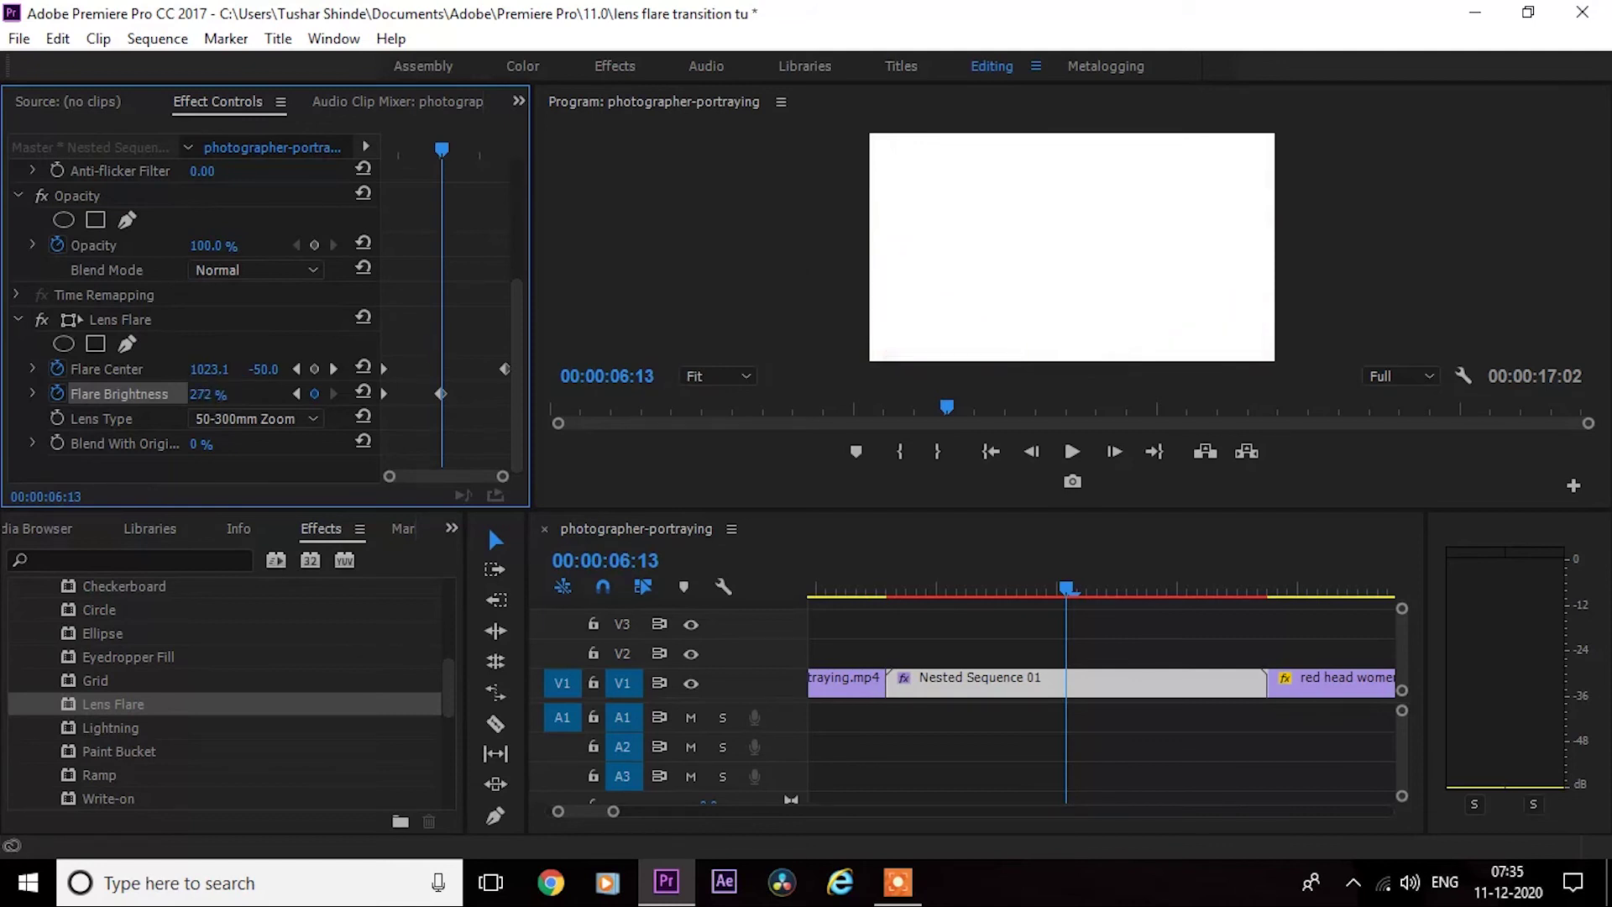
left_click(221, 397)
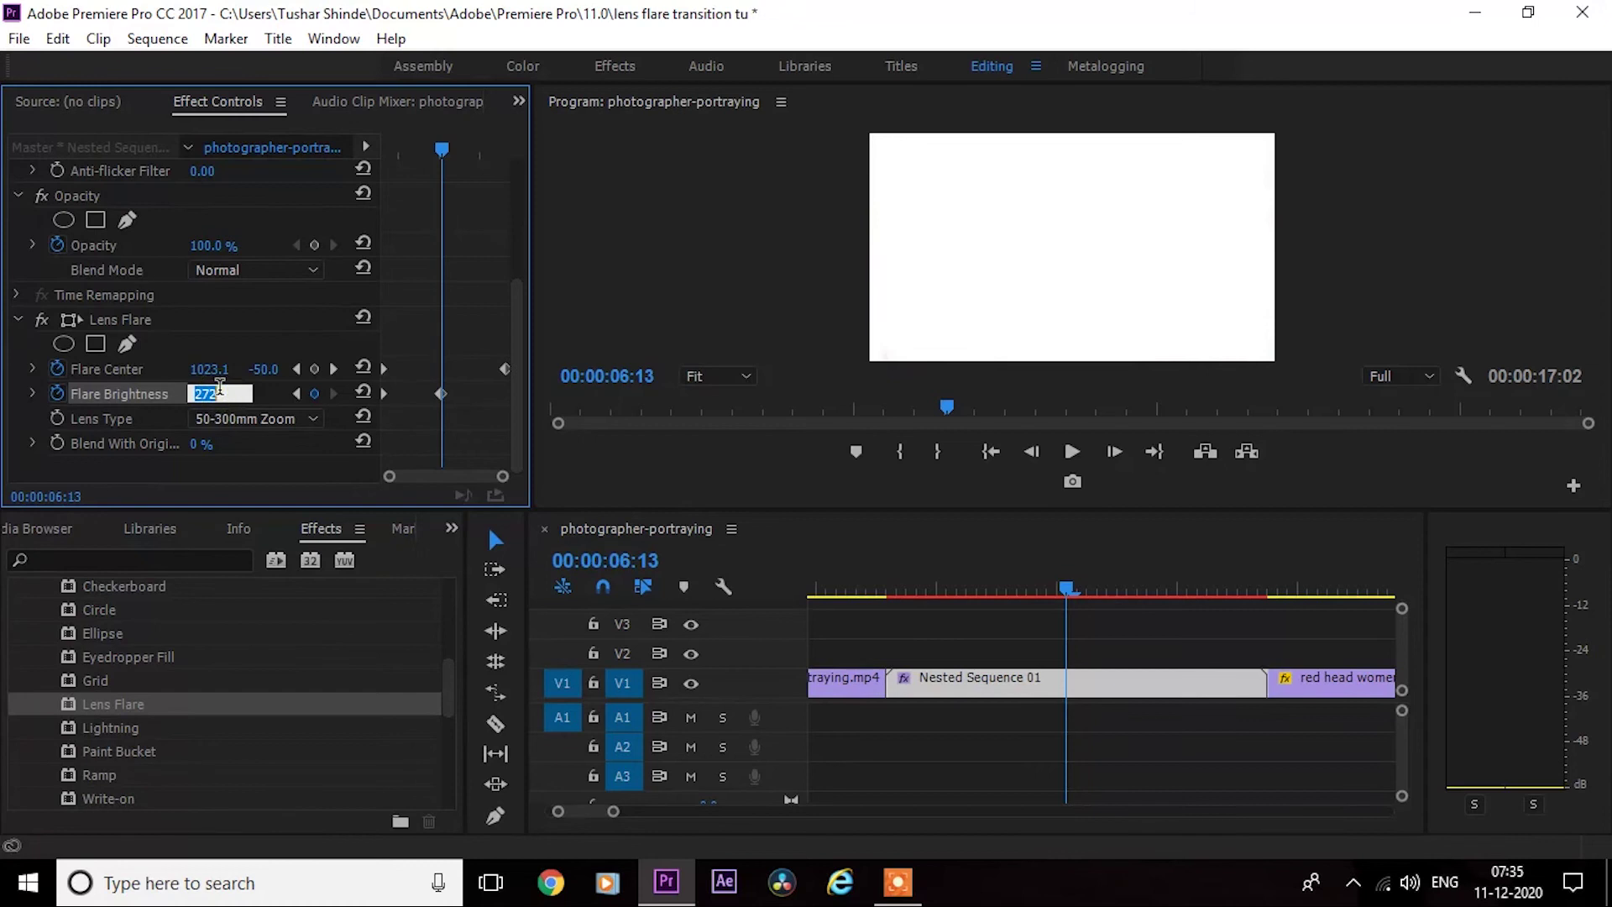
key("BackSpace")
type("300")
key("Return")
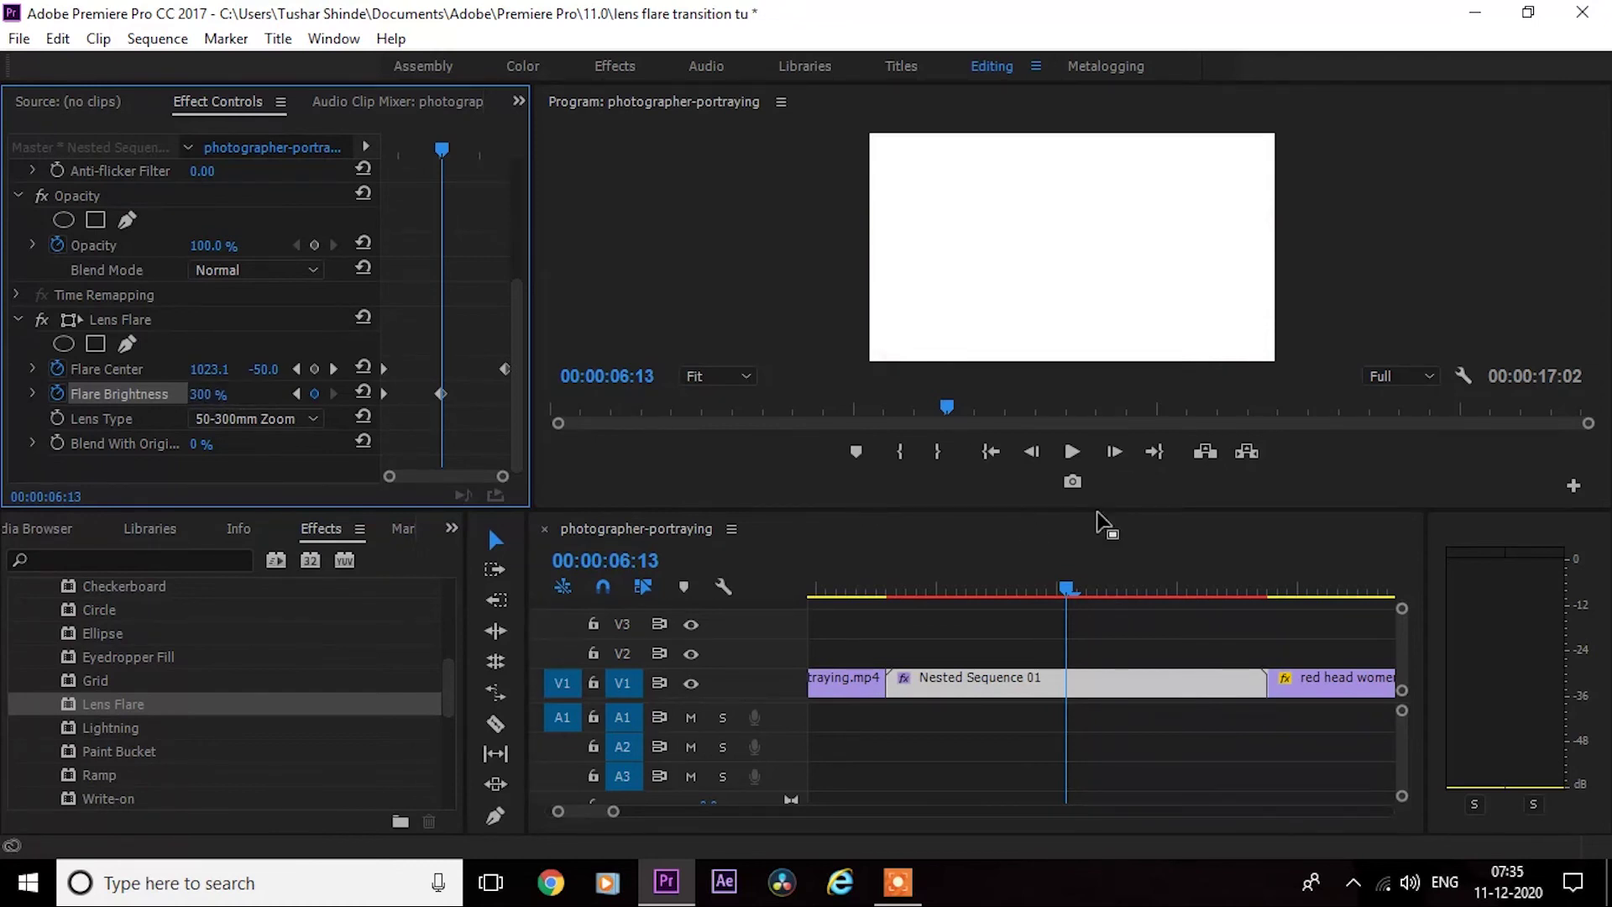